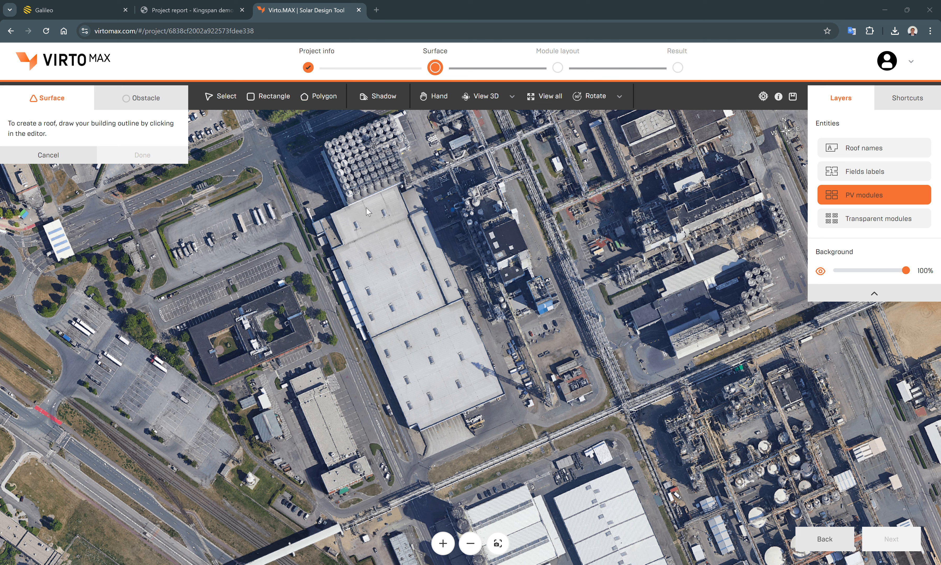
pyautogui.click(269, 99)
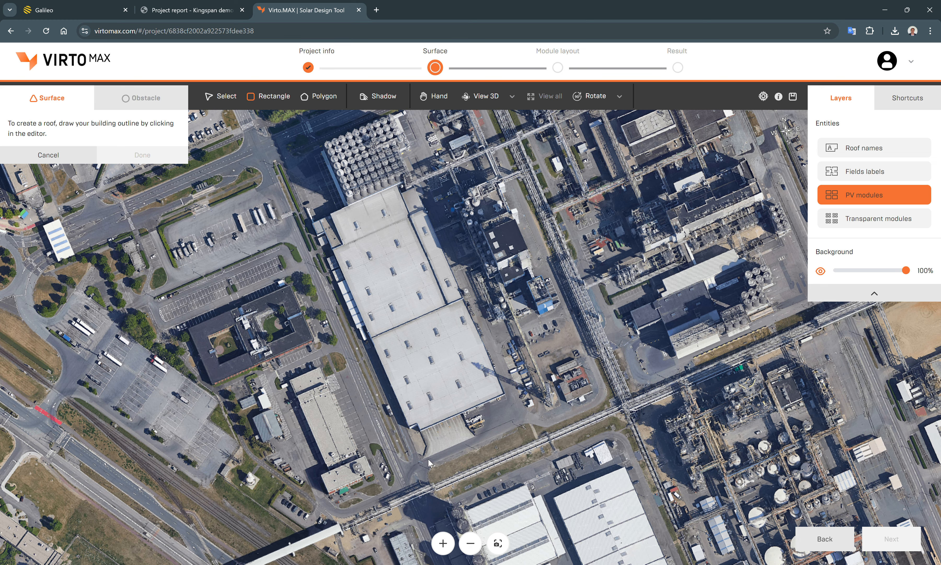
pyautogui.scroll(3, 427, 458)
pyautogui.scroll(-3, 402, 365)
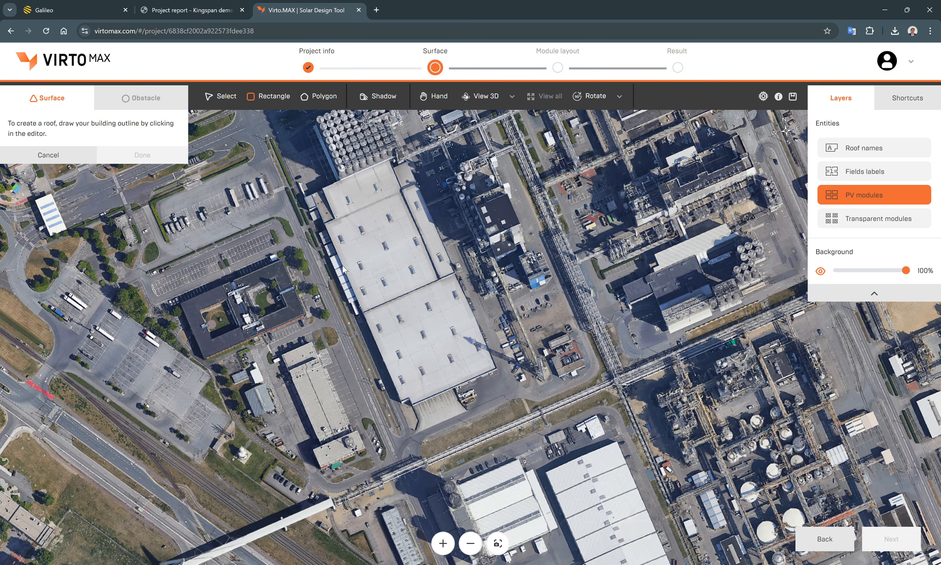
pyautogui.click(326, 101)
pyautogui.scroll(5, 323, 220)
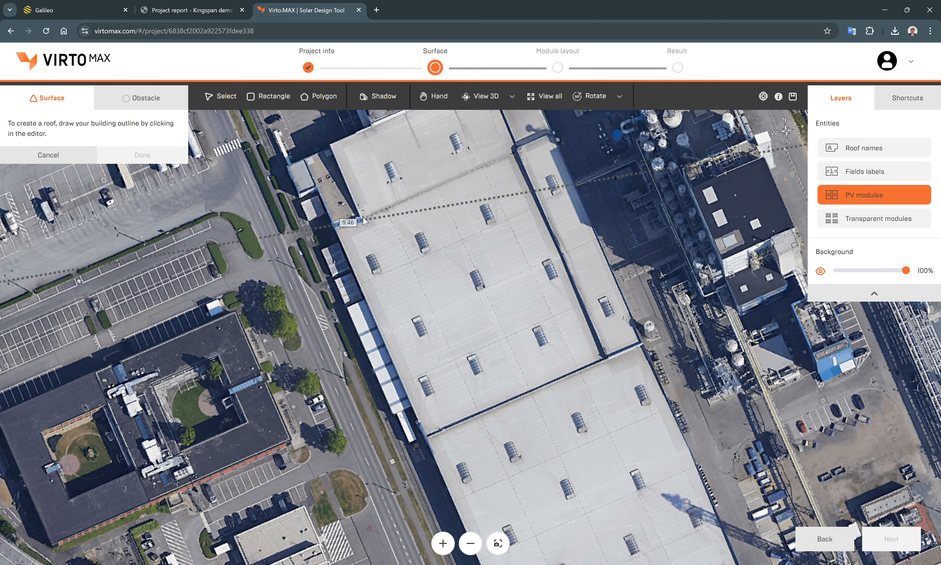
pyautogui.scroll(3, 362, 218)
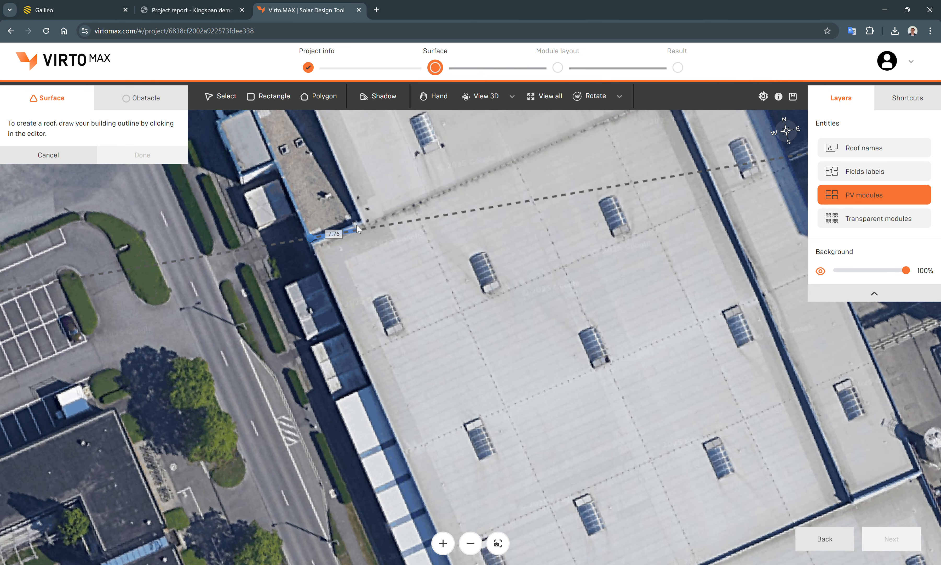
# Step: Start a polygon roof outline at the warehouse's western notch and trace around the northern section to its northeast corner
pyautogui.click(323, 96)
pyautogui.click(312, 243)
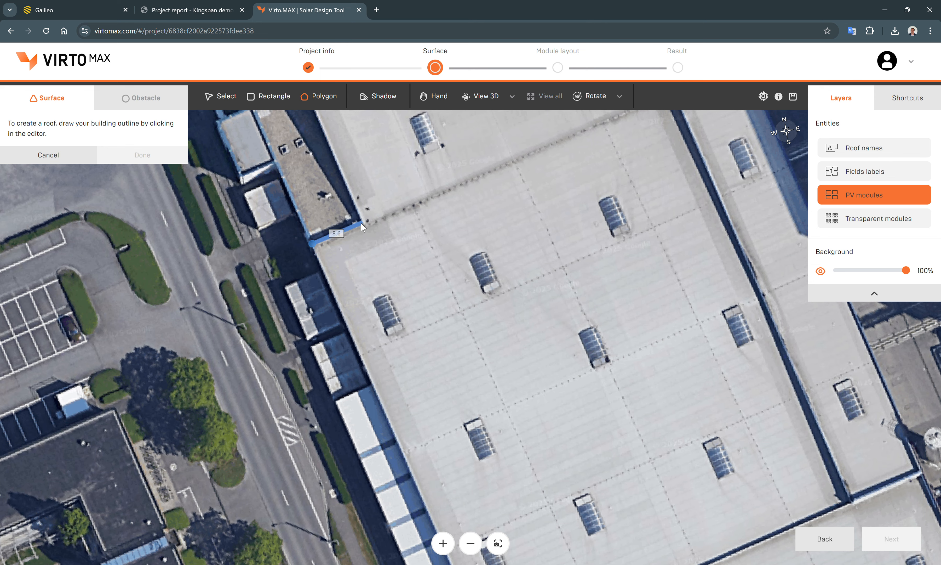
pyautogui.click(361, 224)
pyautogui.scroll(-3, 376, 236)
pyautogui.click(344, 163)
pyautogui.moveTo(408, 158); pyautogui.dragTo(307, 252)
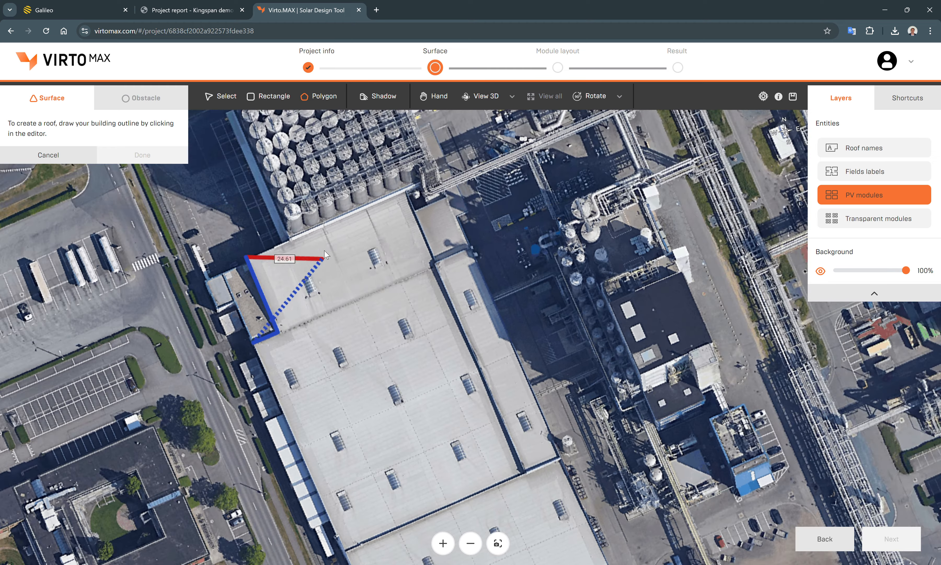
pyautogui.click(407, 194)
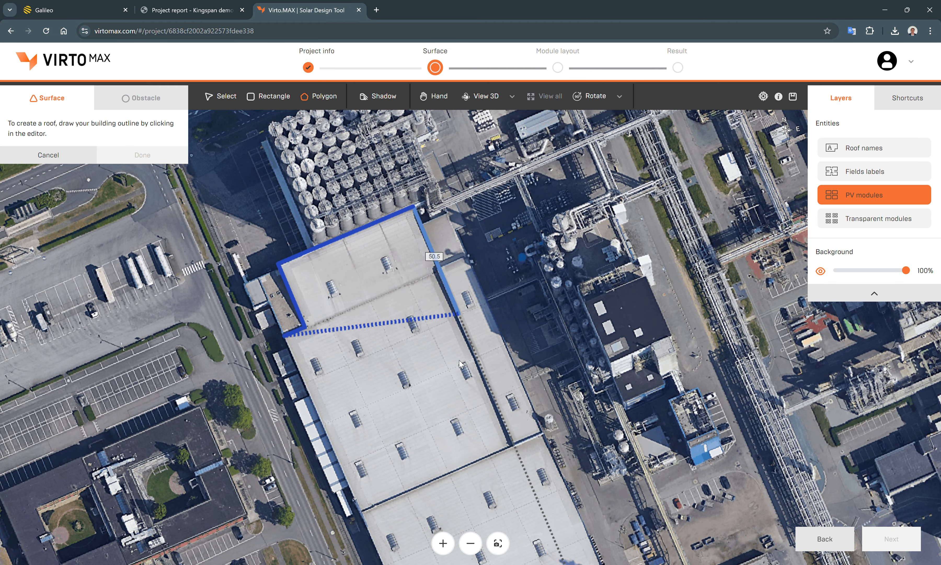
# Step: Continue the roof outline down the warehouse's eastern side, following the outward step, to the southeast corner
pyautogui.scroll(2, 519, 454)
pyautogui.click(522, 429)
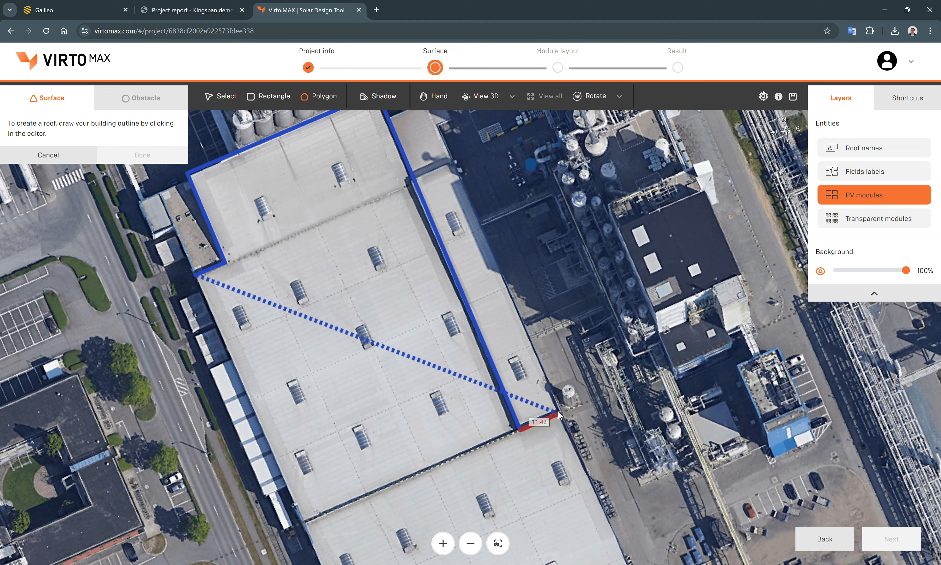
pyautogui.scroll(-3, 574, 340)
pyautogui.scroll(2, 494, 407)
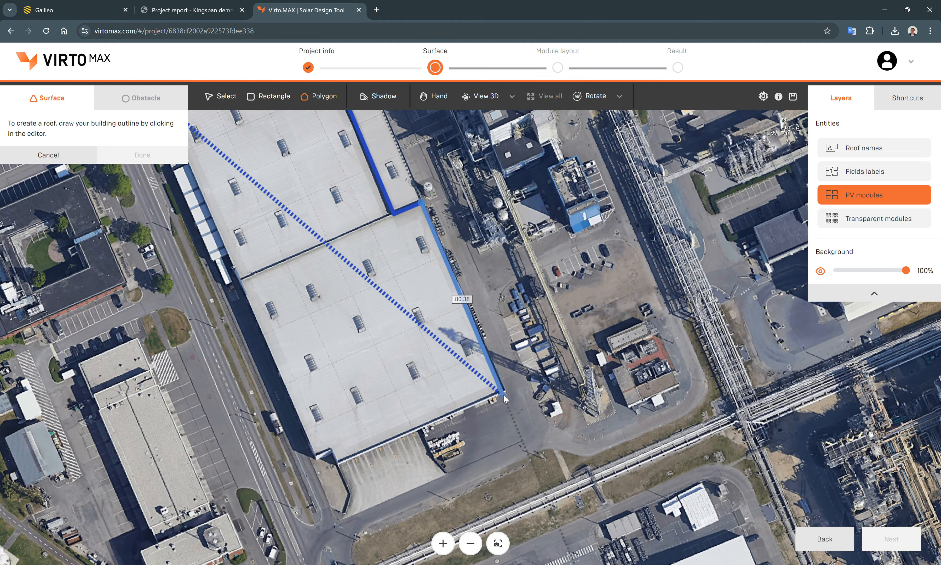
pyautogui.click(505, 392)
pyautogui.scroll(2, 372, 450)
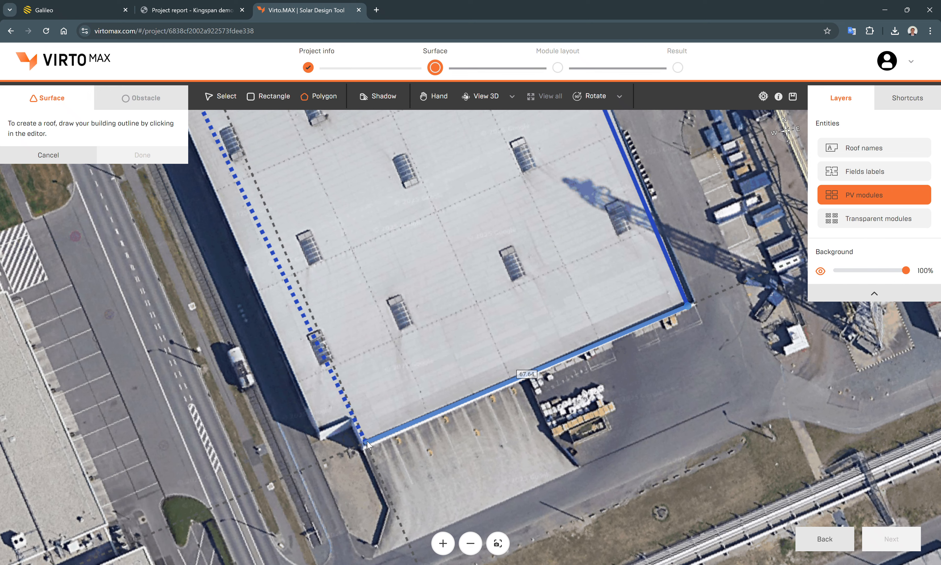
# Step: Trace the southern roof edge and the small southwest notch, and close the outline along the western side
pyautogui.click(365, 442)
pyautogui.click(353, 415)
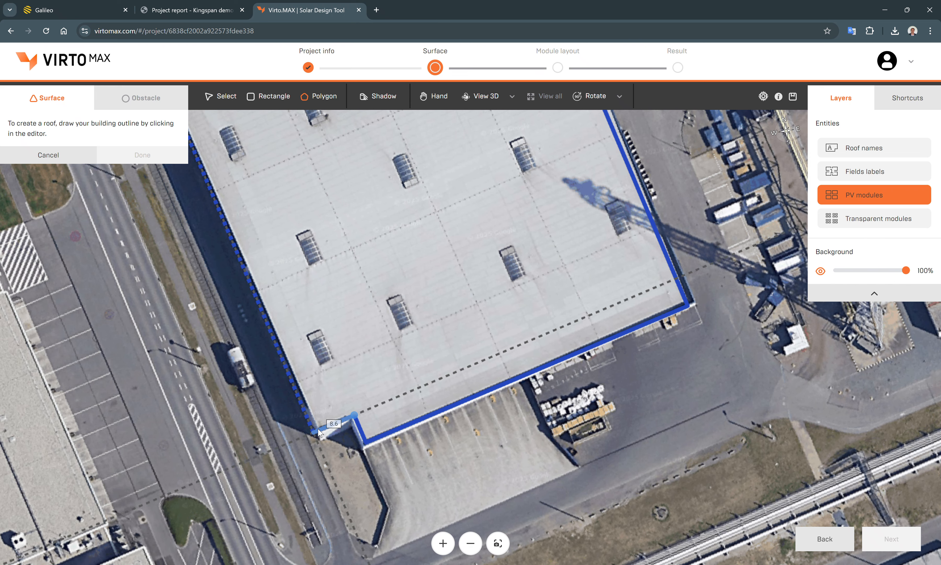
pyautogui.click(320, 429)
pyautogui.scroll(-3, 322, 429)
pyautogui.moveTo(252, 253); pyautogui.dragTo(264, 308)
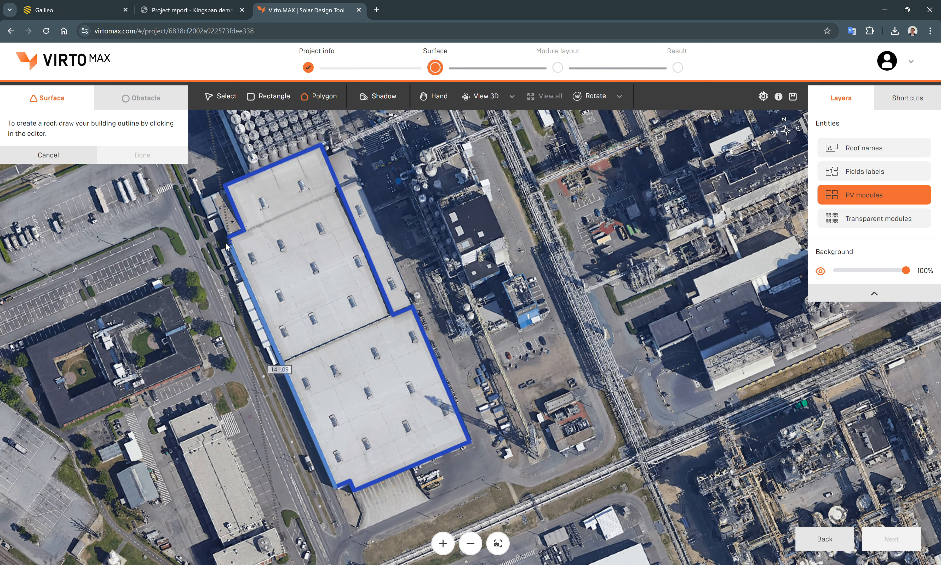
pyautogui.click(226, 241)
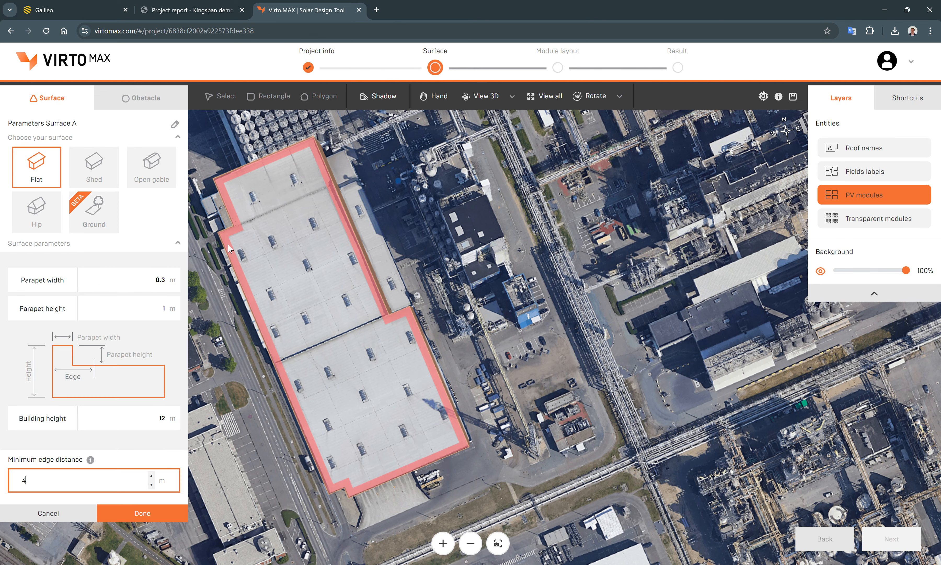
# Step: Define the outlined surface as a flat roof with a minimum edge distance of 4 m
pyautogui.click(58, 183)
pyautogui.moveTo(51, 482); pyautogui.dragTo(15, 485)
pyautogui.click(182, 519)
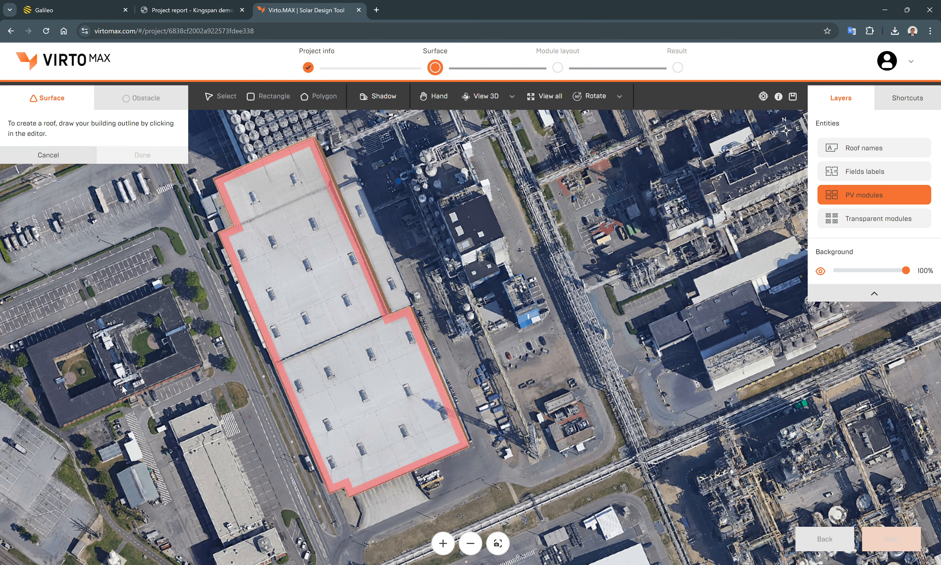
# Step: Draw a rectangular obstacle around one skylight near the eastern edge of the roof
pyautogui.click(142, 107)
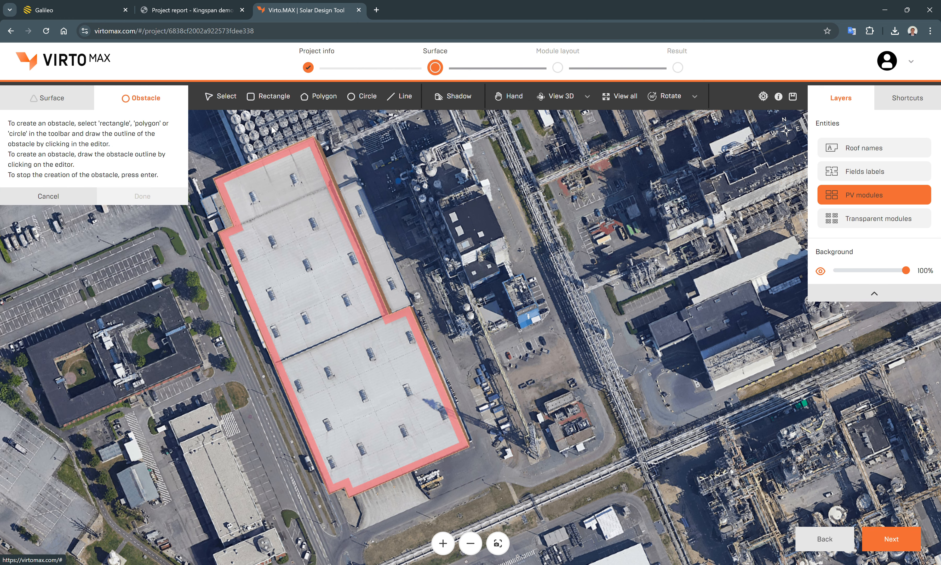
pyautogui.scroll(10, 308, 253)
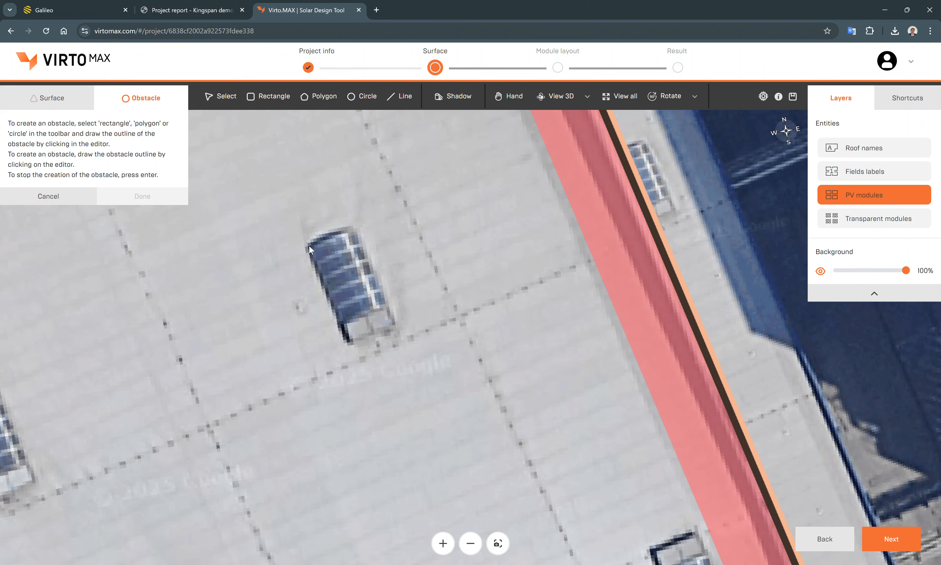
pyautogui.click(268, 96)
pyautogui.click(308, 251)
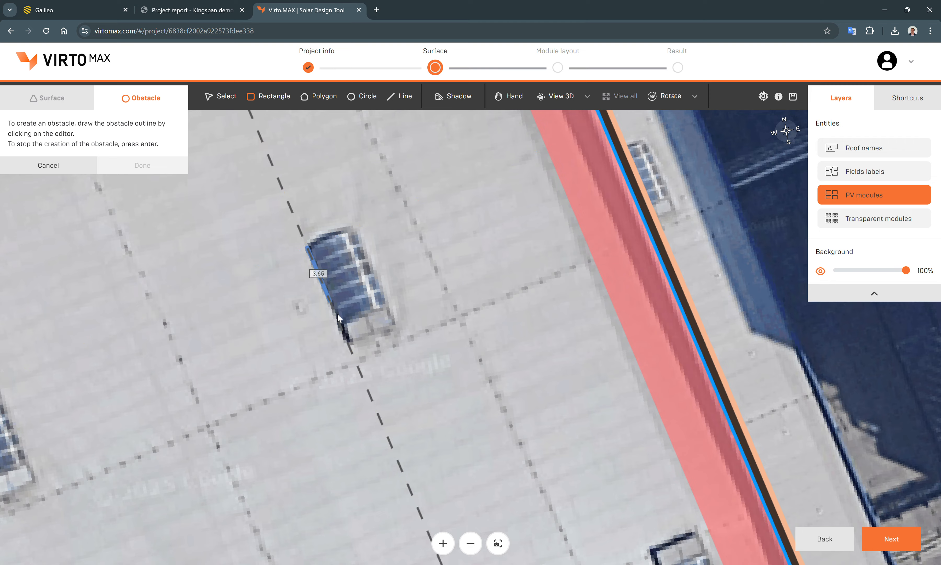
pyautogui.click(347, 340)
pyautogui.click(393, 321)
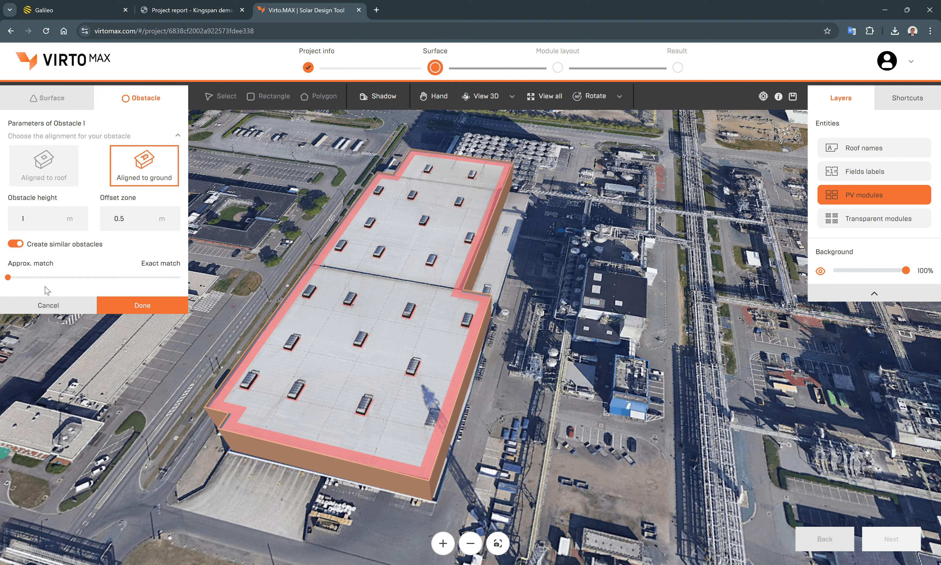
# Step: Check the matched skylights across the roof and create the similar obstacles with the approximate match setting, aligned to ground
pyautogui.moveTo(323, 368); pyautogui.dragTo(606, 431)
pyautogui.scroll(5, 606, 430)
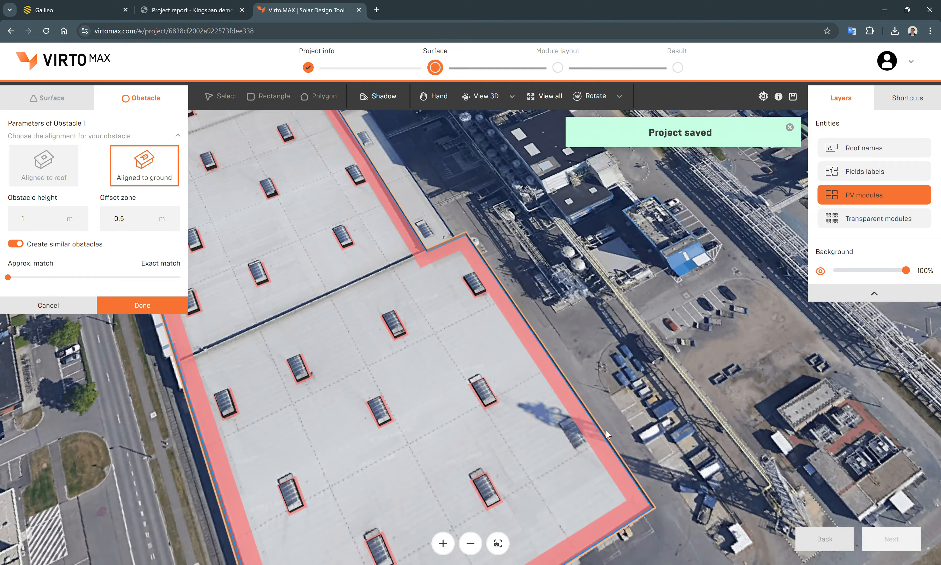
pyautogui.scroll(5, 526, 448)
pyautogui.scroll(-5, 509, 418)
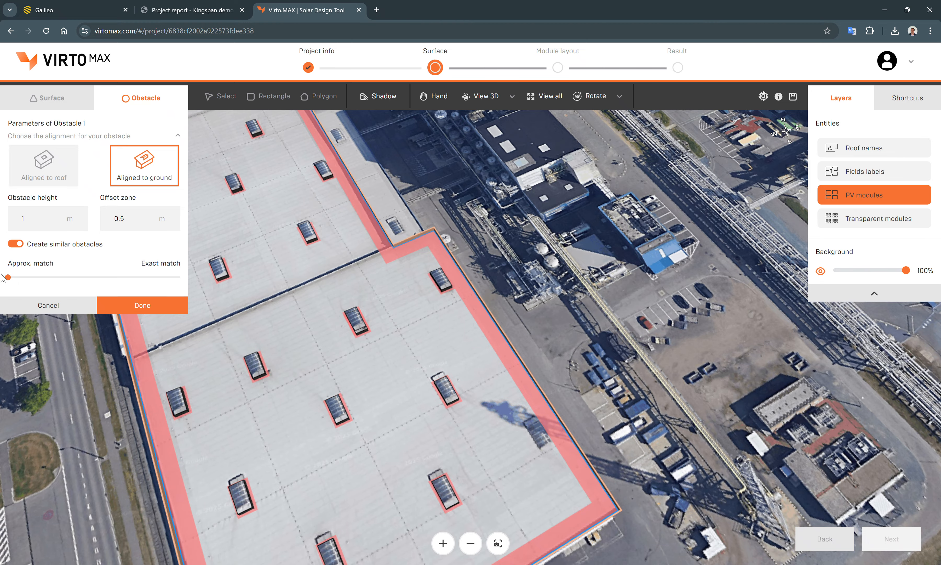
pyautogui.scroll(-4, 444, 307)
pyautogui.moveTo(497, 374); pyautogui.dragTo(478, 419)
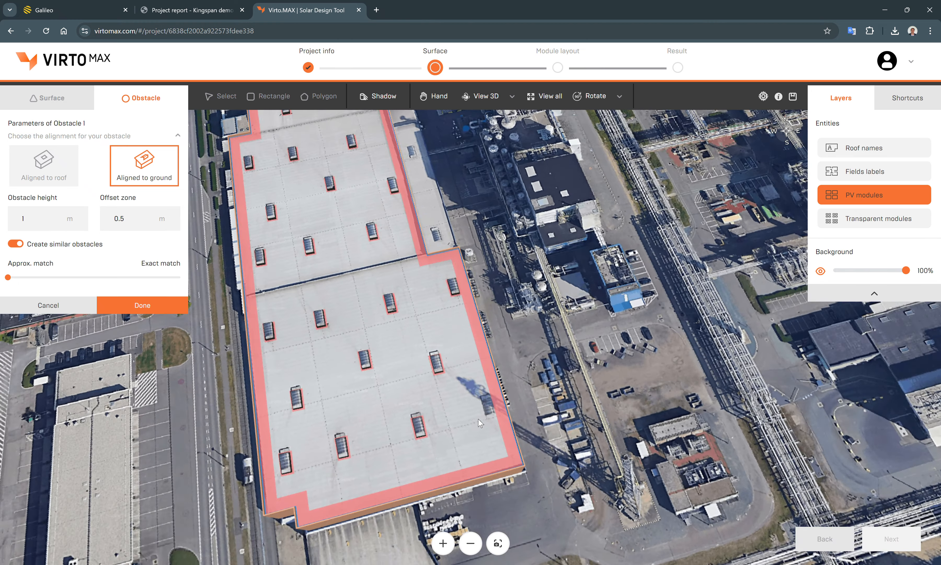
pyautogui.scroll(3, 480, 422)
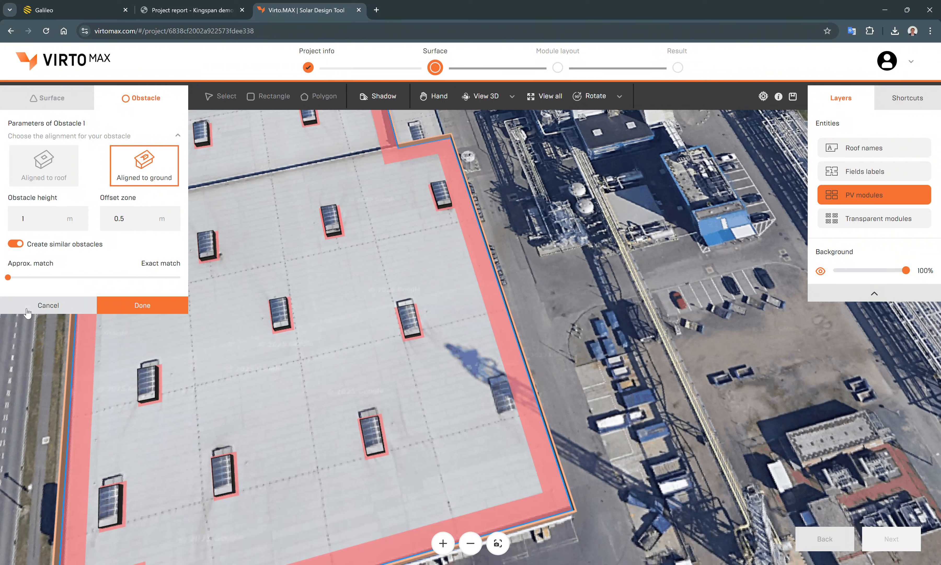
pyautogui.click(151, 307)
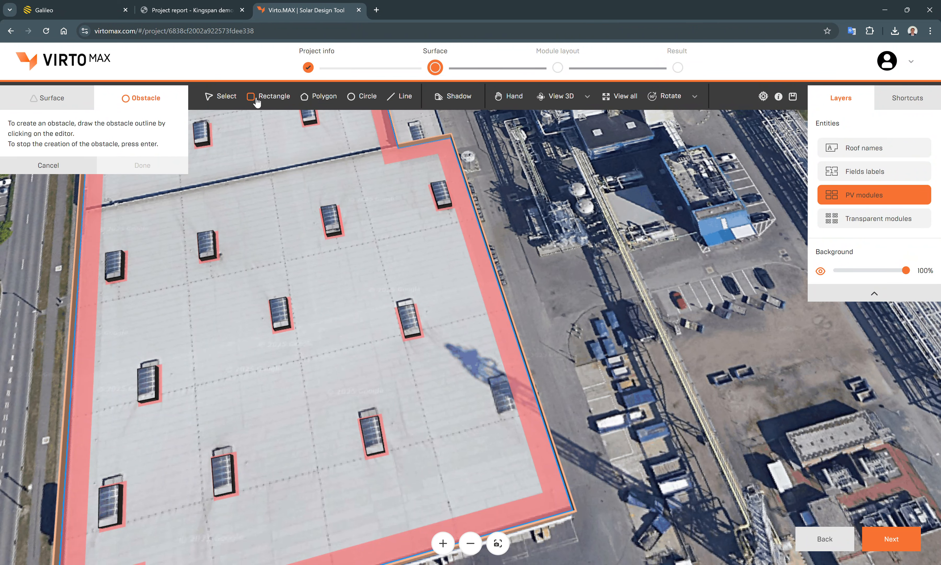
# Step: Copy the southeastern skylight obstacle onto the unmarked skylight beside the eastern roof edge and accept it
pyautogui.click(370, 439)
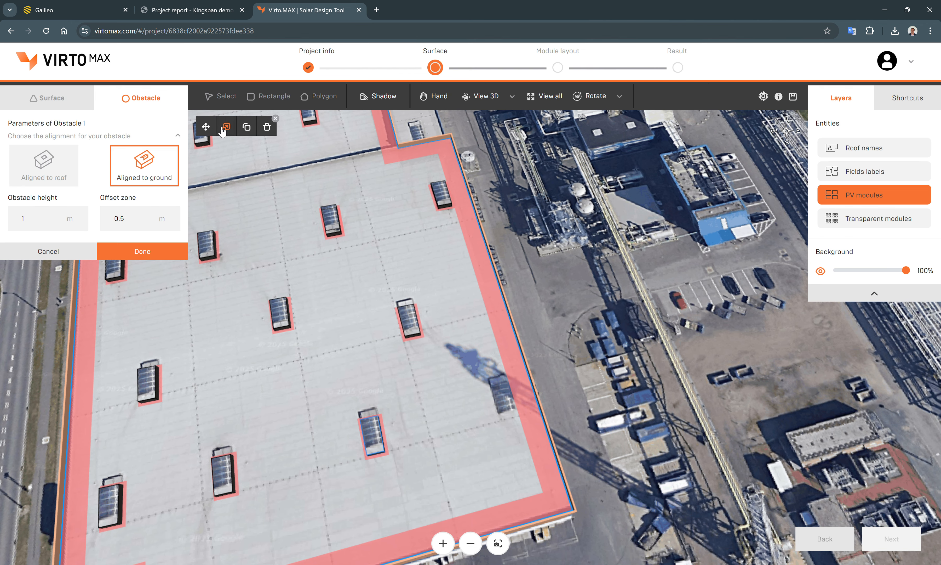
pyautogui.moveTo(383, 436); pyautogui.dragTo(506, 399)
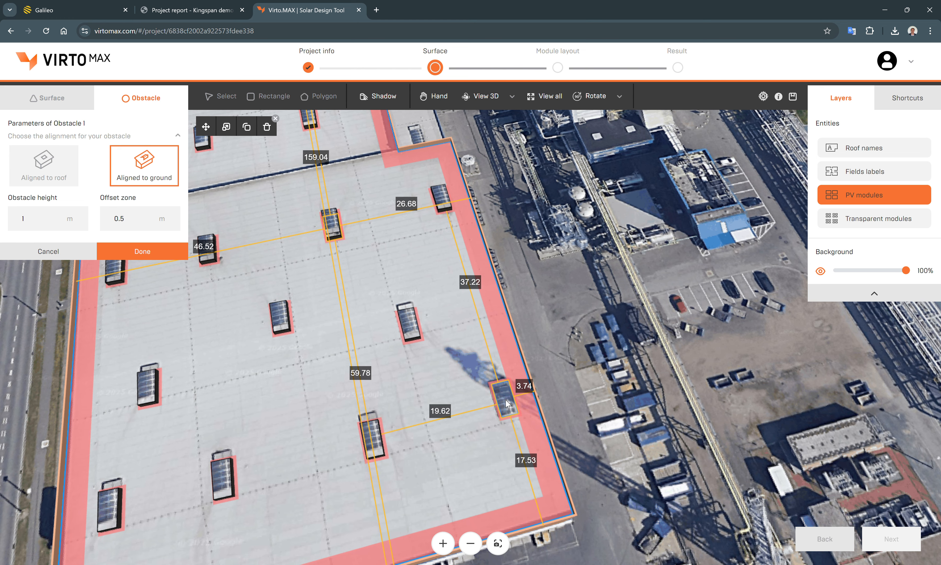
pyautogui.scroll(-5, 501, 400)
pyautogui.moveTo(423, 302); pyautogui.dragTo(402, 440)
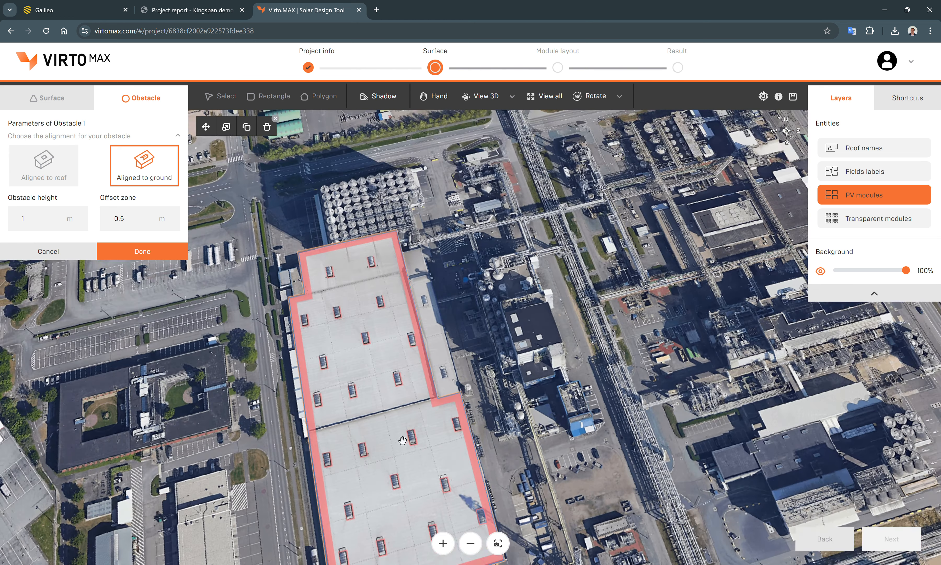
pyautogui.click(167, 257)
pyautogui.scroll(5, 397, 344)
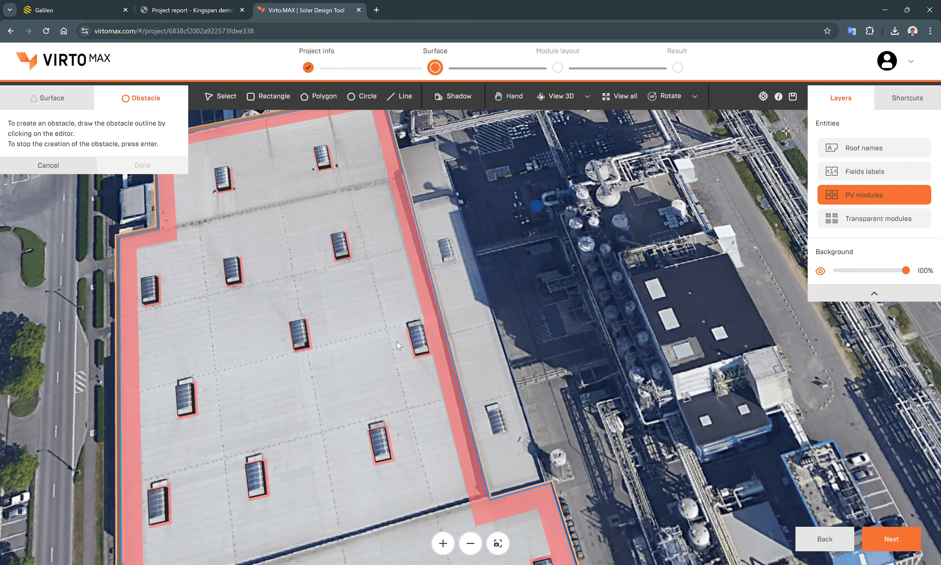
pyautogui.scroll(-5, 445, 287)
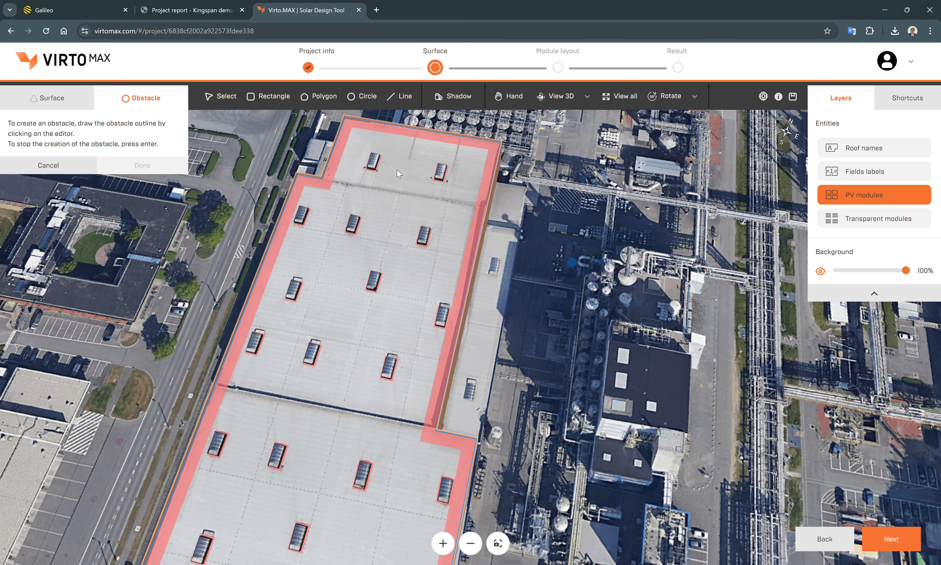
pyautogui.scroll(-3, 397, 170)
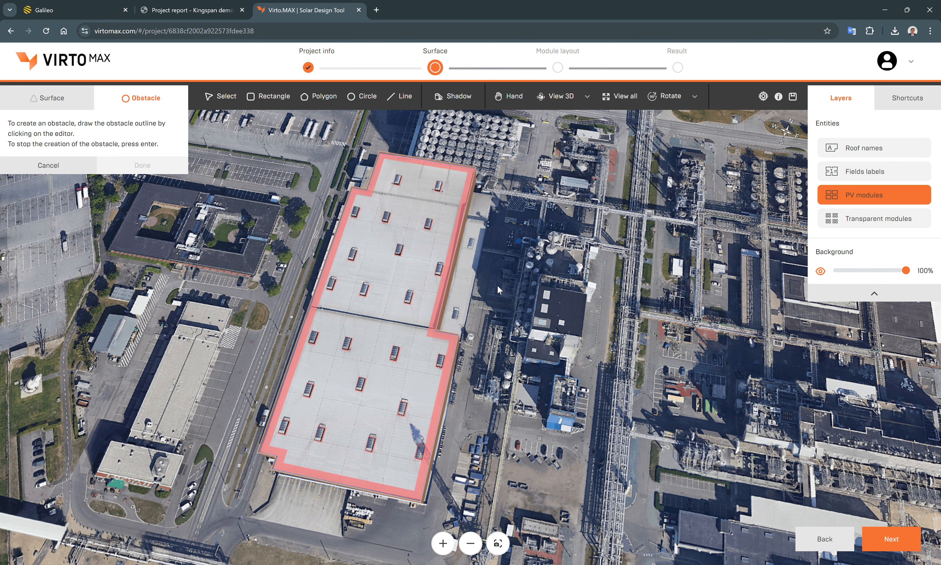
# Step: Switch to the Galileo project, search the address for "ineos antwerp" and choose Ineos Manufacturing Belgium NV
pyautogui.click(71, 5)
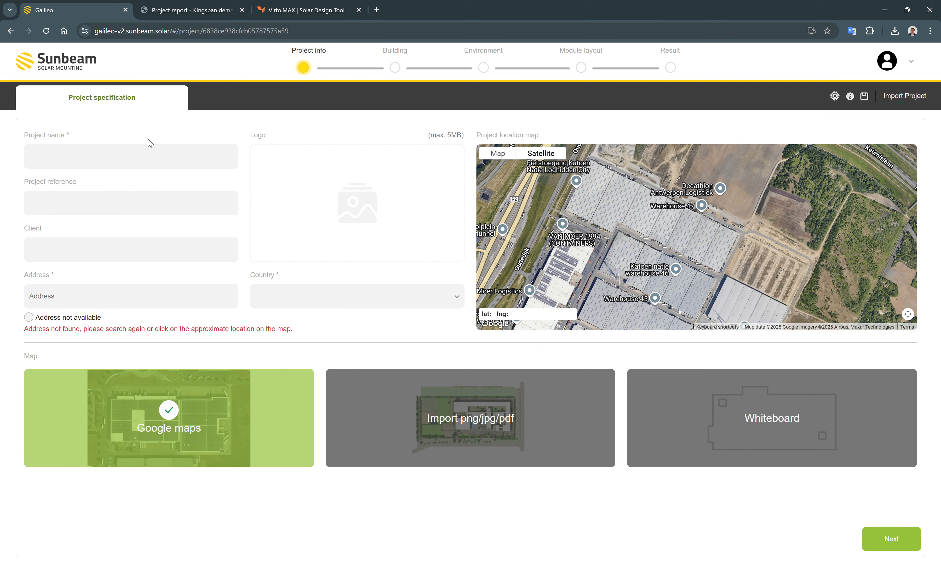
pyautogui.click(96, 294)
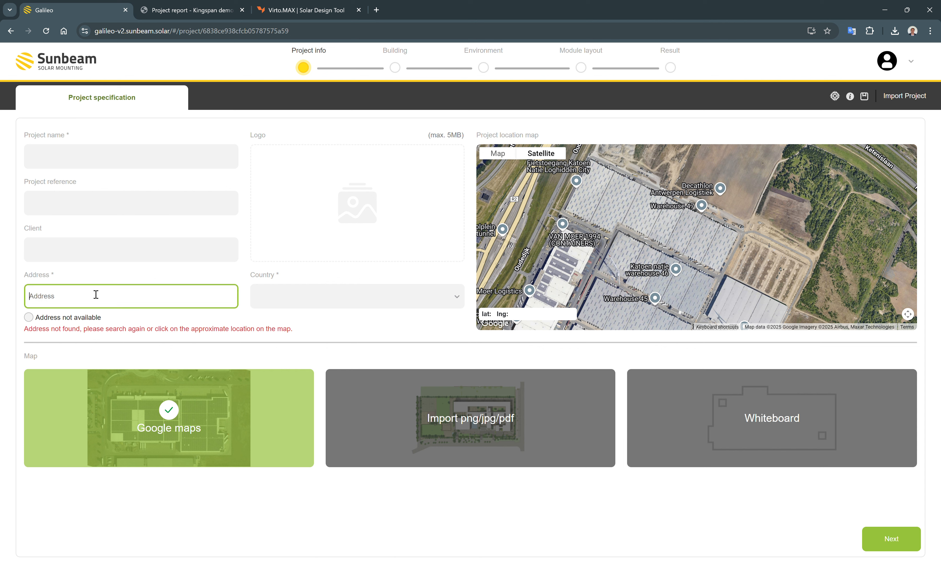
pyautogui.write('ineos')
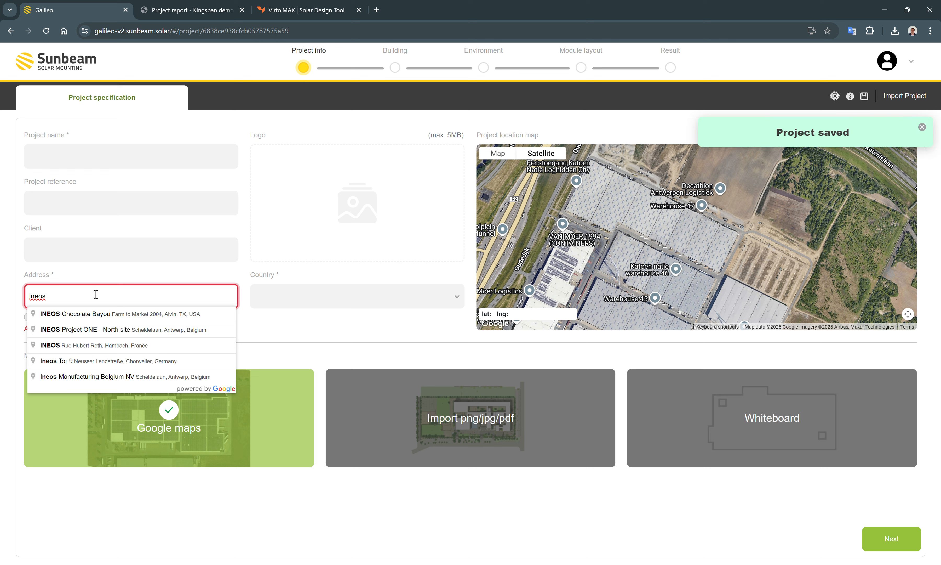
pyautogui.write('a')
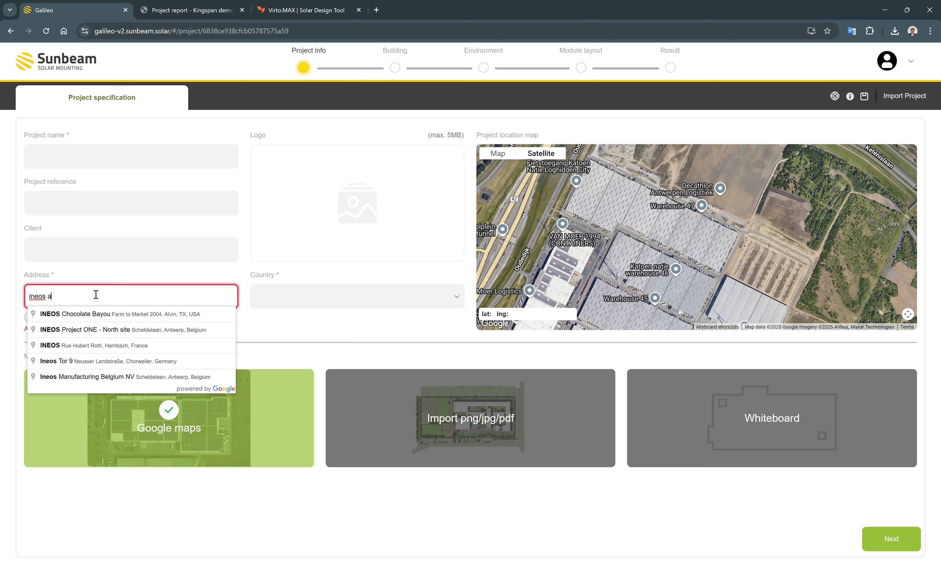
pyautogui.write('ntwerp')
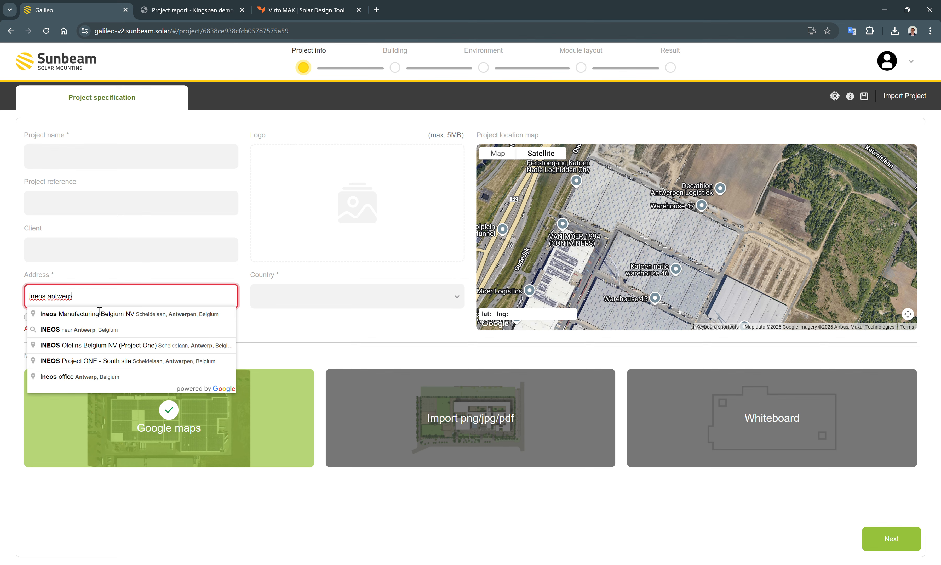
pyautogui.click(144, 315)
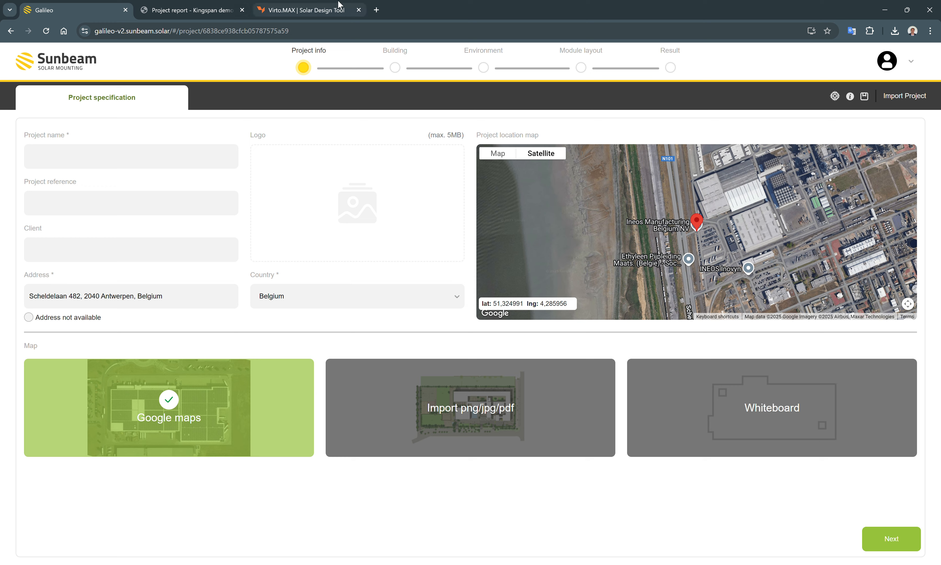
# Step: Switch to the Virto.MAX project and copy the site address from its project info
pyautogui.click(313, 8)
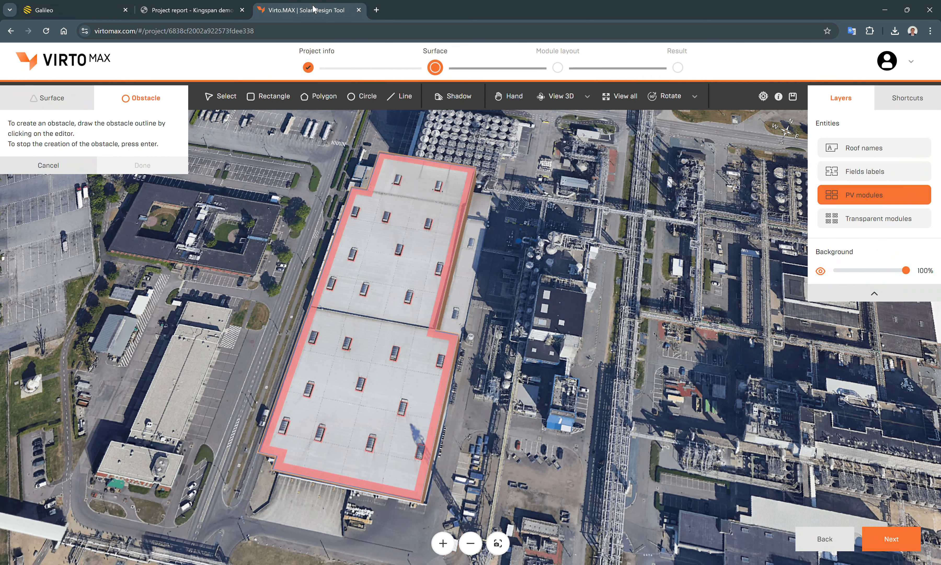
pyautogui.click(308, 68)
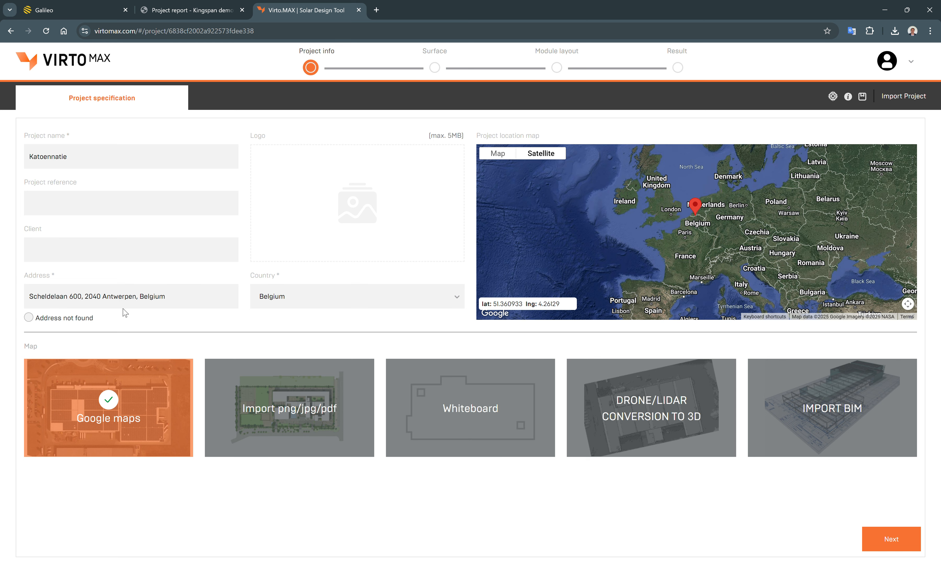
pyautogui.click(174, 301)
pyautogui.moveTo(152, 298); pyautogui.dragTo(7, 282)
pyautogui.hotkey('ctrl', 'c')
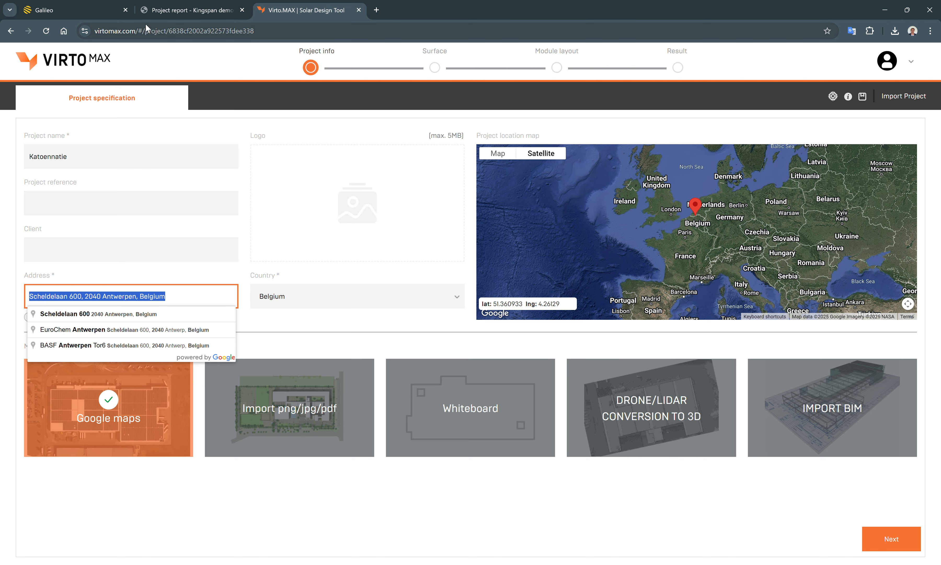
# Step: Switch back to the Galileo project, replace the address with the copied one and place the location marker on the large warehouse roof
pyautogui.click(65, 8)
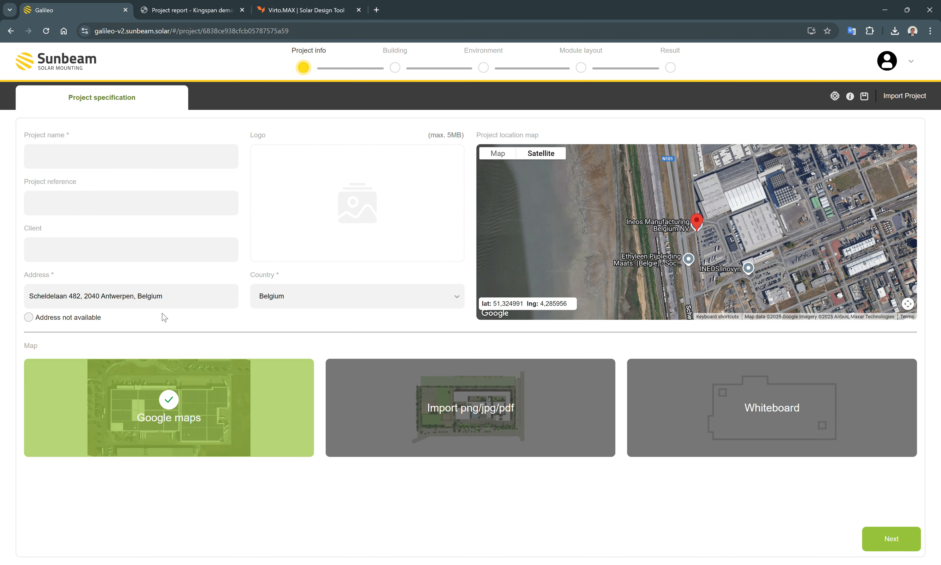
pyautogui.tripleClick(172, 294)
pyautogui.hotkey('ctrl', 'v')
pyautogui.click(119, 317)
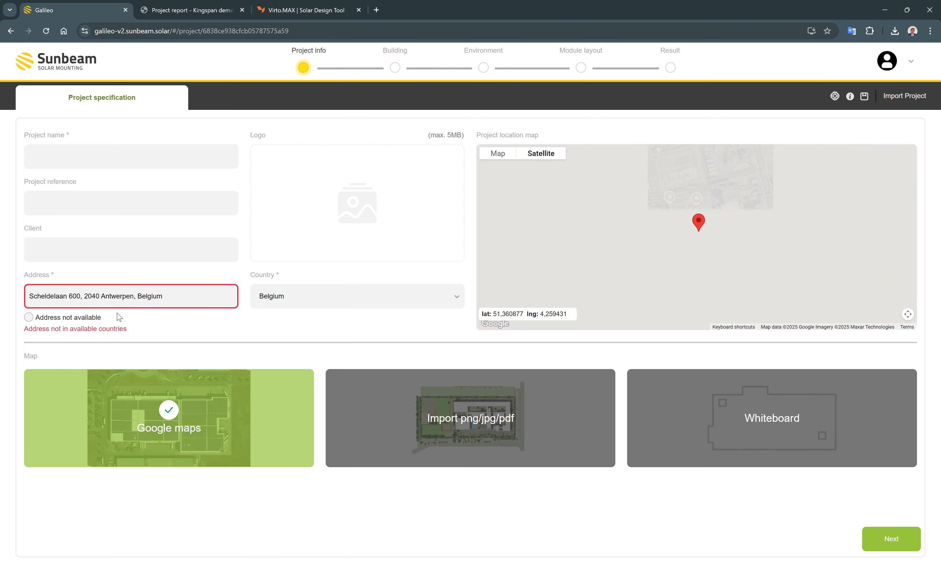
pyautogui.scroll(2, 753, 230)
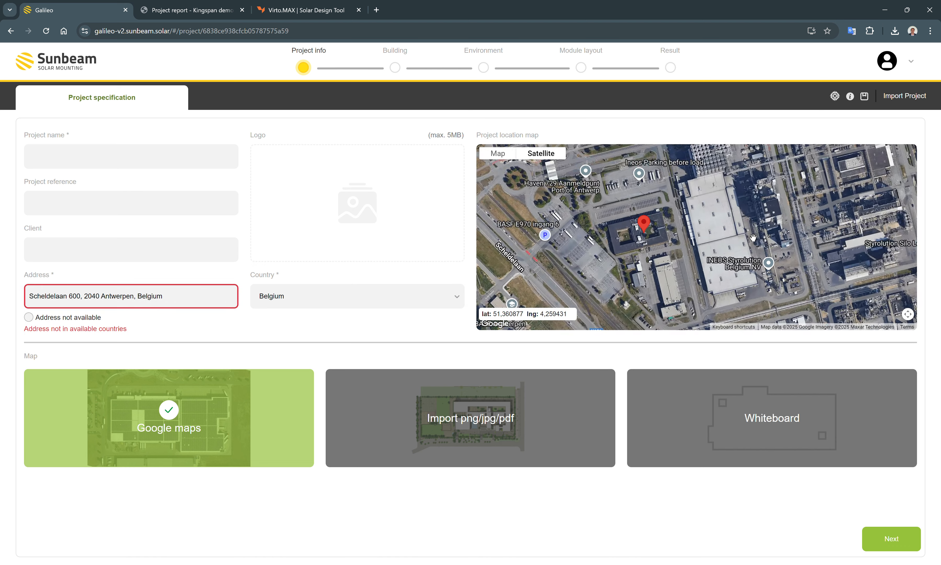
pyautogui.click(691, 226)
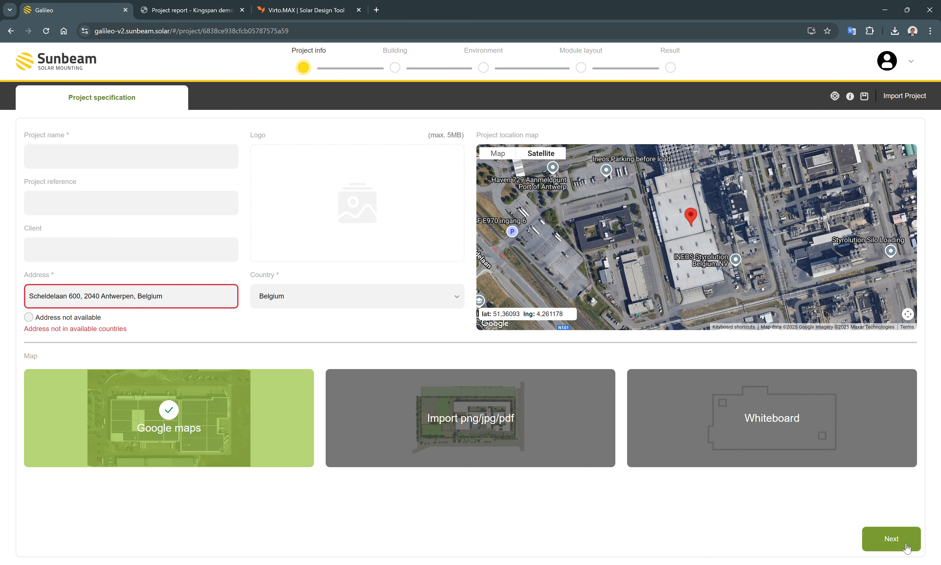
# Step: Name the project Kingspan and continue to the Building stage
pyautogui.click(895, 537)
pyautogui.click(81, 150)
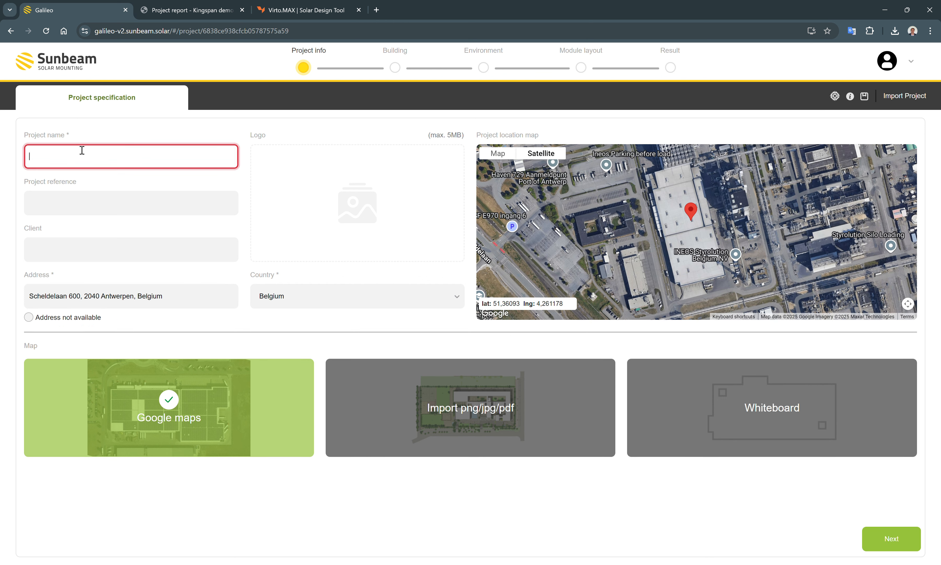
pyautogui.write('Kingspan')
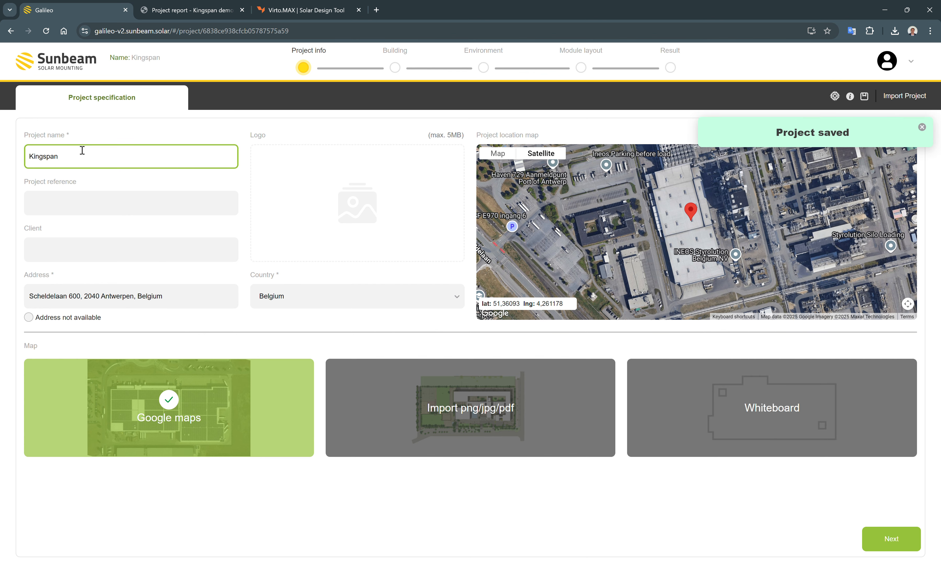
pyautogui.click(886, 539)
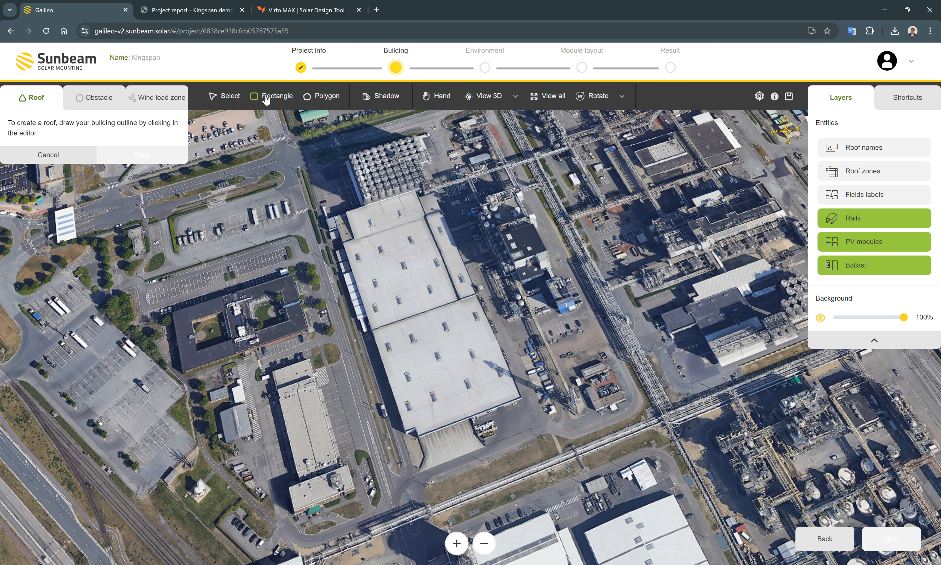
# Step: Draw a rectangular roof outline about 79 m wide over the whole large warehouse
pyautogui.click(266, 100)
pyautogui.scroll(2, 350, 238)
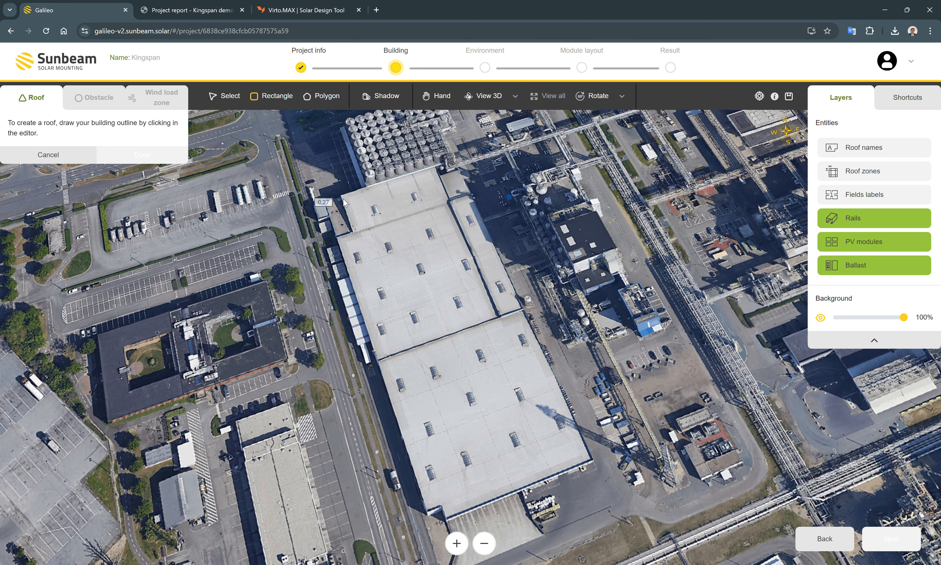
pyautogui.click(322, 203)
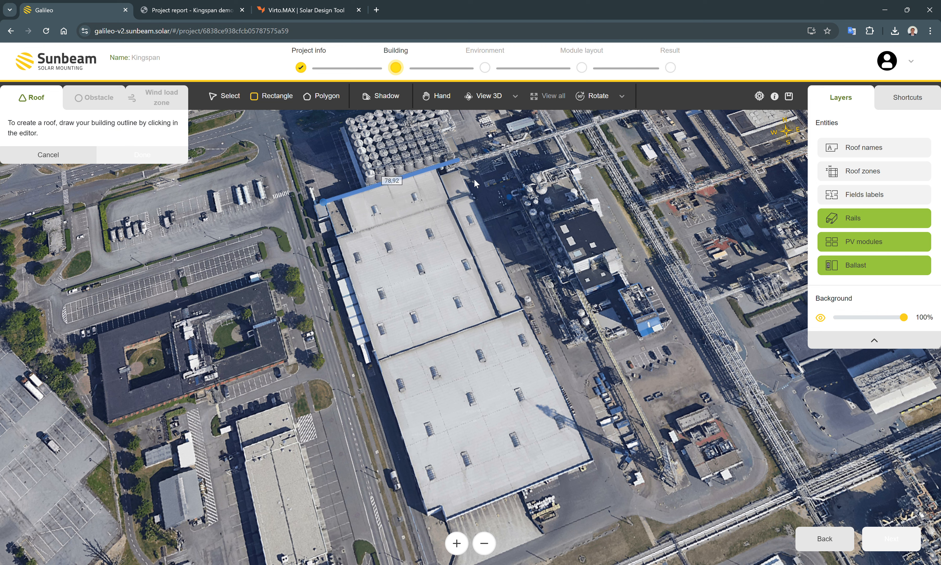
pyautogui.click(597, 456)
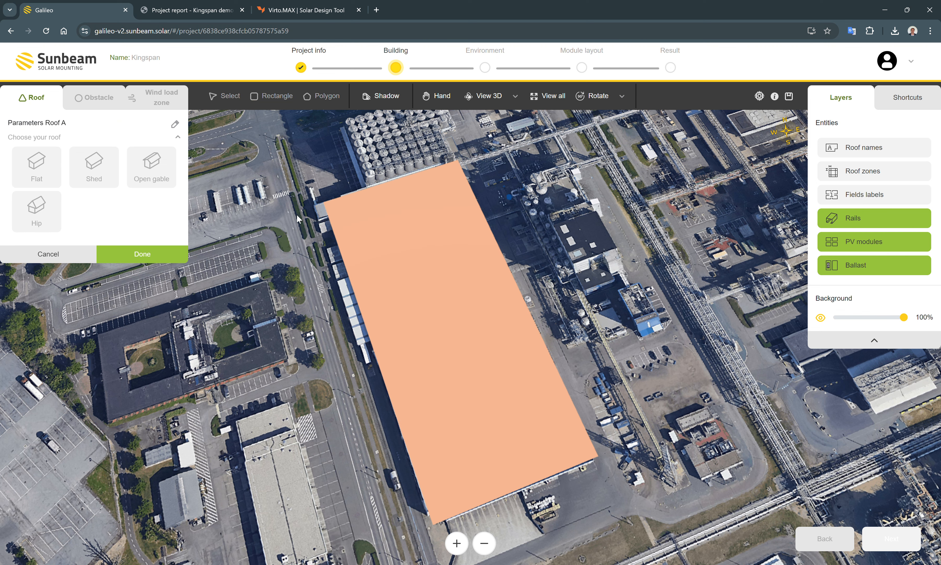
# Step: Define the roof as flat with membrane cladding of type PVC
pyautogui.click(26, 173)
pyautogui.click(123, 329)
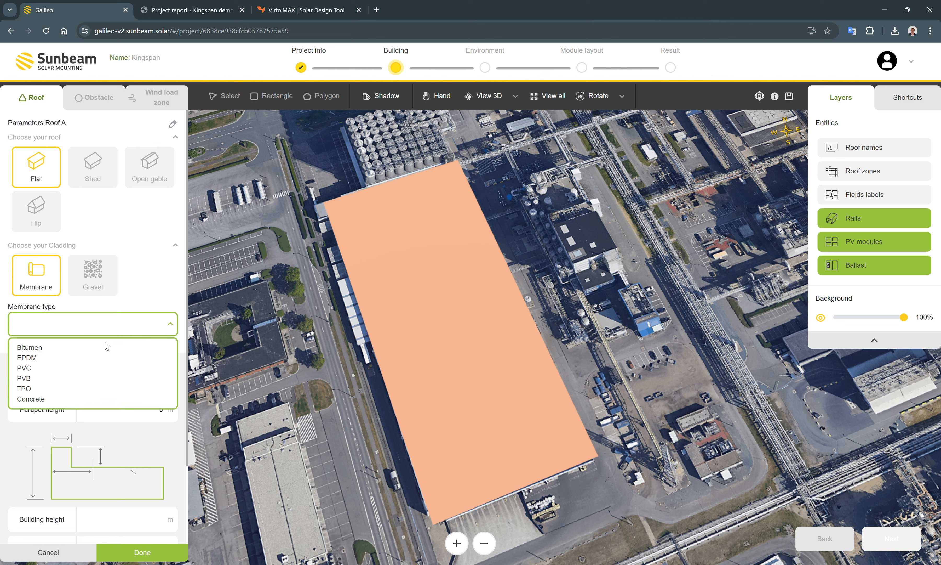
pyautogui.click(89, 373)
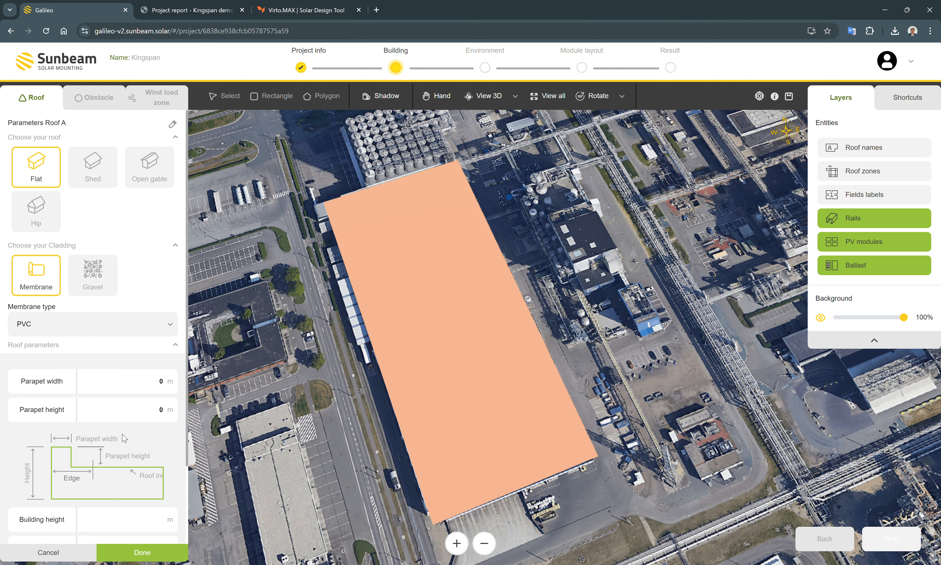
# Step: Set the roof's parapet width to 0,5 m and parapet height to 1 m
pyautogui.click(130, 381)
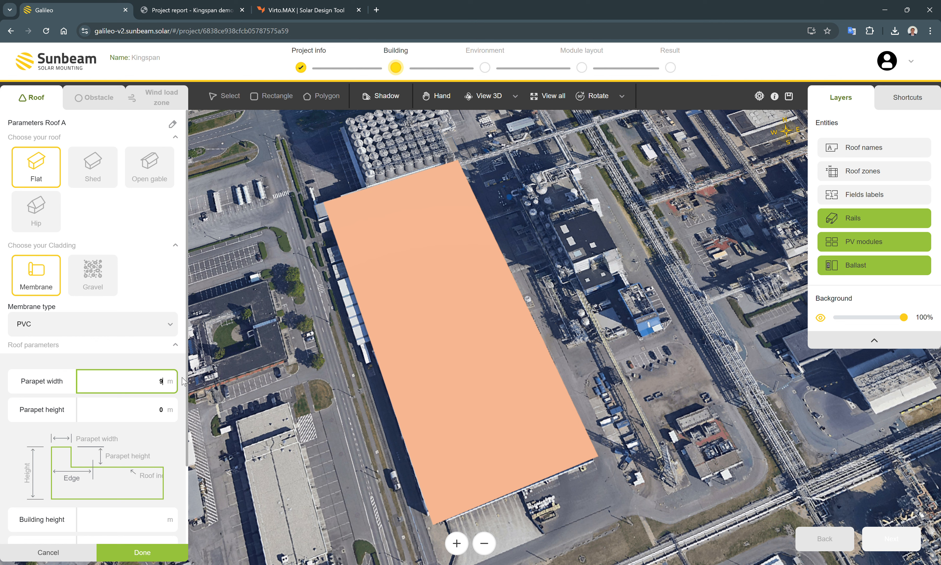
pyautogui.write('9,3')
pyautogui.moveTo(140, 381); pyautogui.dragTo(246, 372)
pyautogui.write('0,5')
pyautogui.press('Tab')
pyautogui.write('1')
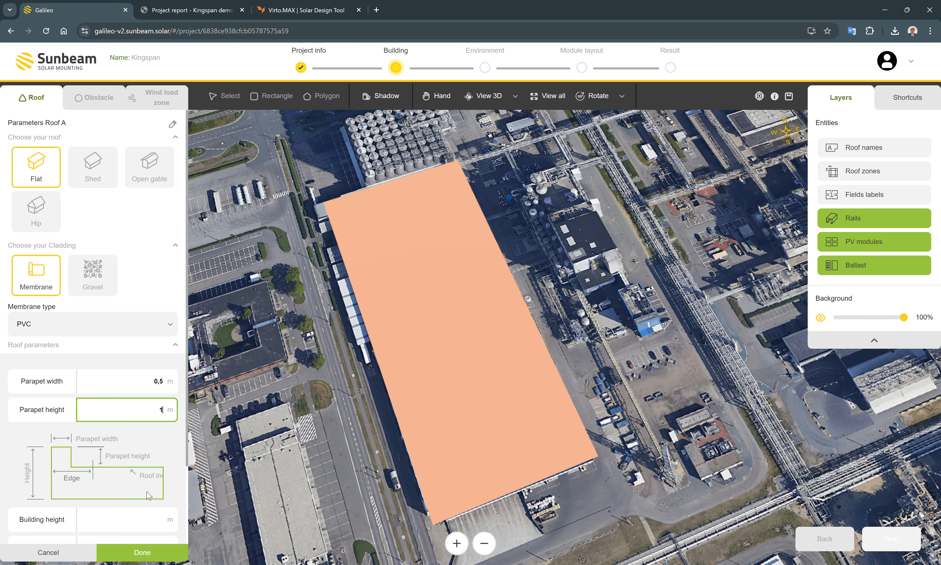
# Step: Set the building height to 10 m and the minimum edge distance to 3 m, and accept the roof
pyautogui.click(150, 512)
pyautogui.write('0')
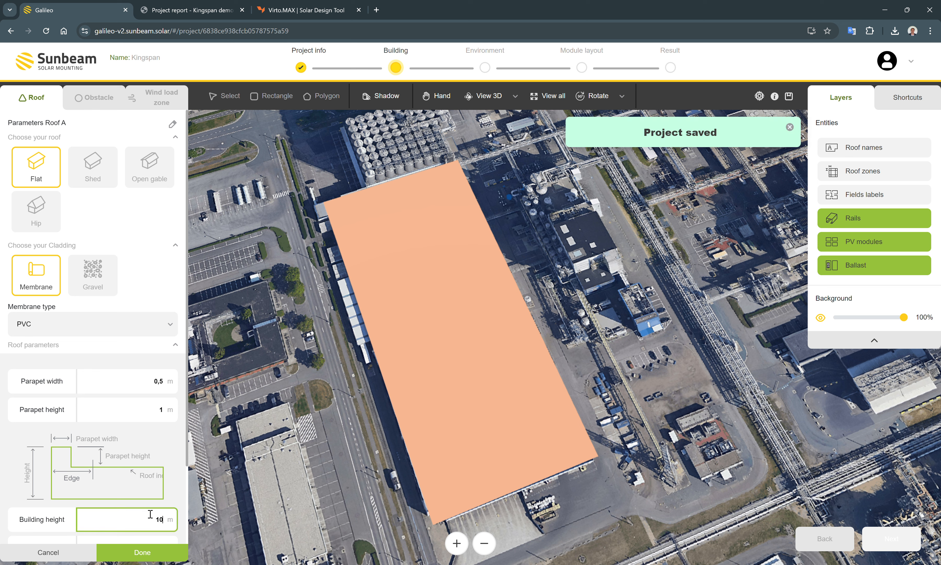
pyautogui.scroll(-3, 149, 497)
pyautogui.click(80, 517)
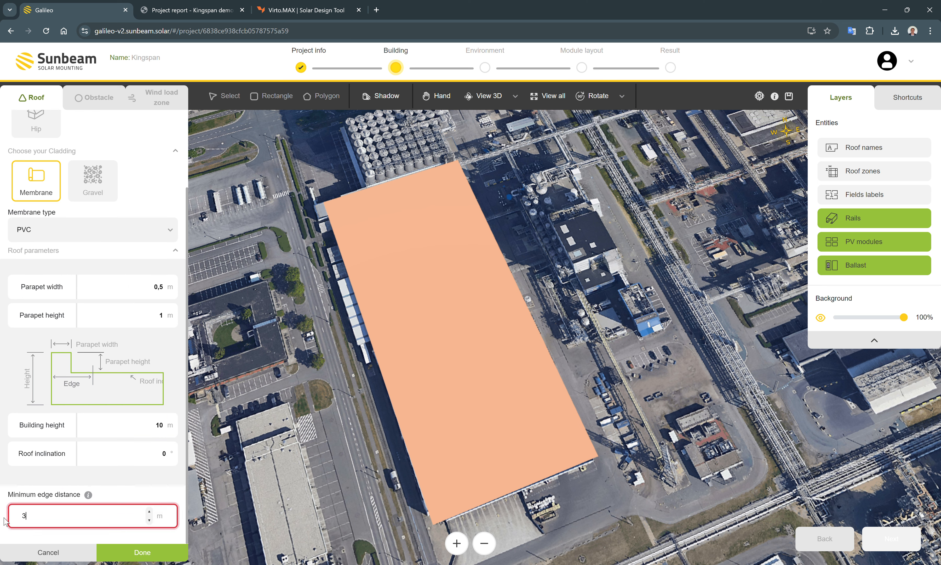
pyautogui.click(142, 552)
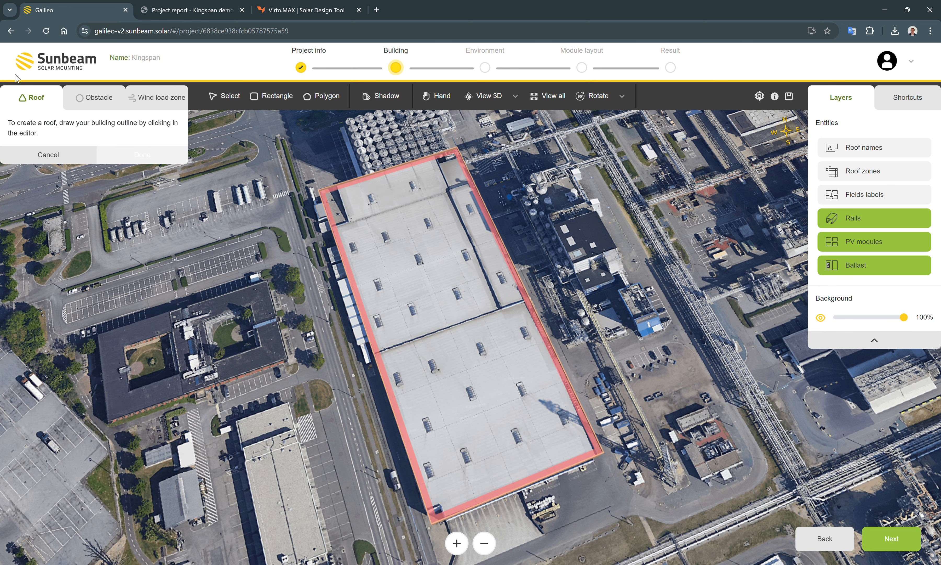
# Step: Draw a rectangular obstacle around the skylight in the middle of the roof's northern half
pyautogui.click(96, 98)
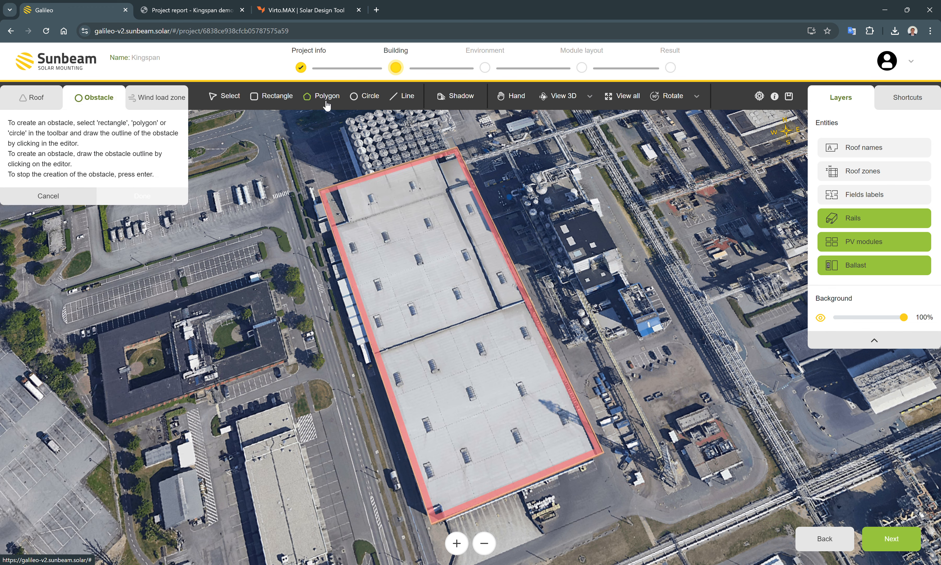
pyautogui.click(280, 98)
pyautogui.scroll(8, 420, 237)
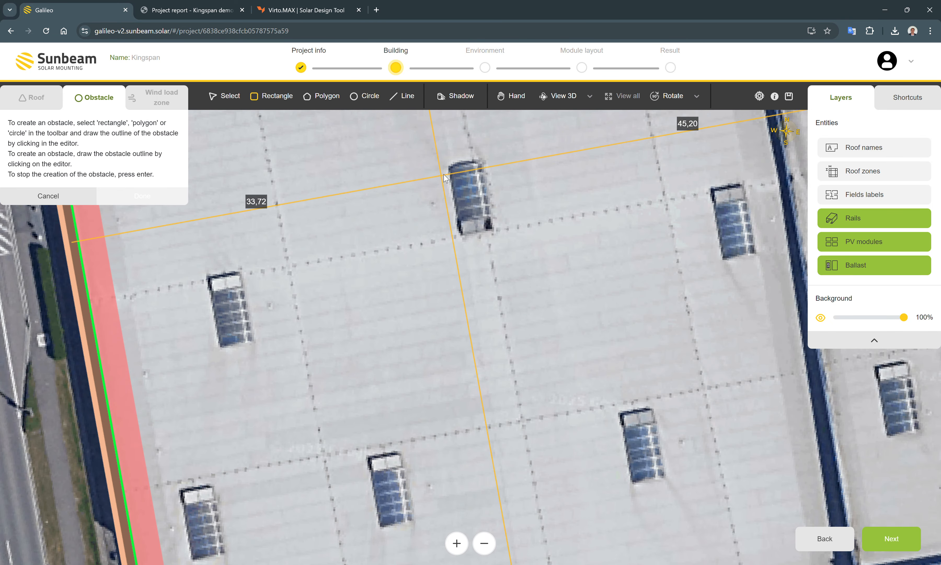
pyautogui.click(451, 168)
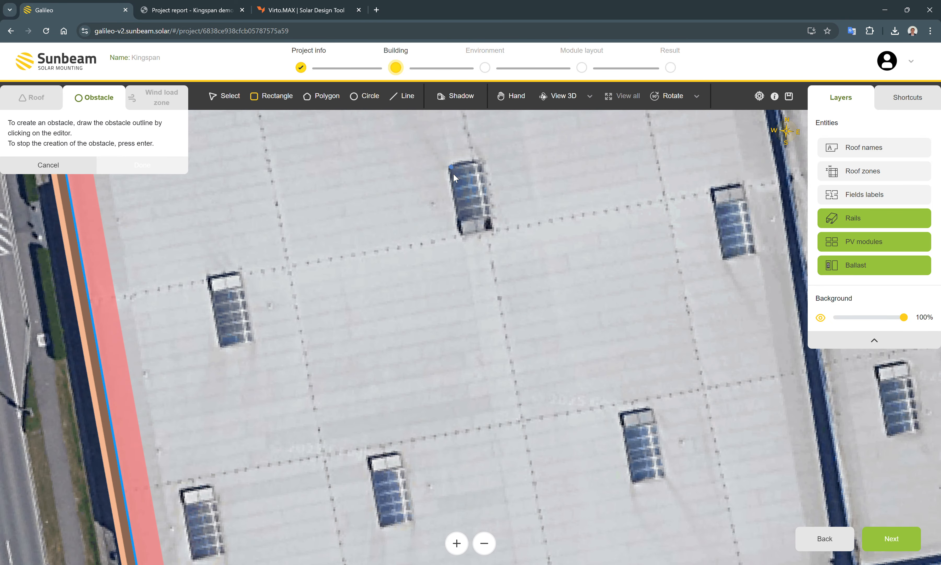
pyautogui.click(460, 231)
pyautogui.click(493, 225)
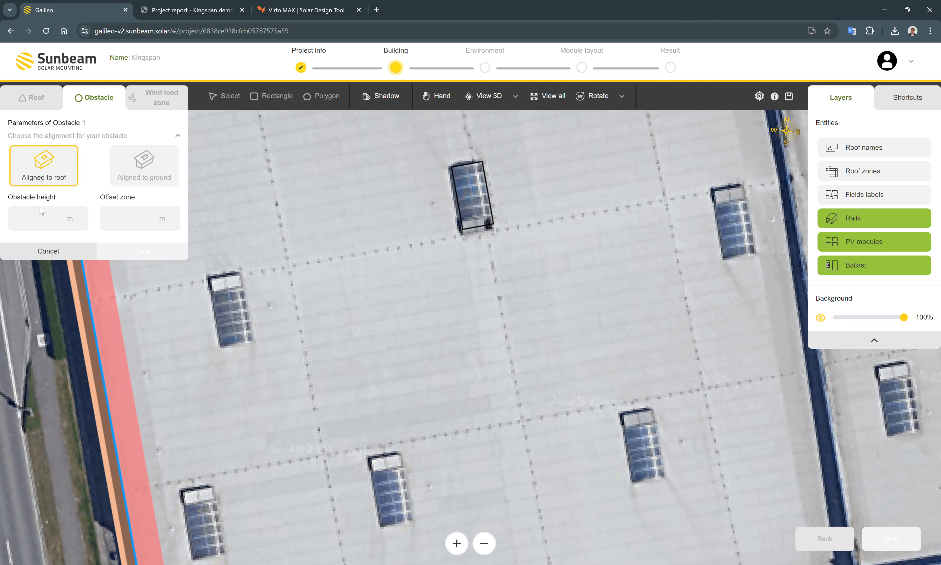
# Step: Give the skylight obstacle a height of 1 m and an offset zone of 0,5 m, and accept it
pyautogui.click(41, 216)
pyautogui.write('1')
pyautogui.click(111, 226)
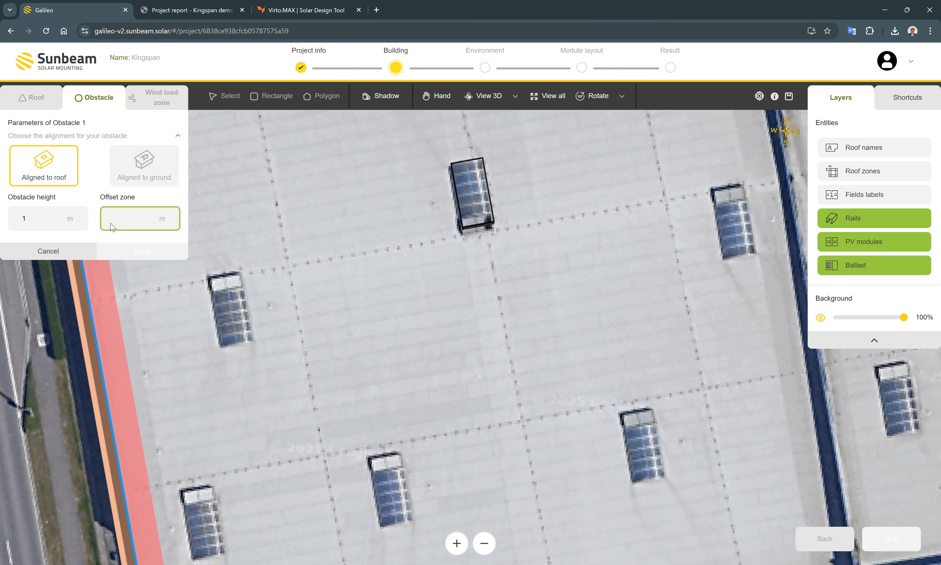
pyautogui.write('0.5')
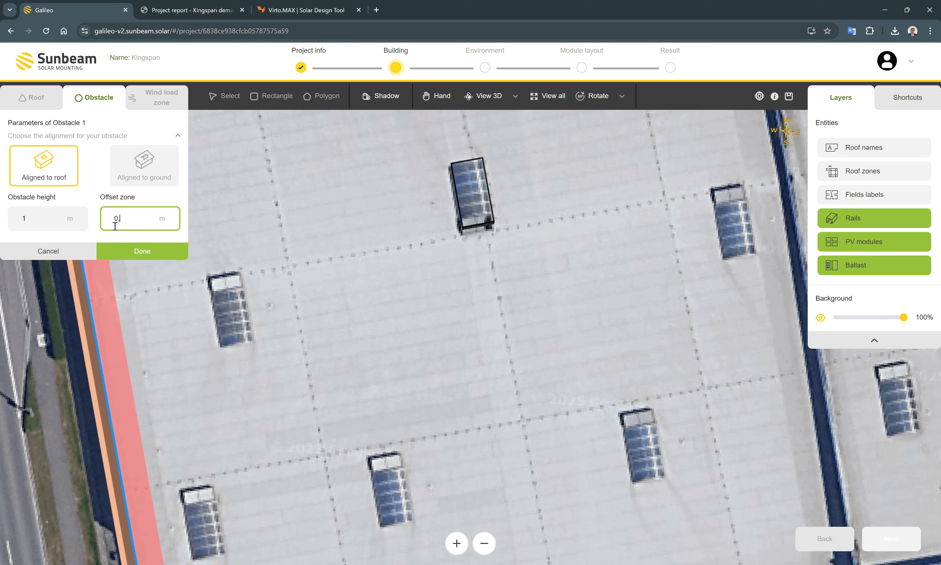
pyautogui.click(142, 251)
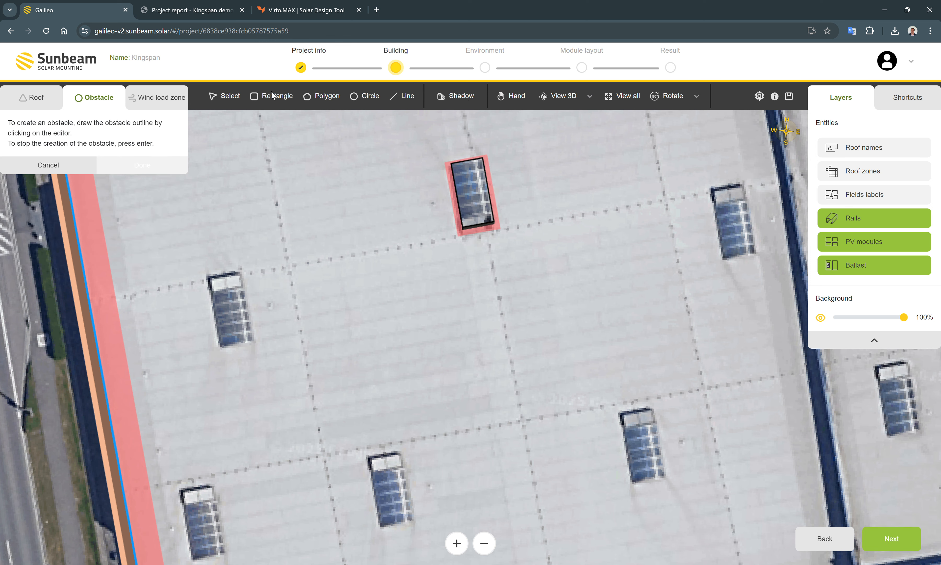
# Step: Copy the skylight obstacle onto the neighbouring skylights to its east and west and accept the copies
pyautogui.click(459, 199)
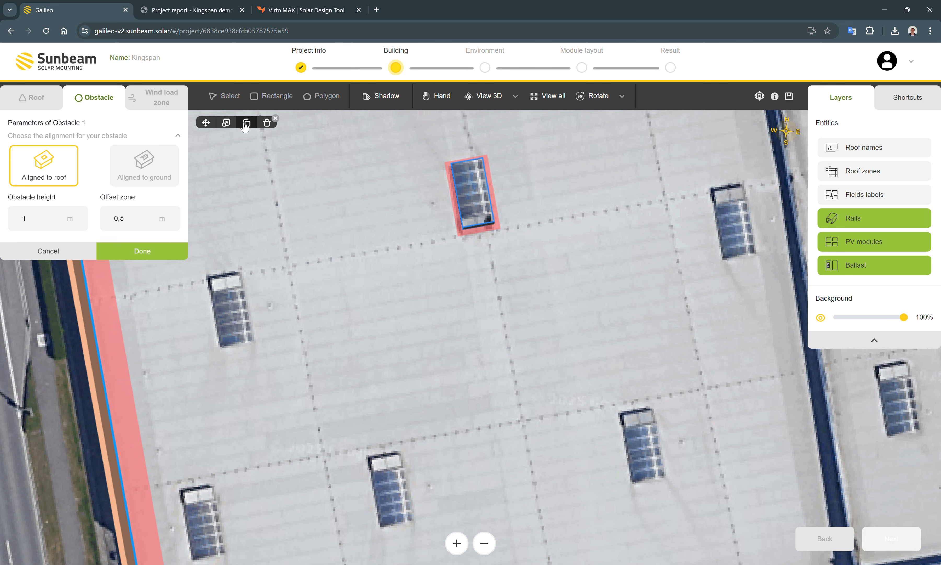
pyautogui.click(245, 126)
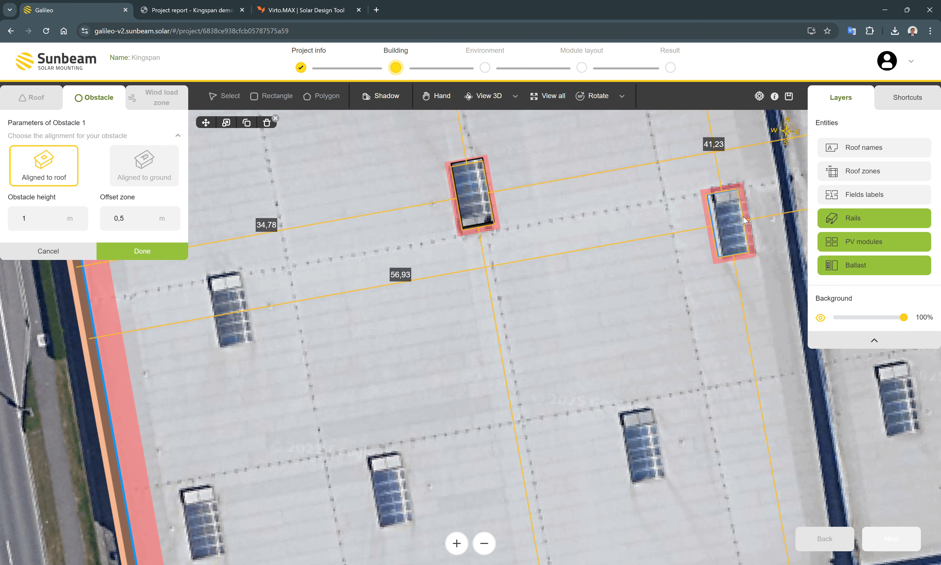
pyautogui.click(748, 214)
pyautogui.click(246, 124)
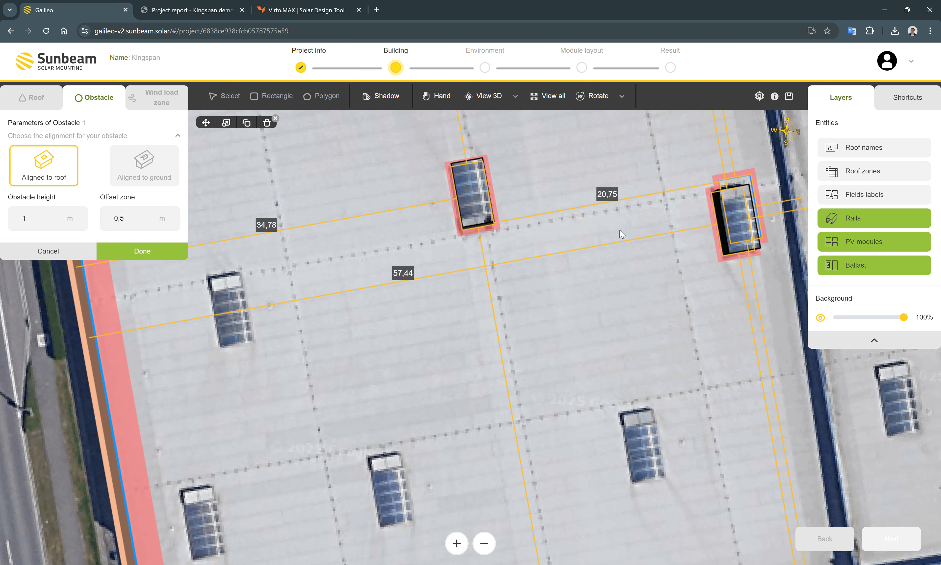
pyautogui.click(226, 309)
pyautogui.scroll(-5, 499, 143)
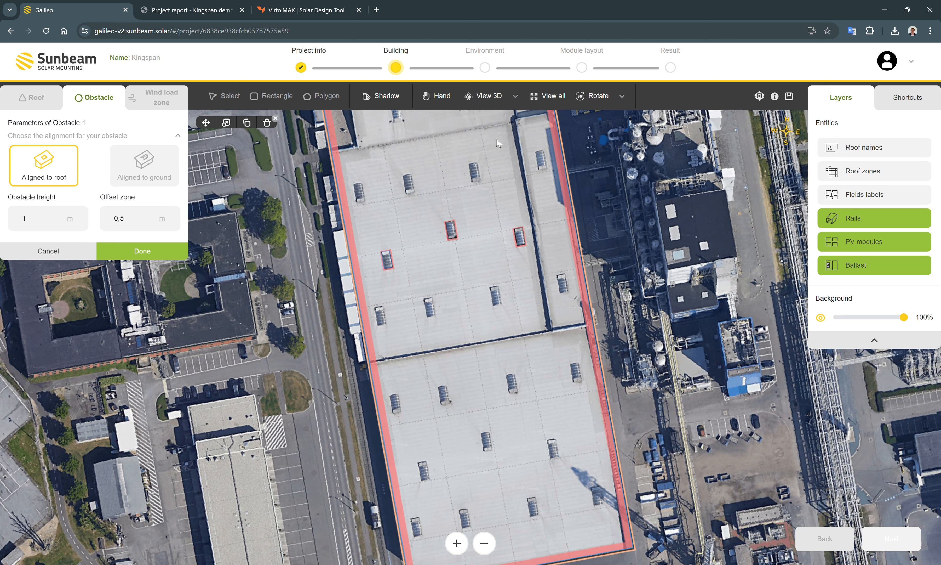
pyautogui.click(136, 252)
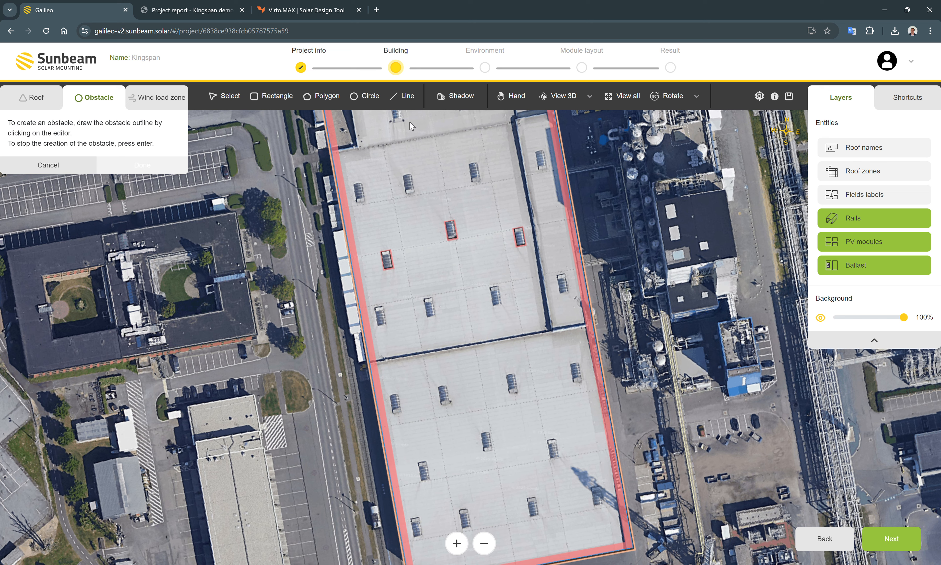
# Step: Continue through the Environment stage as a standard building to the environment characteristics and display the terrain map around the site
pyautogui.click(891, 538)
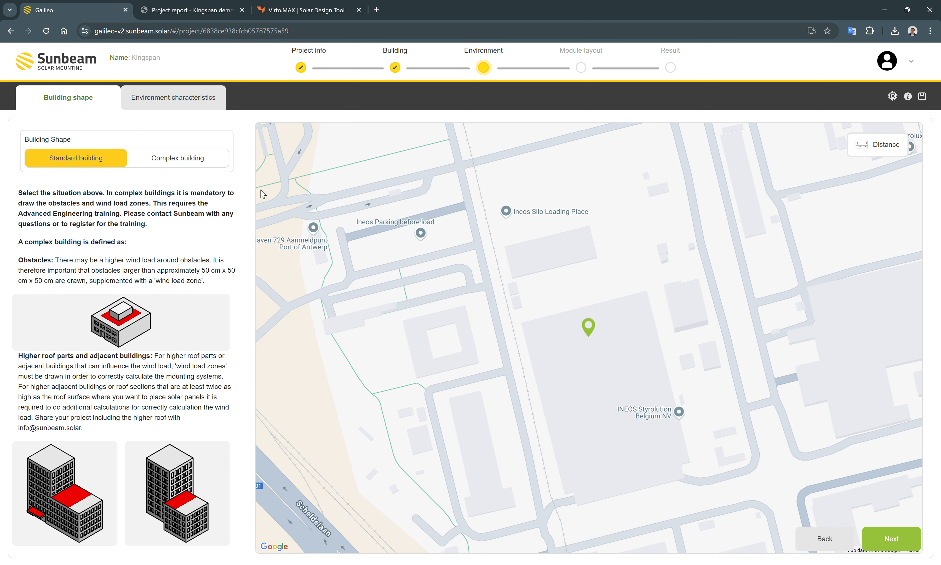
pyautogui.click(891, 538)
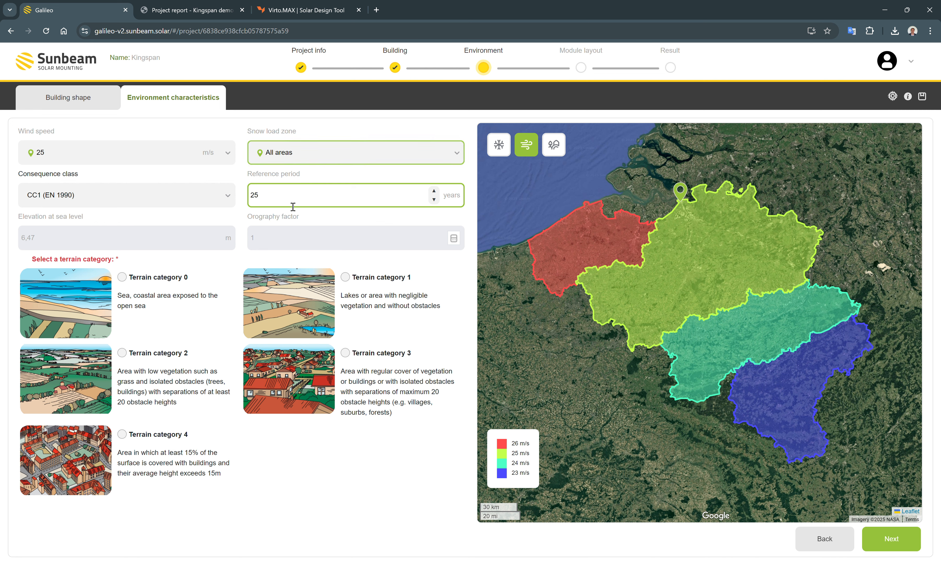
pyautogui.click(553, 144)
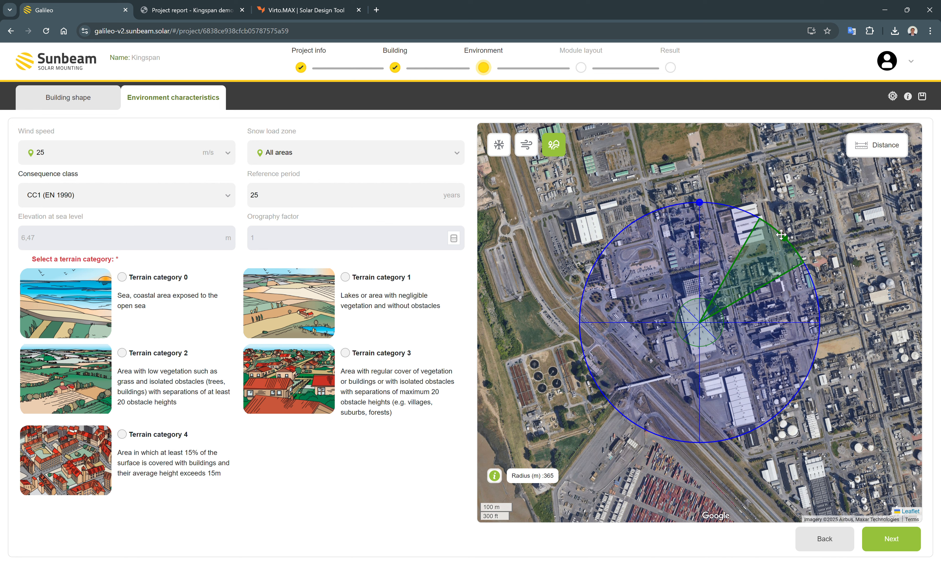
# Step: Rotate the terrain sector around the site, choose Terrain category 2, and continue to the Module layout stage
pyautogui.moveTo(781, 235); pyautogui.dragTo(598, 356)
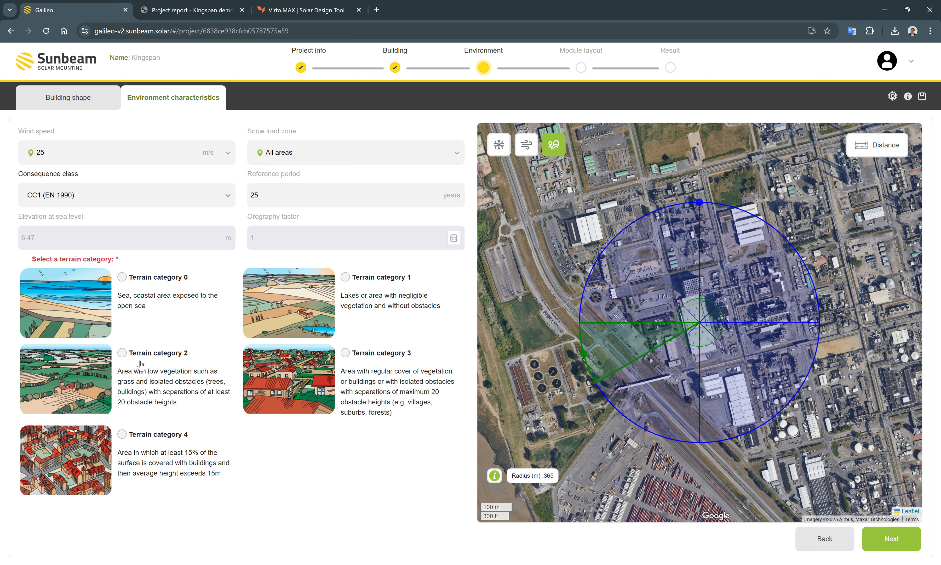
pyautogui.click(122, 353)
pyautogui.click(888, 538)
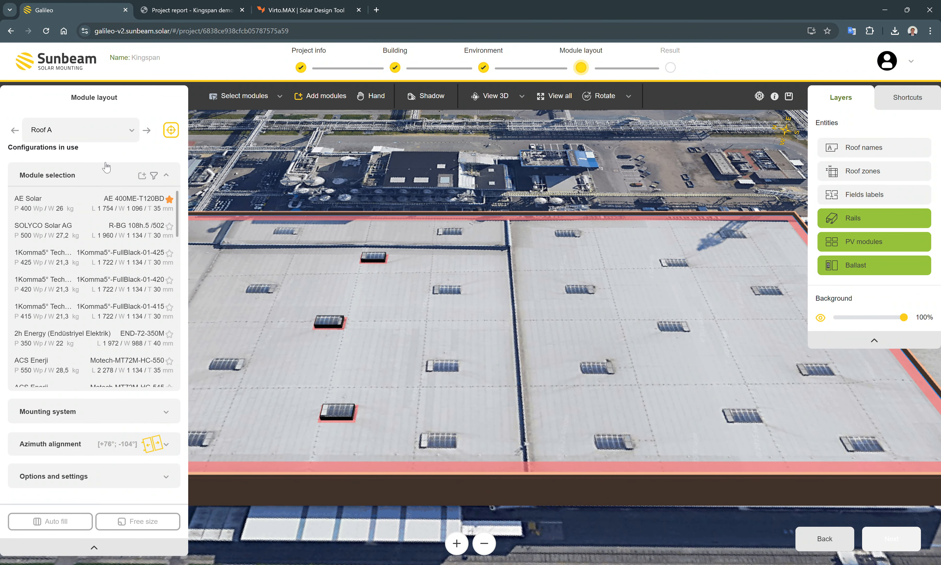
# Step: Filter the modules by manufacturer Longi Solar, power 460 Wp and length 2 094 mm, and select LR4-72 HIH 460 M G2
pyautogui.click(154, 175)
pyautogui.click(301, 178)
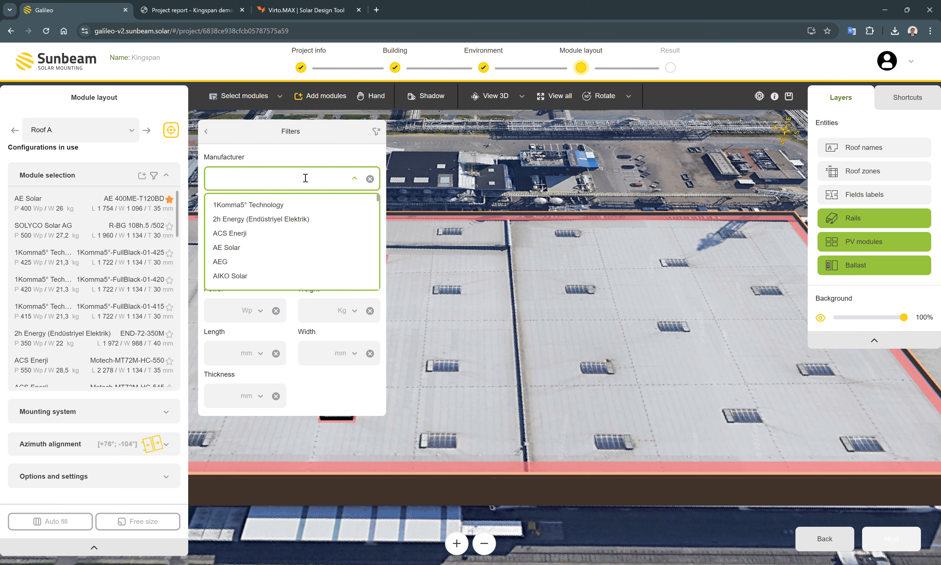
pyautogui.write('longi')
pyautogui.click(282, 199)
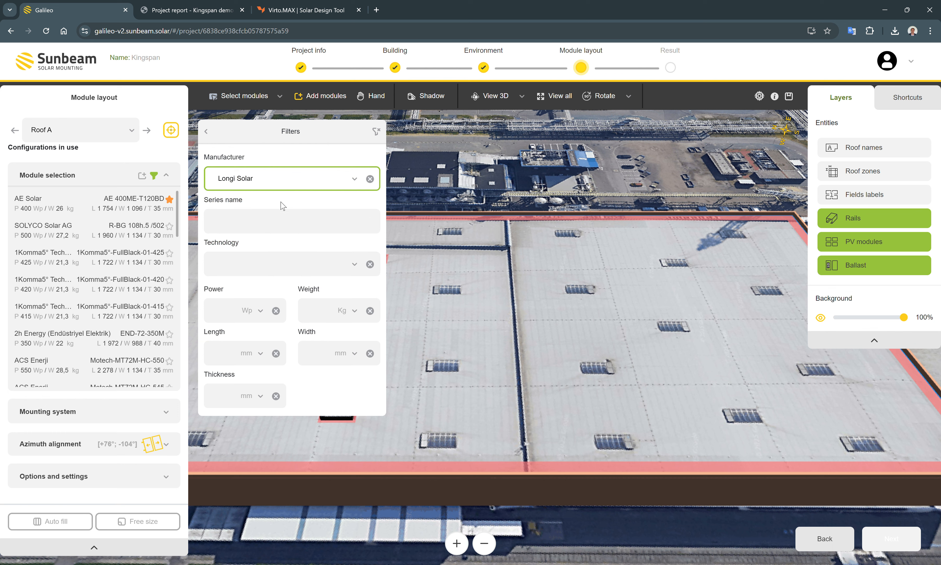
pyautogui.click(233, 321)
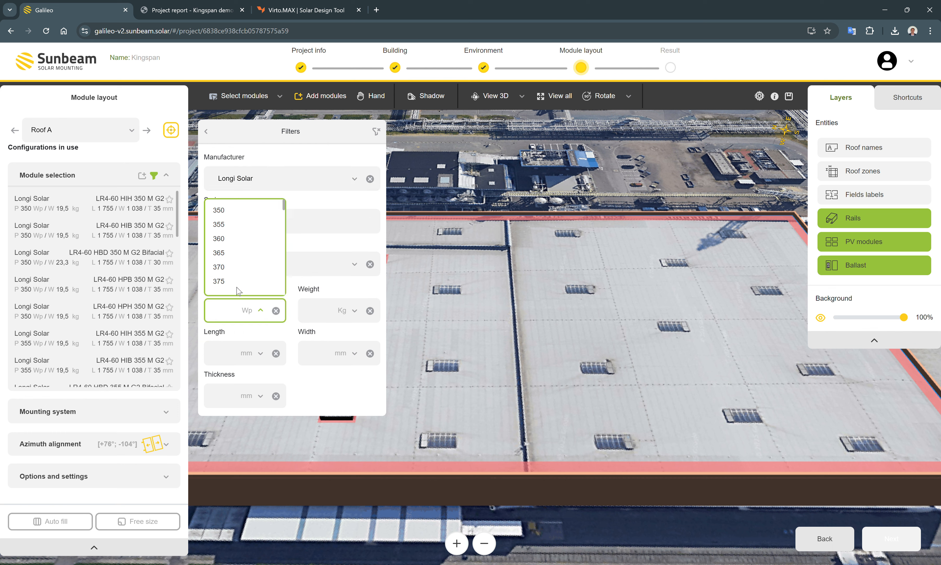
pyautogui.scroll(-10, 231, 268)
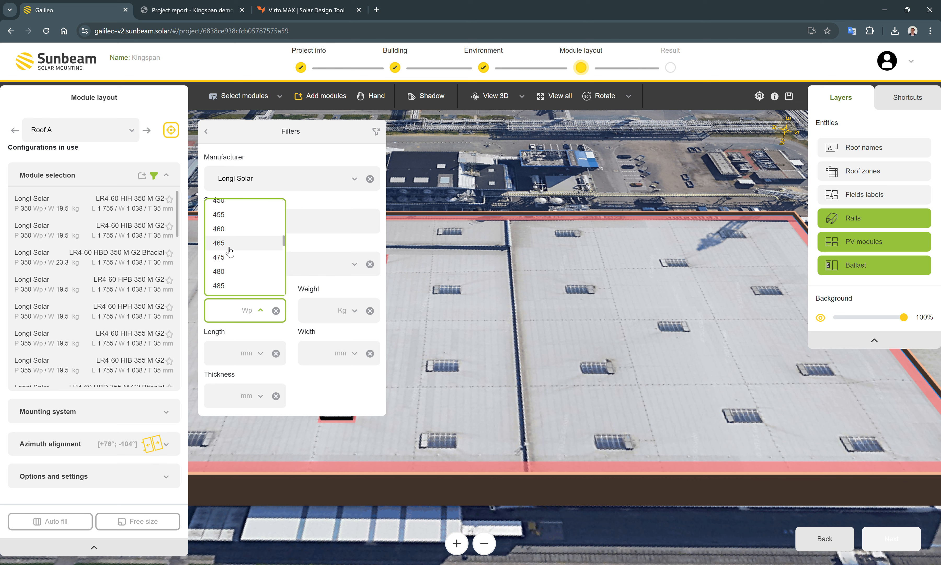
pyautogui.click(229, 231)
pyautogui.click(236, 352)
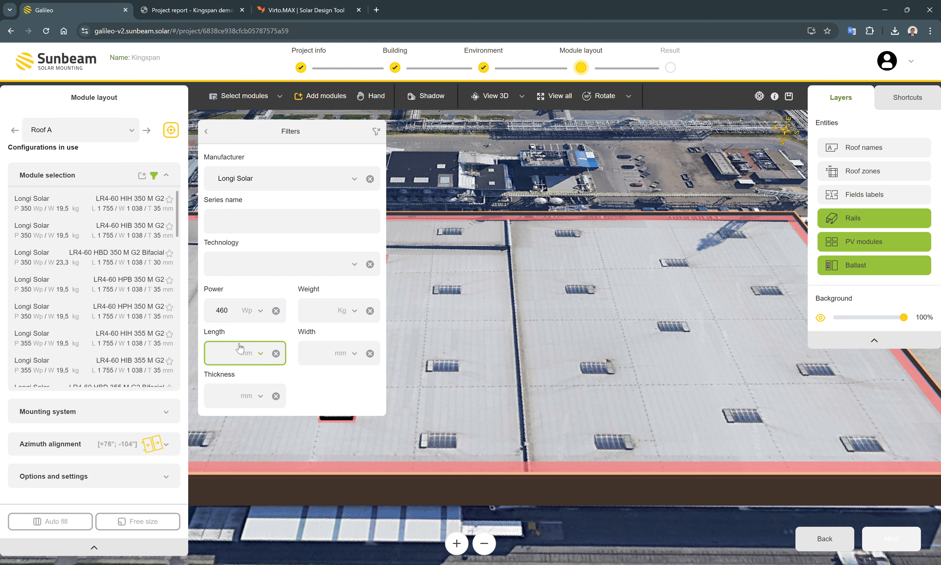
pyautogui.click(227, 320)
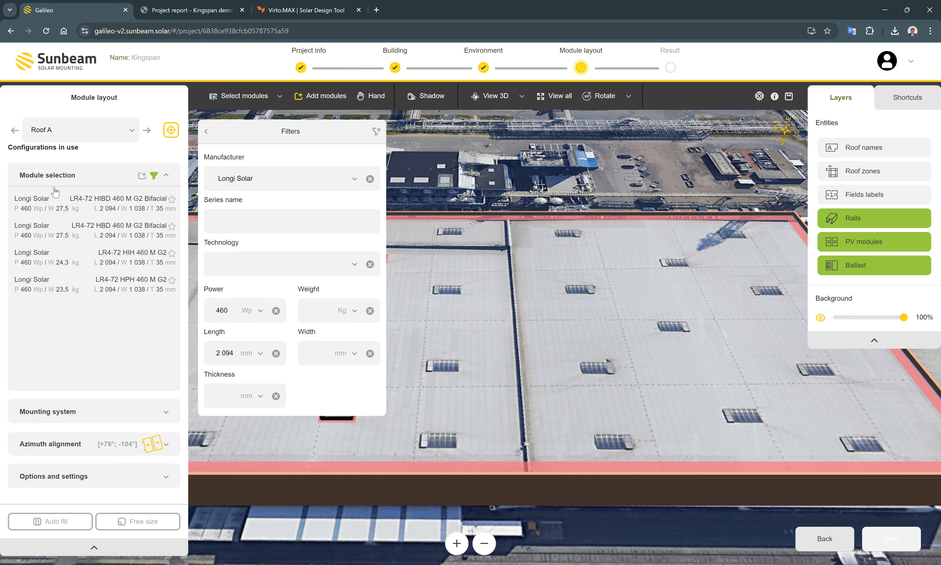
pyautogui.click(51, 257)
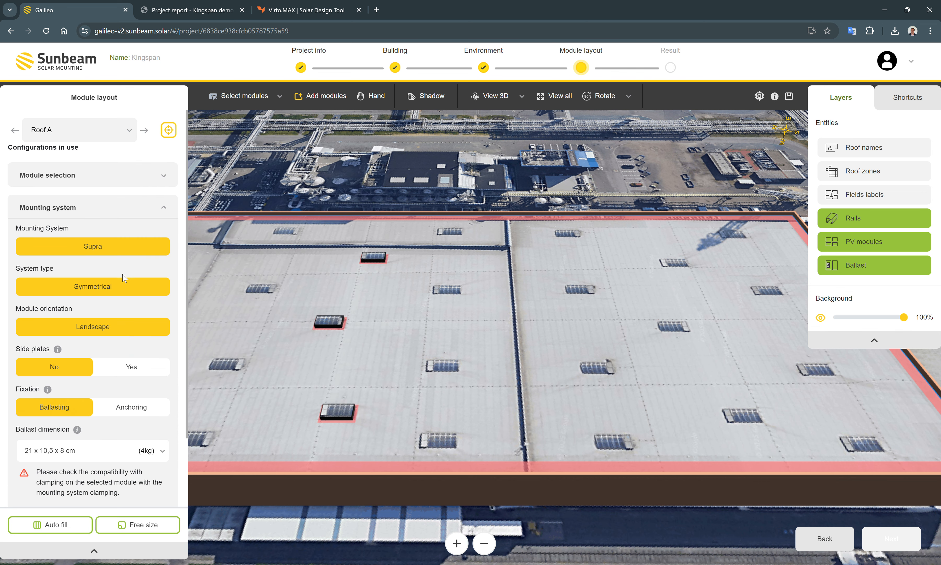
# Step: Review the mounting system settings, including orientation, side plates, fixation and ballast dimension
pyautogui.scroll(-3, 114, 405)
pyautogui.scroll(1, 109, 257)
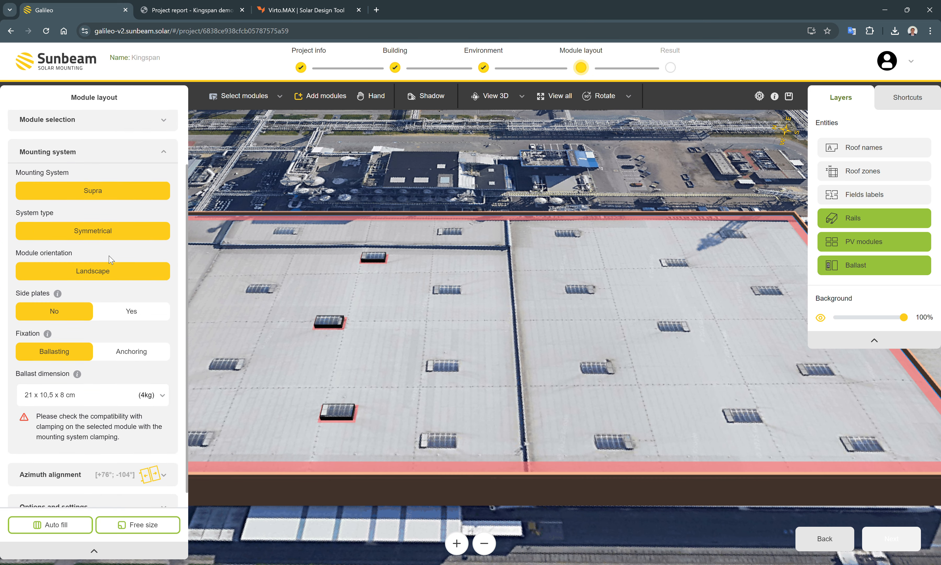
pyautogui.scroll(3, 110, 260)
pyautogui.click(134, 208)
# Step: Align the module azimuth horizontally to the roof's long roadside edge, and realign it to the short edge beside the silos
pyautogui.click(114, 248)
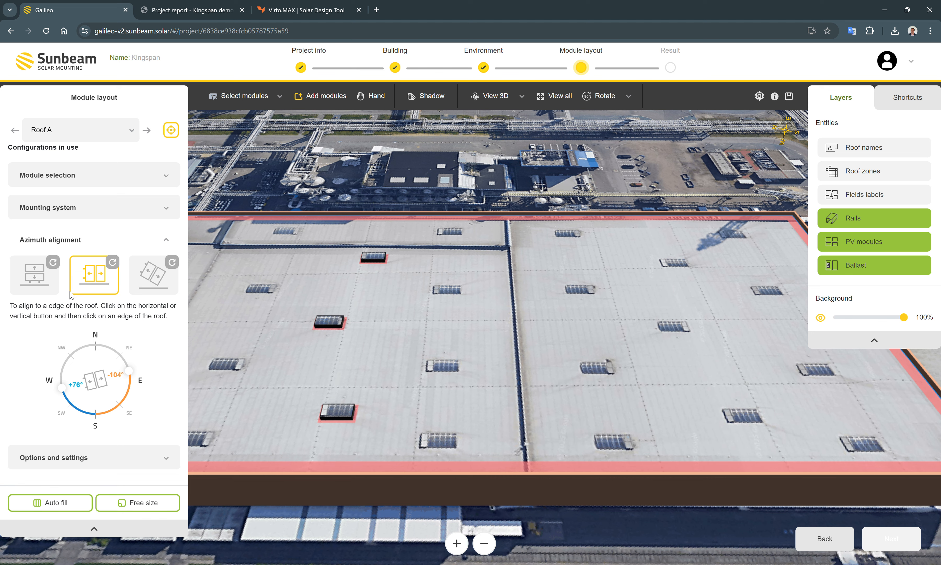
pyautogui.click(75, 270)
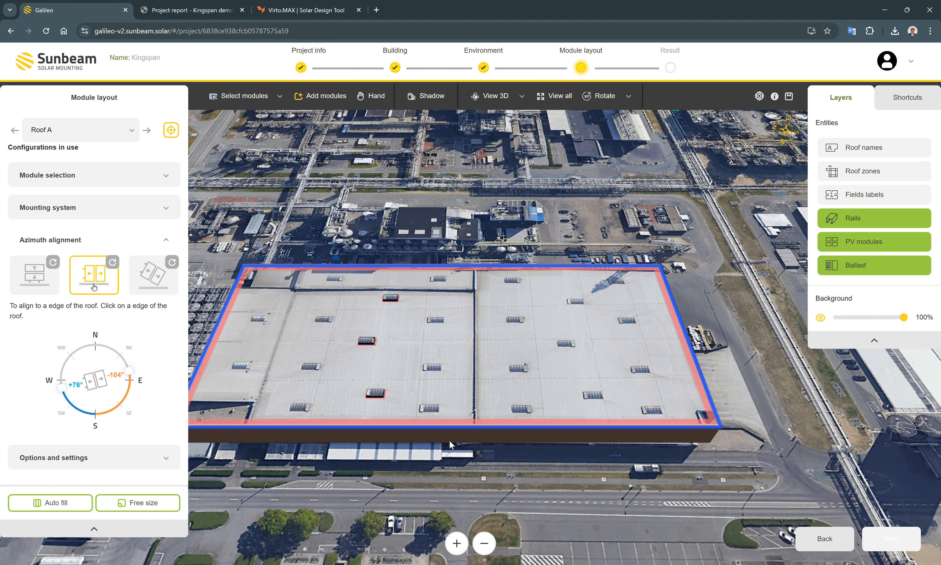
pyautogui.click(448, 434)
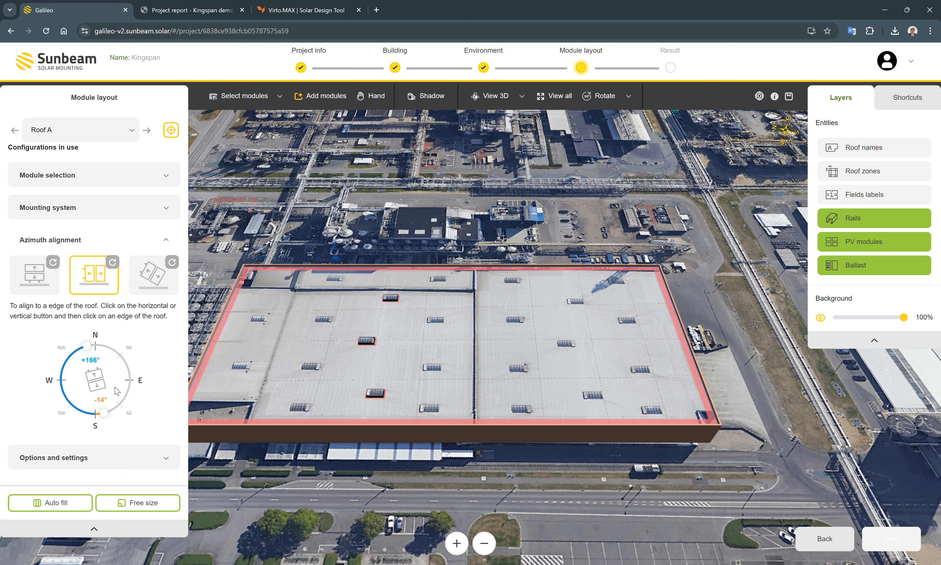
pyautogui.click(94, 285)
pyautogui.click(215, 324)
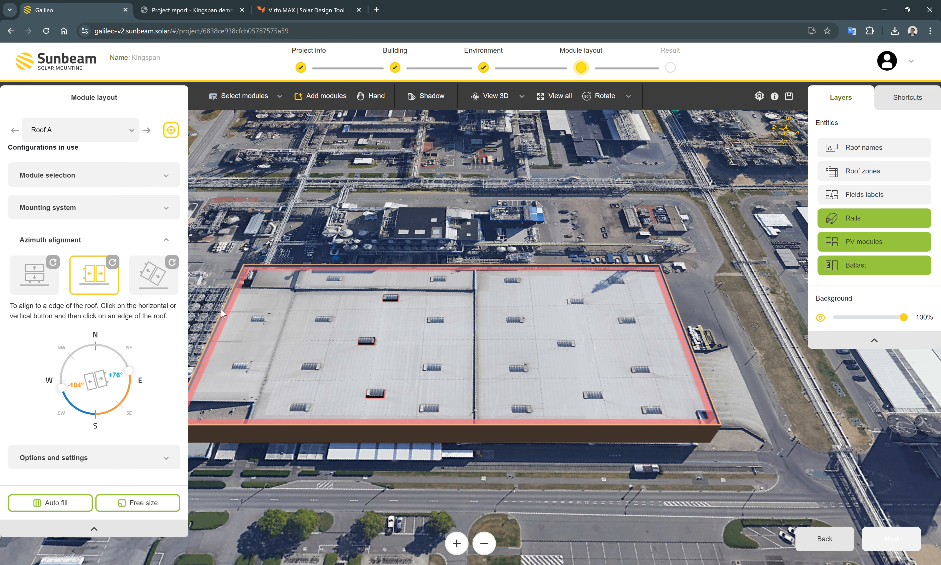
# Step: Display the thermal break settings and auto-fill Roof A with the selected modules
pyautogui.click(52, 504)
pyautogui.click(85, 467)
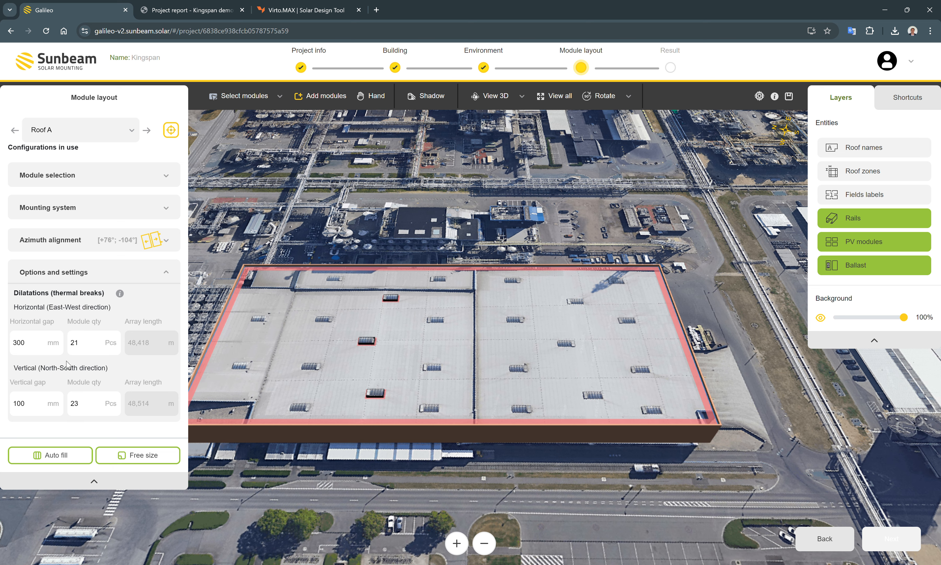
pyautogui.click(56, 455)
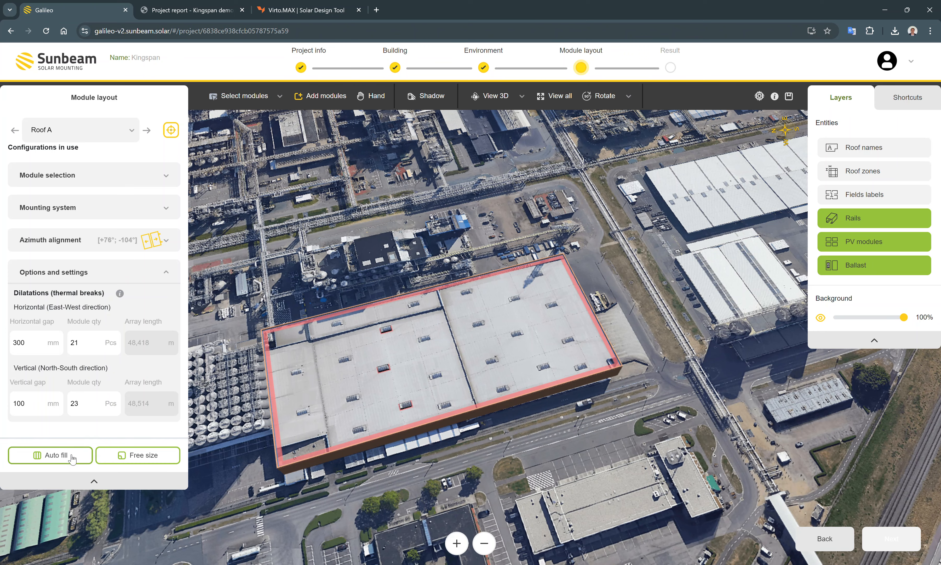
pyautogui.click(71, 455)
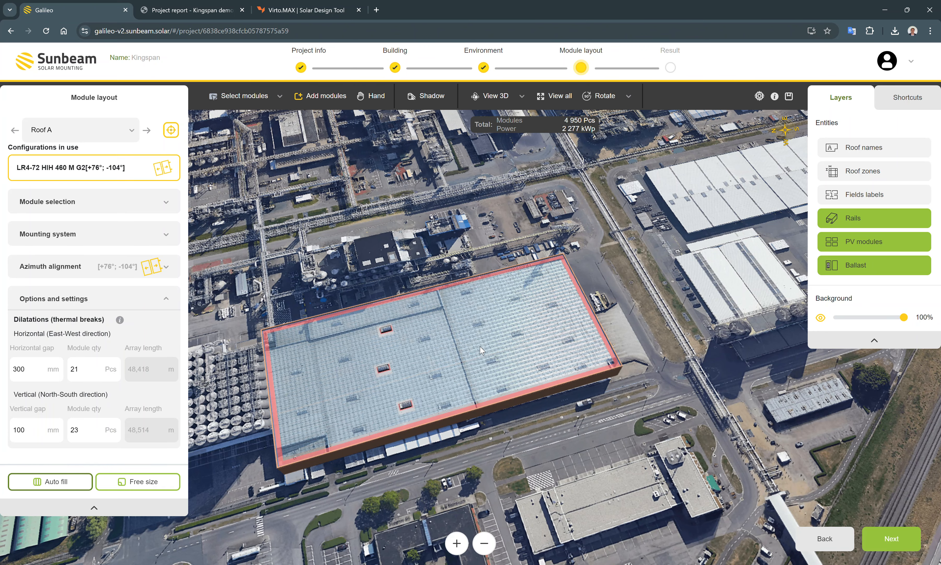
# Step: Examine the generated module layout up close, including the ballast numbers and the modules covering the skylights
pyautogui.scroll(3, 484, 360)
pyautogui.moveTo(484, 360); pyautogui.dragTo(527, 352)
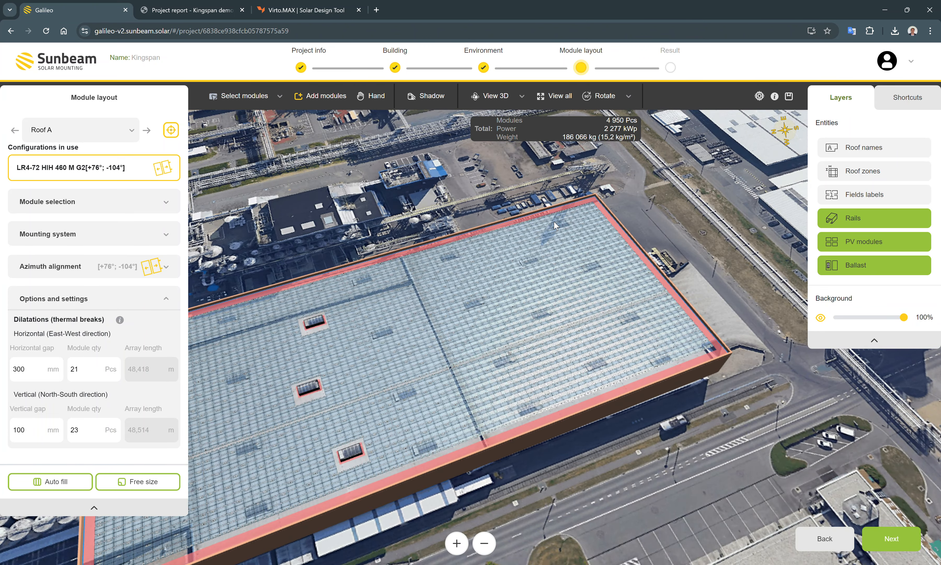
pyautogui.scroll(5, 556, 273)
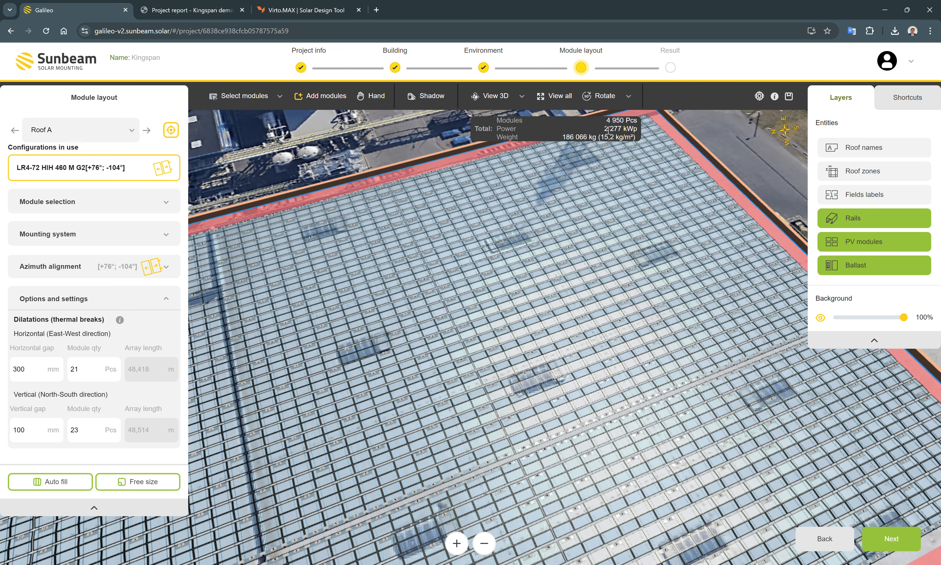
pyautogui.scroll(-5, 633, 217)
pyautogui.moveTo(630, 248); pyautogui.dragTo(604, 283)
pyautogui.scroll(10, 594, 344)
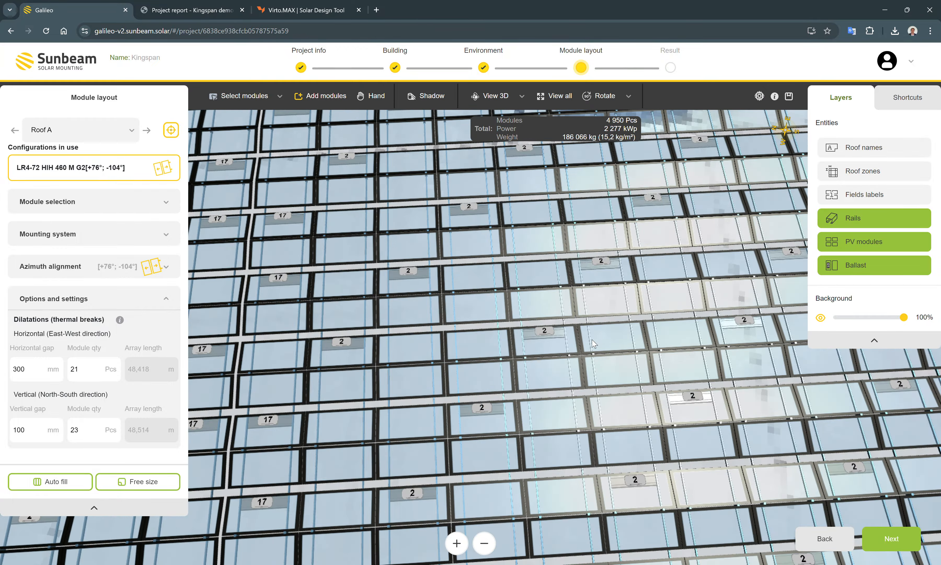
pyautogui.scroll(-6, 531, 342)
pyautogui.moveTo(550, 328); pyautogui.dragTo(424, 293)
pyautogui.scroll(8, 519, 312)
pyautogui.scroll(-6, 424, 292)
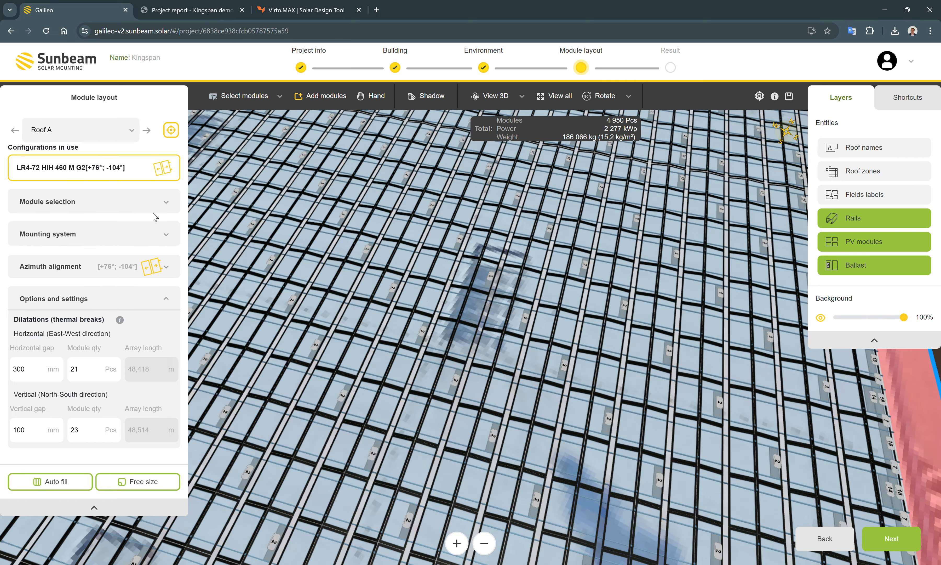
# Step: Select the individual modules covering the skylight near the roof end opposite the silos and delete them
pyautogui.click(280, 96)
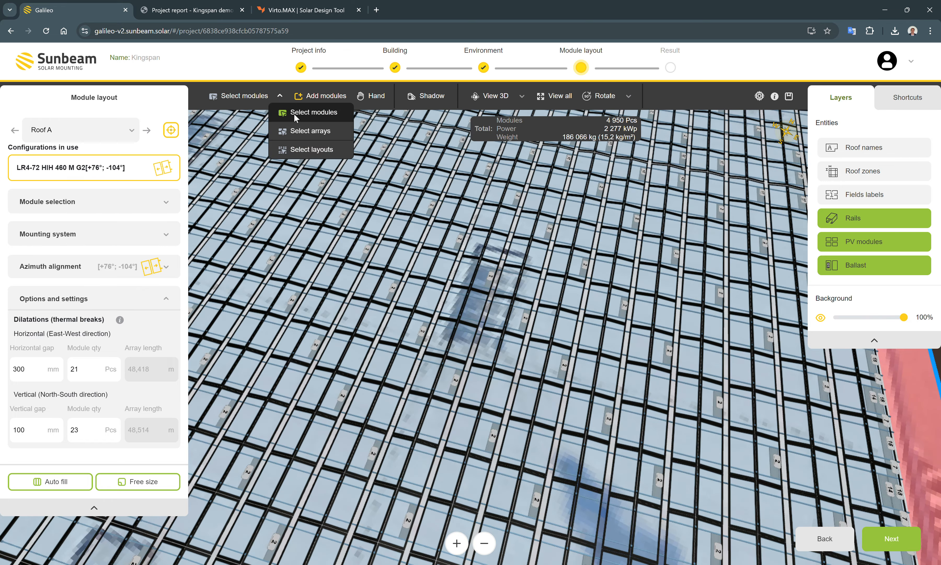
pyautogui.click(284, 112)
pyautogui.scroll(3, 508, 298)
pyautogui.moveTo(487, 394); pyautogui.dragTo(461, 228)
pyautogui.press('Delete')
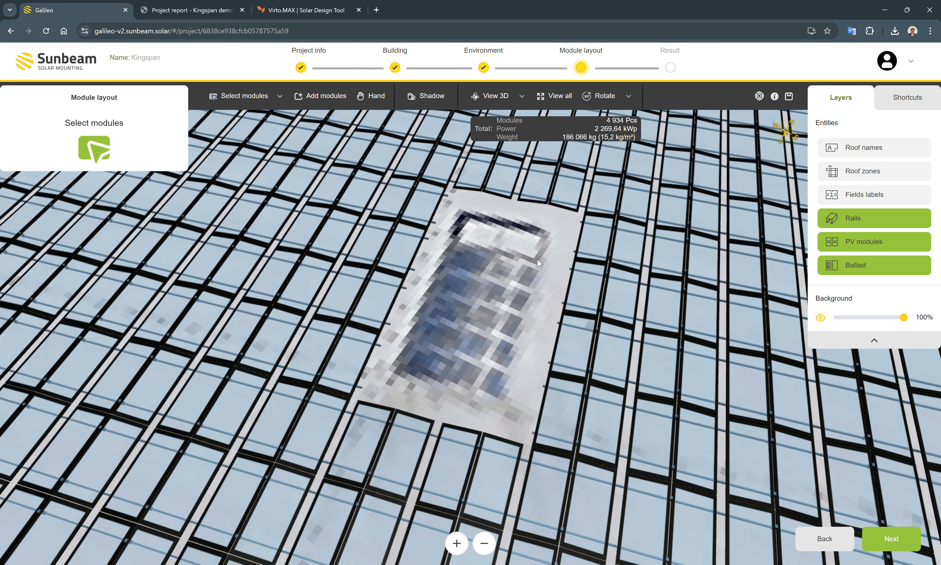
# Step: Examine the ballast and rails around the cleared skylight, hiding the PV modules for the inspection and displaying them again
pyautogui.scroll(5, 493, 268)
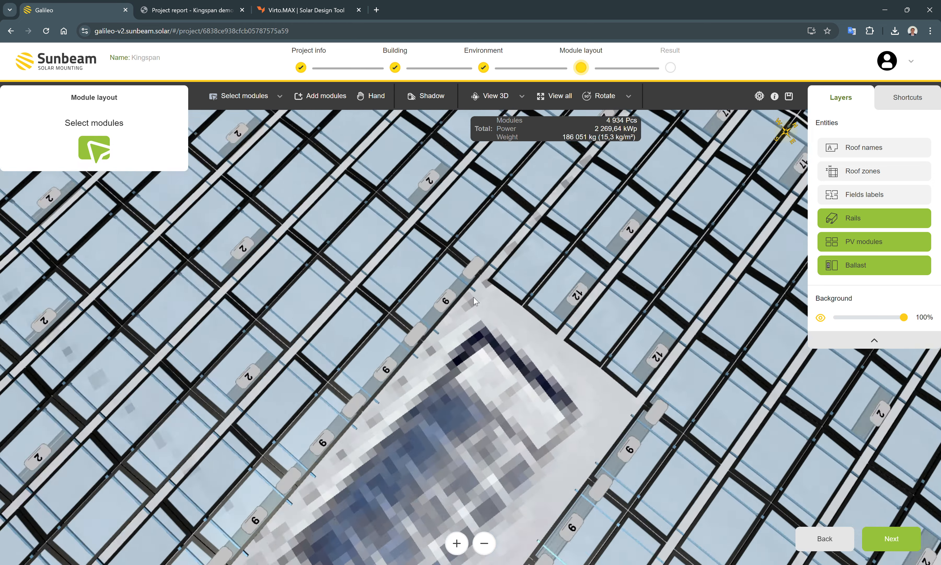
pyautogui.moveTo(474, 297); pyautogui.dragTo(429, 289)
pyautogui.scroll(3, 429, 289)
pyautogui.scroll(-5, 388, 206)
pyautogui.scroll(5, 512, 309)
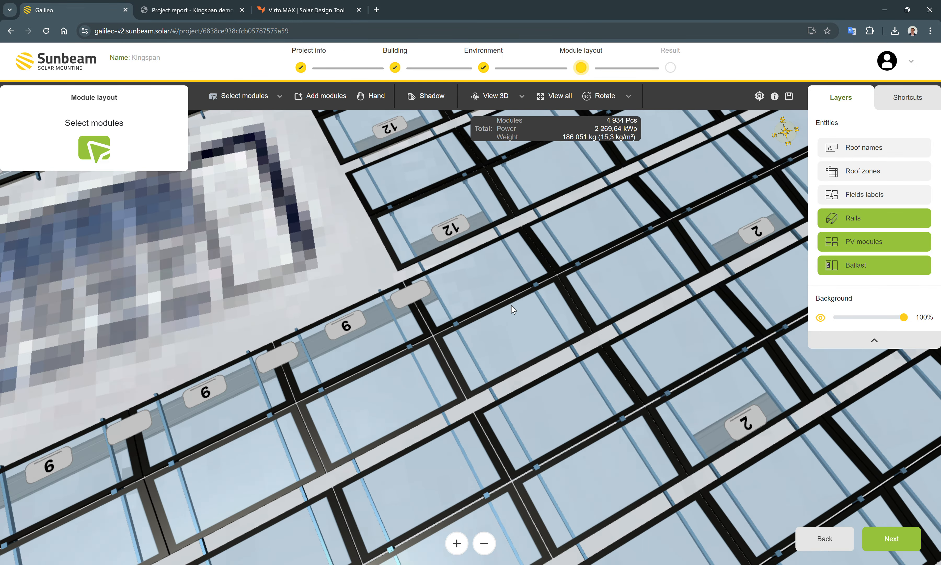
pyautogui.click(890, 247)
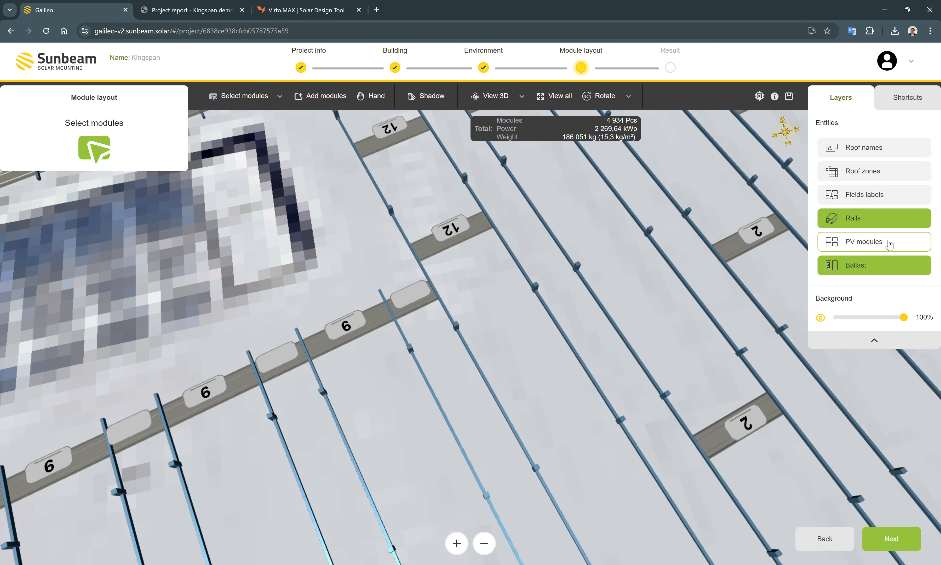
pyautogui.scroll(-5, 548, 307)
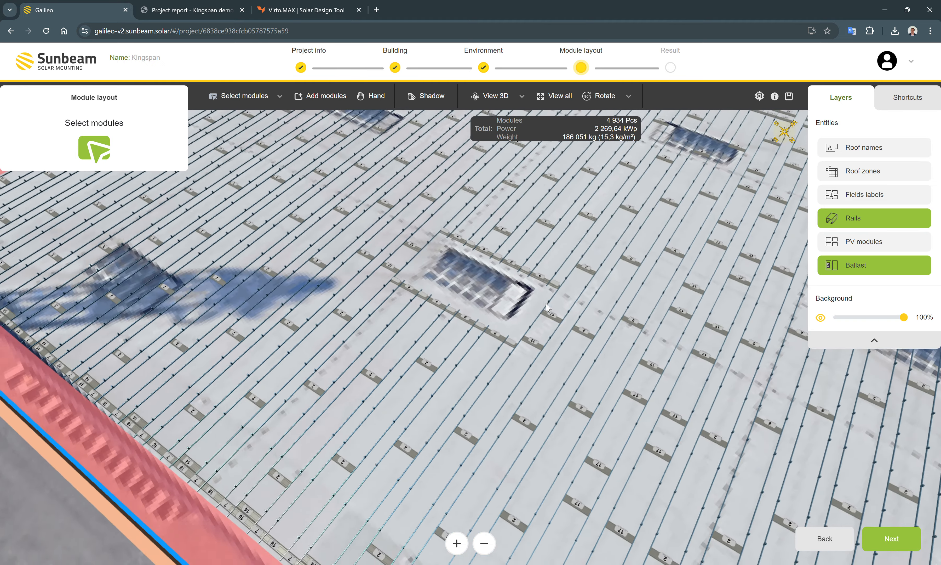
pyautogui.scroll(3, 576, 321)
pyautogui.click(885, 244)
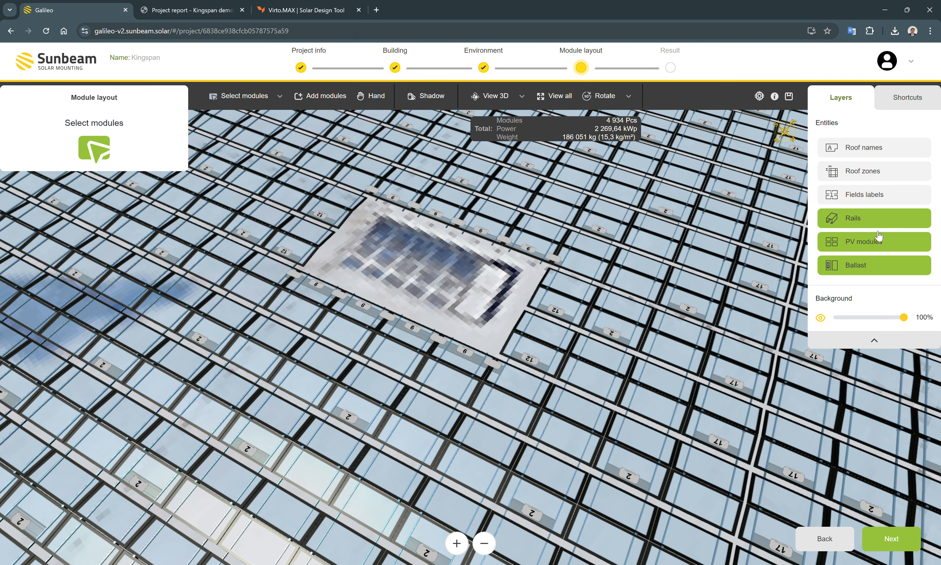
# Step: Hide the ballast, display the field labels, and view the array fields across the whole roof
pyautogui.click(880, 269)
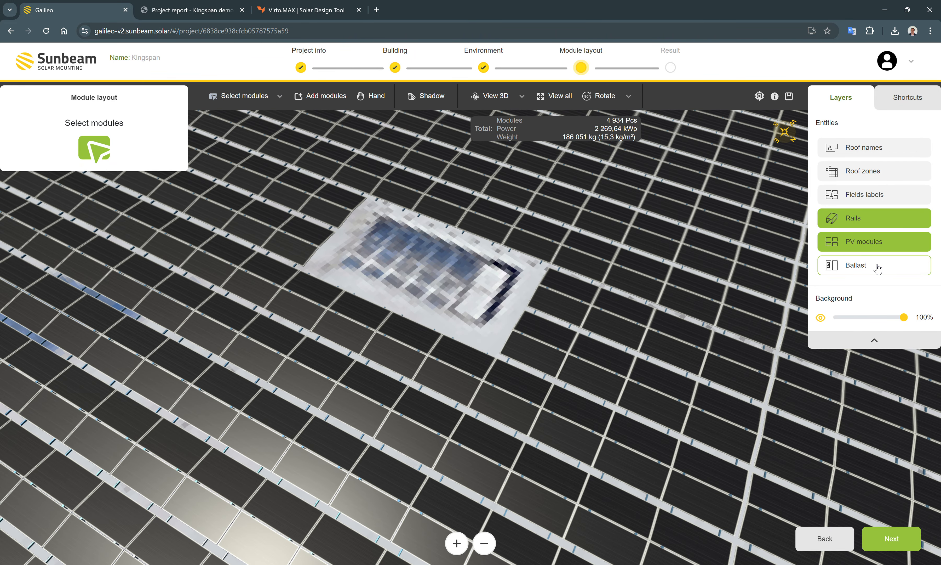
pyautogui.scroll(-5, 532, 355)
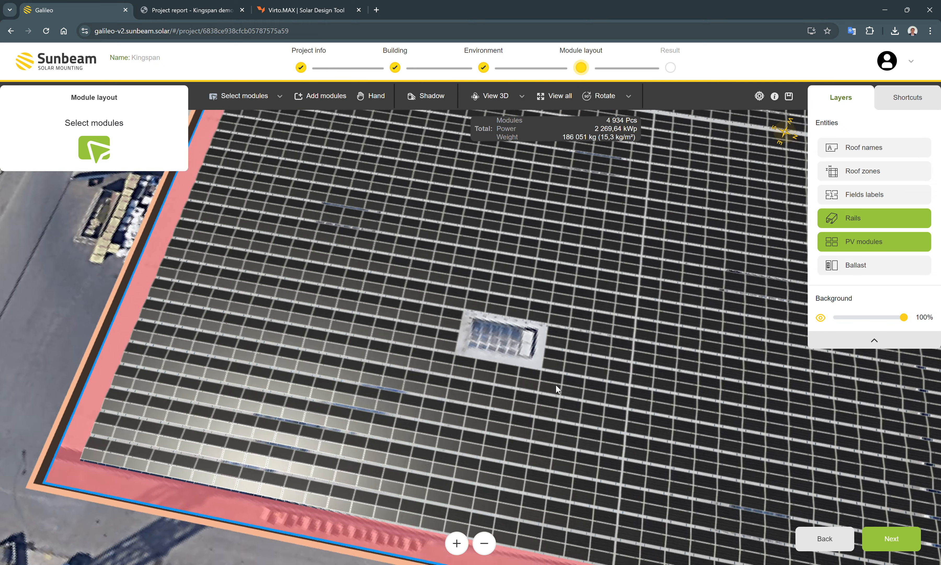
pyautogui.click(862, 194)
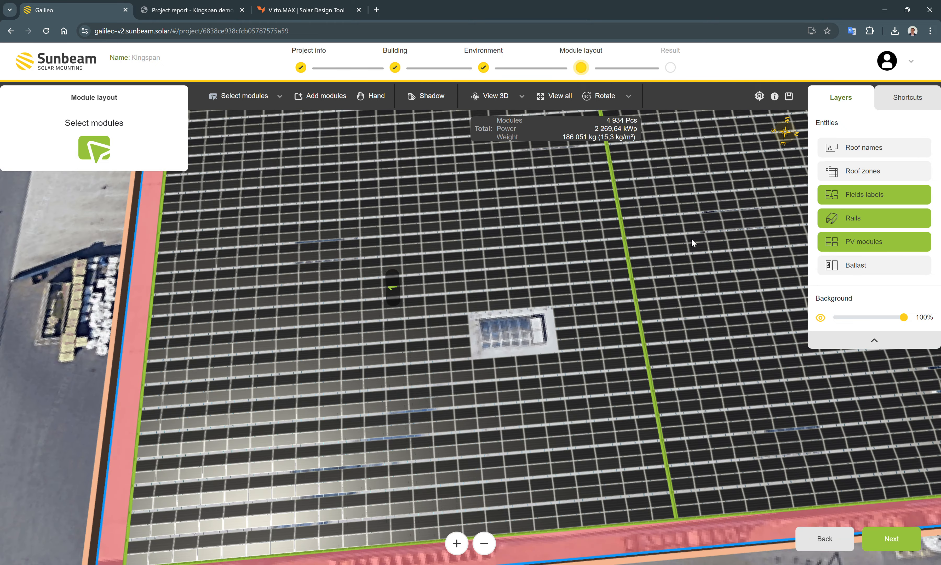
pyautogui.scroll(-5, 609, 276)
pyautogui.moveTo(609, 276); pyautogui.dragTo(496, 324)
pyautogui.moveTo(654, 314); pyautogui.dragTo(394, 247)
pyautogui.scroll(-3, 395, 247)
pyautogui.moveTo(508, 315); pyautogui.dragTo(492, 284)
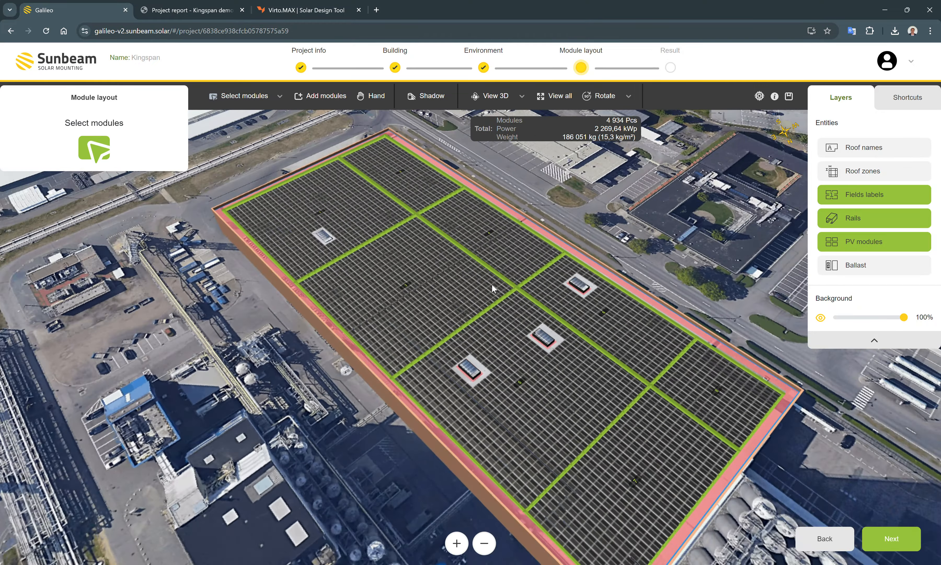
# Step: Switch the roof zones on and off again, and display the roof names
pyautogui.click(882, 172)
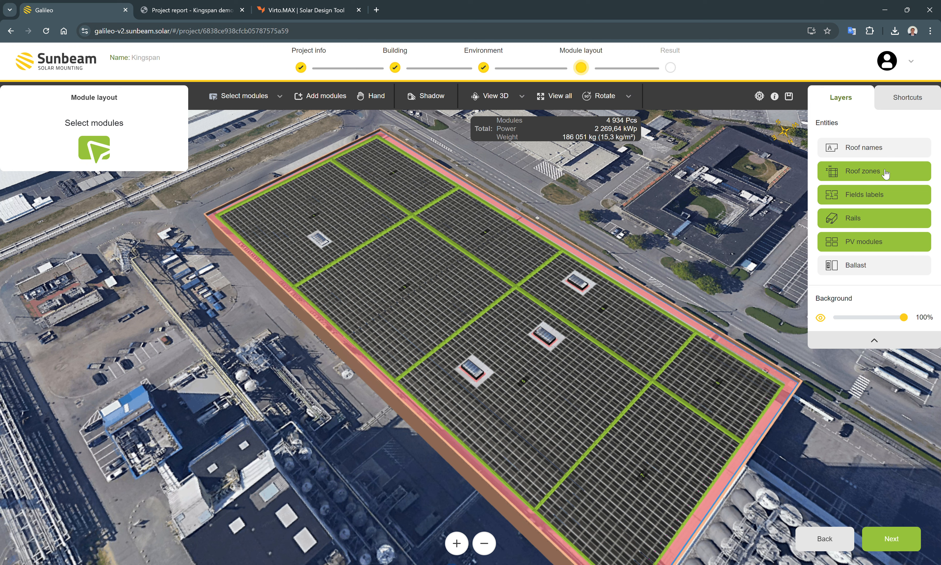
pyautogui.click(875, 177)
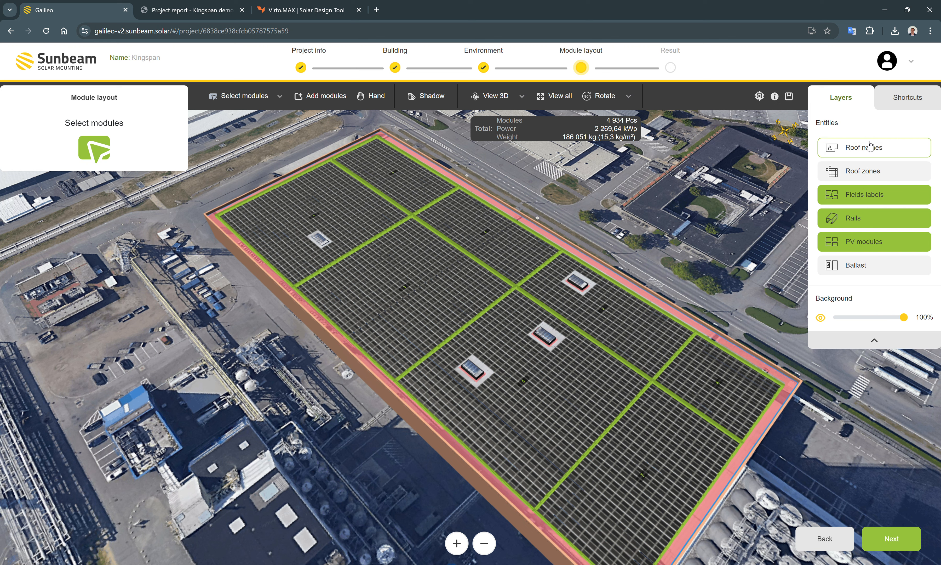
pyautogui.click(881, 158)
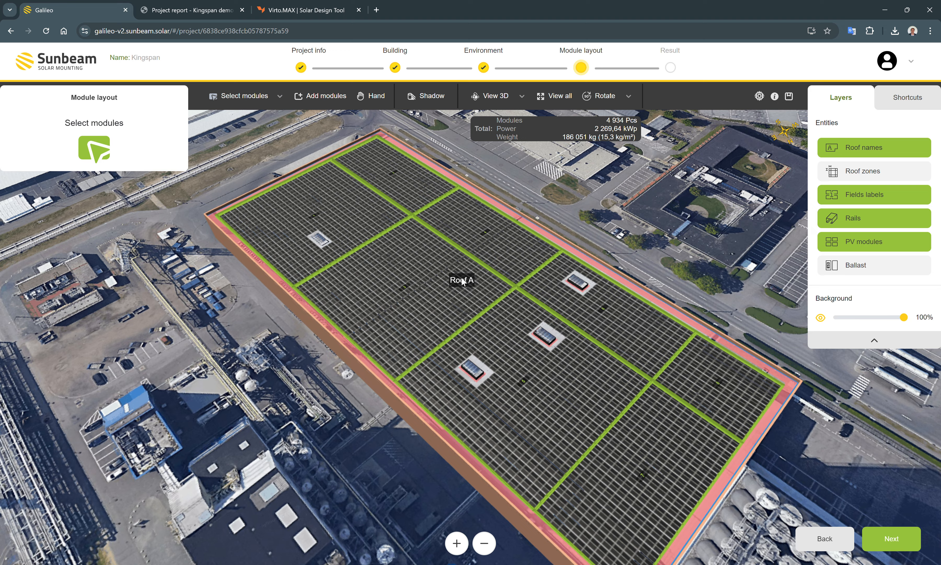
# Step: Locate the long white warehouse beyond the existing solar roof and return to the building stage for adding a roof
pyautogui.scroll(-6, 441, 286)
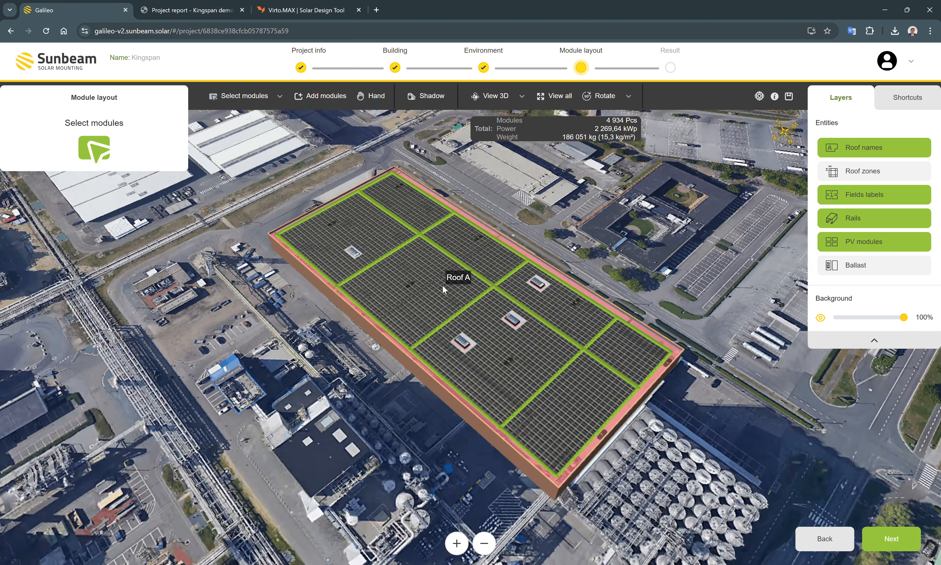
pyautogui.moveTo(444, 289); pyautogui.dragTo(488, 504)
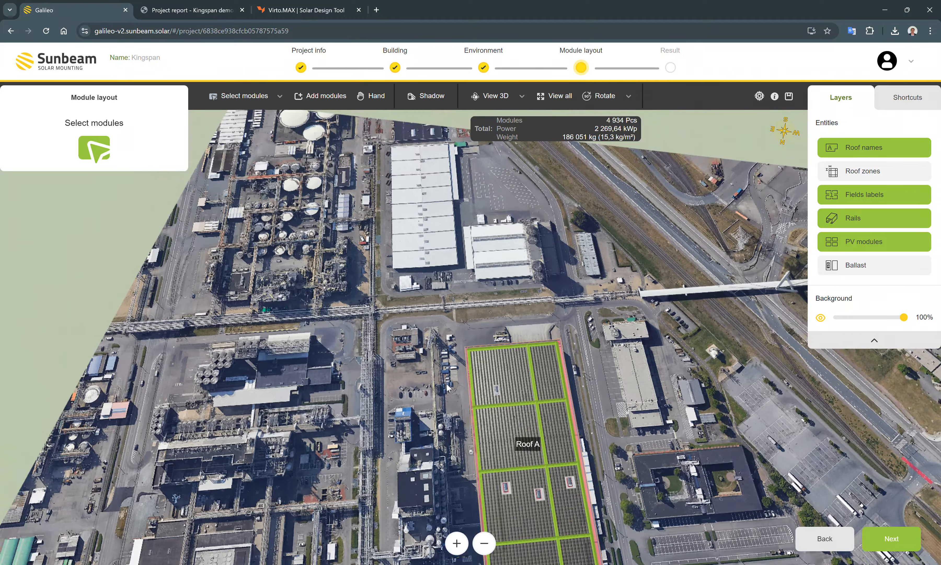
pyautogui.scroll(4, 414, 263)
pyautogui.moveTo(407, 257); pyautogui.dragTo(351, 380)
pyautogui.scroll(3, 382, 221)
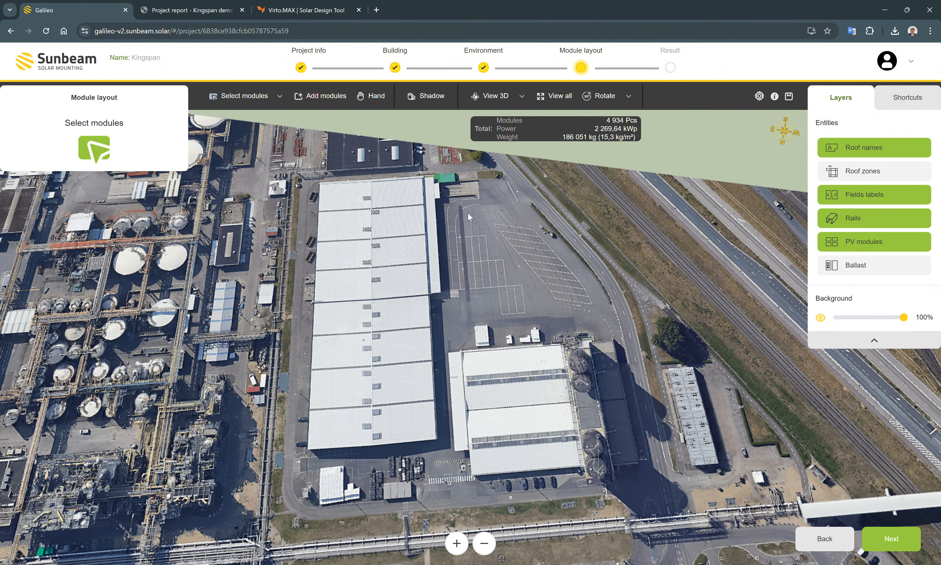
pyautogui.click(395, 68)
pyautogui.click(36, 100)
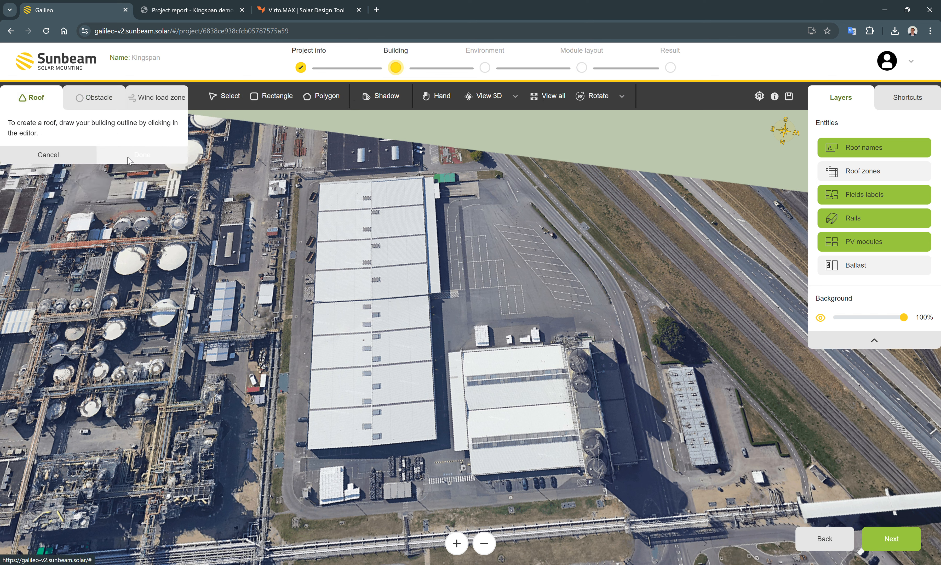
# Step: Draw a rectangular roof outline about 151 by 59 m over the long white warehouse, finishing it in the building's plan view
pyautogui.click(273, 98)
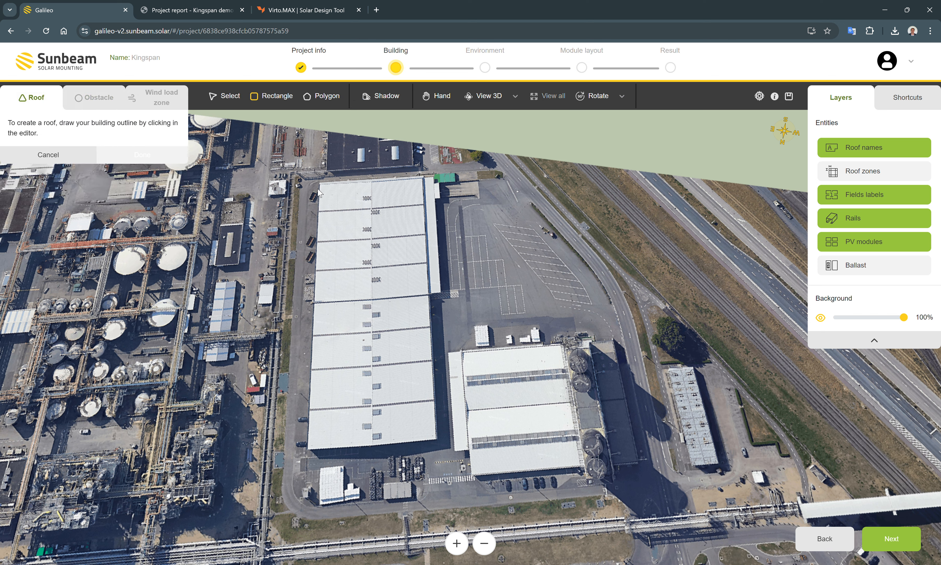
pyautogui.click(319, 186)
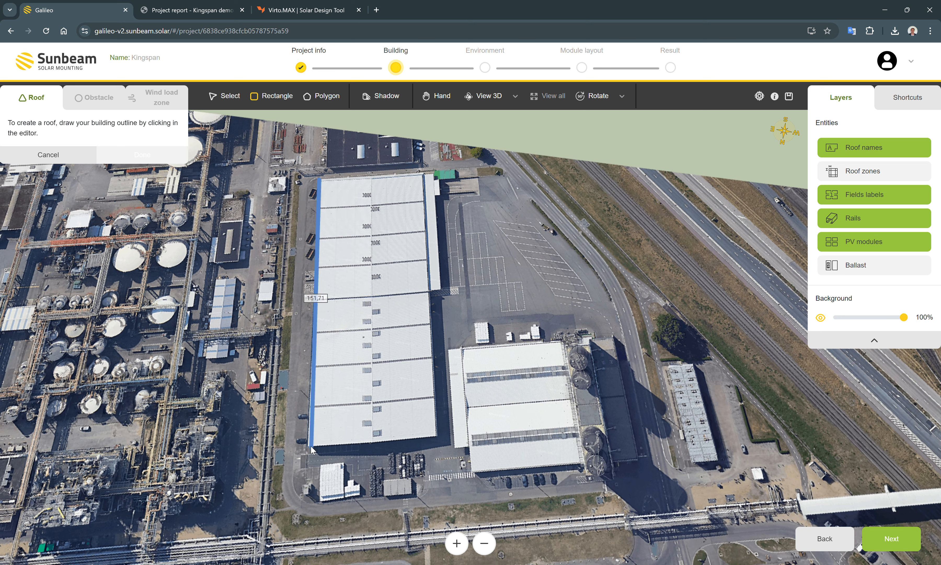
pyautogui.scroll(-1, 314, 416)
pyautogui.press('v')
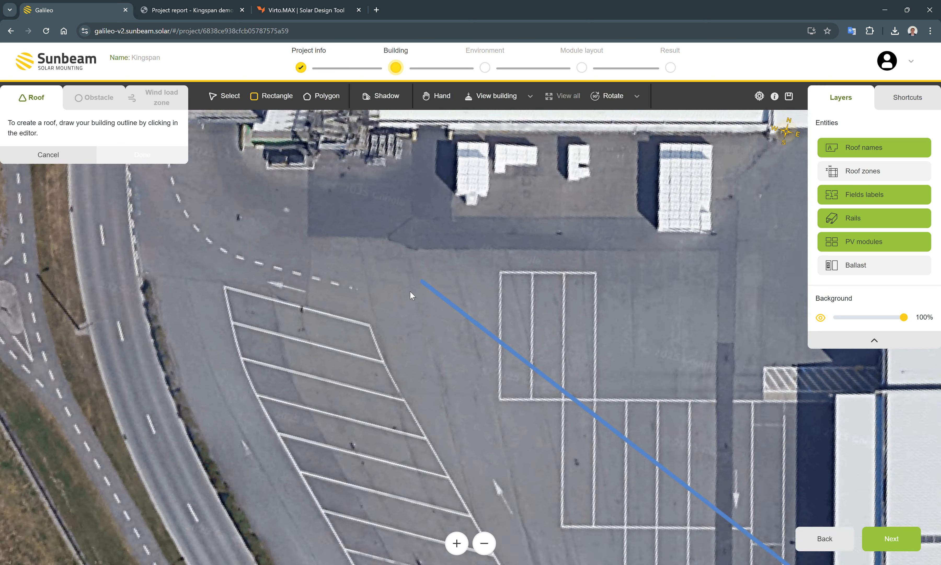
pyautogui.scroll(-3, 404, 294)
pyautogui.scroll(-5, 405, 298)
pyautogui.scroll(2, 524, 368)
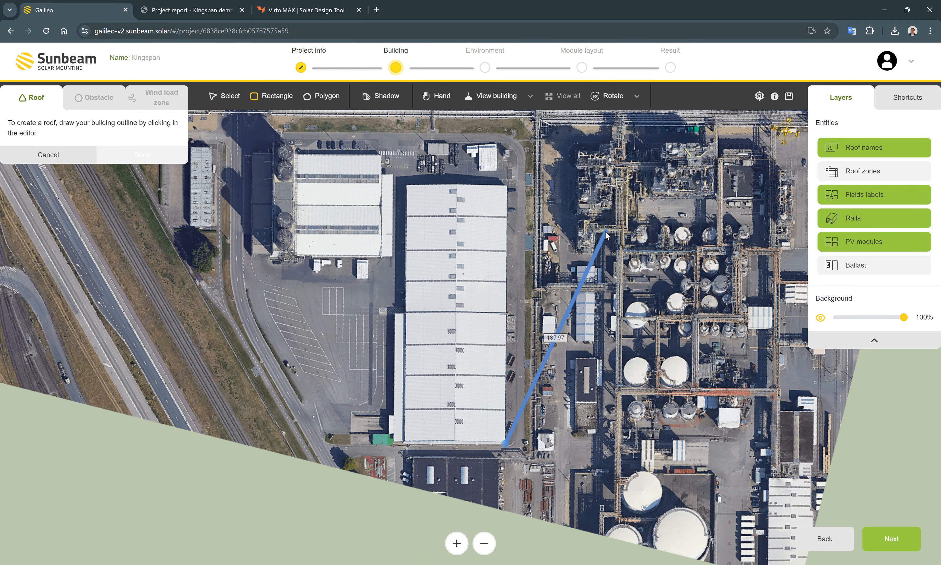
pyautogui.scroll(-2, 506, 218)
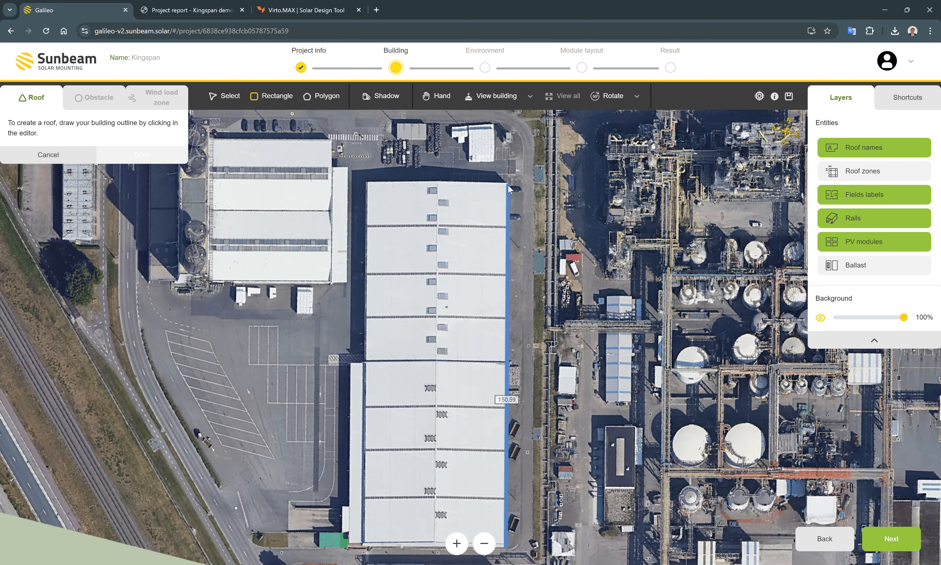
pyautogui.scroll(-1, 506, 217)
pyautogui.scroll(4, 508, 214)
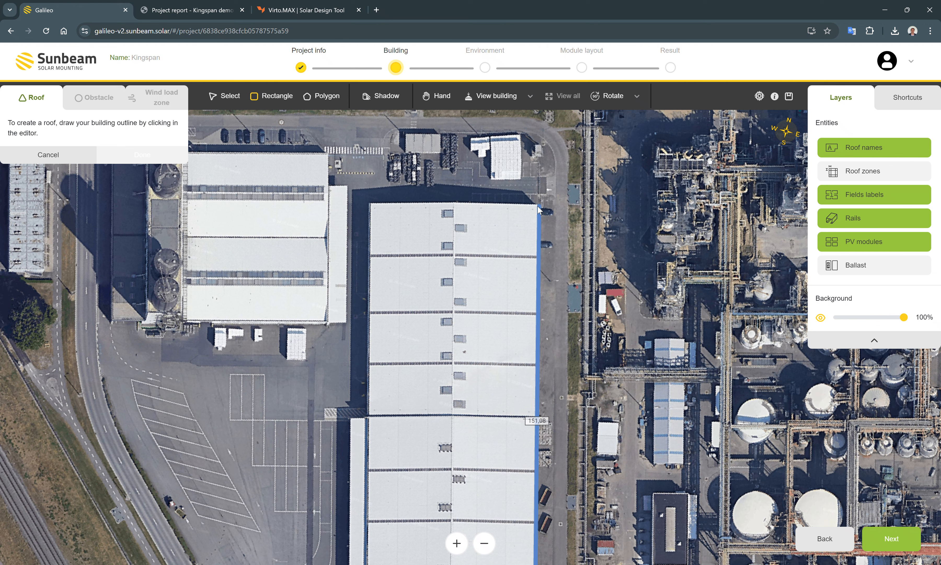
pyautogui.click(538, 208)
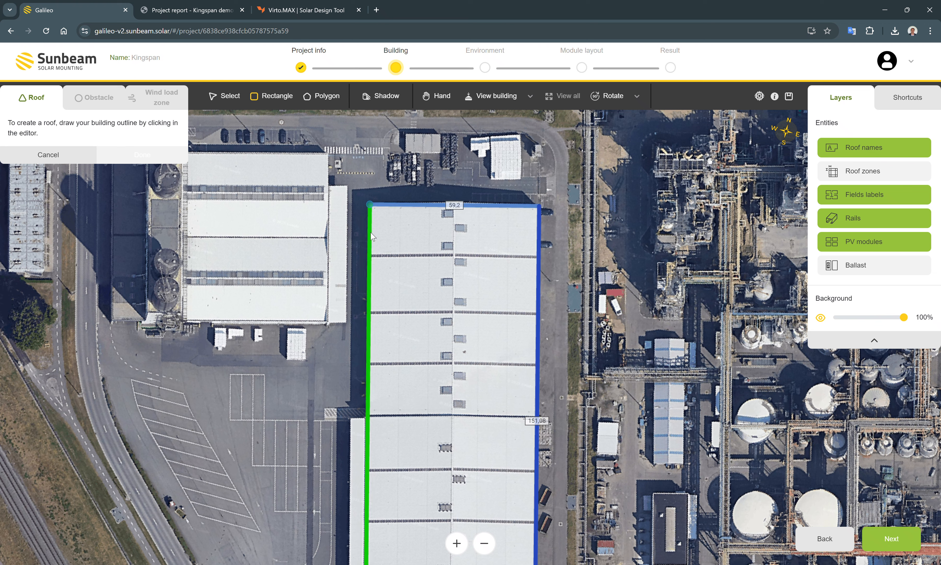
pyautogui.click(372, 236)
pyautogui.scroll(3, 138, 204)
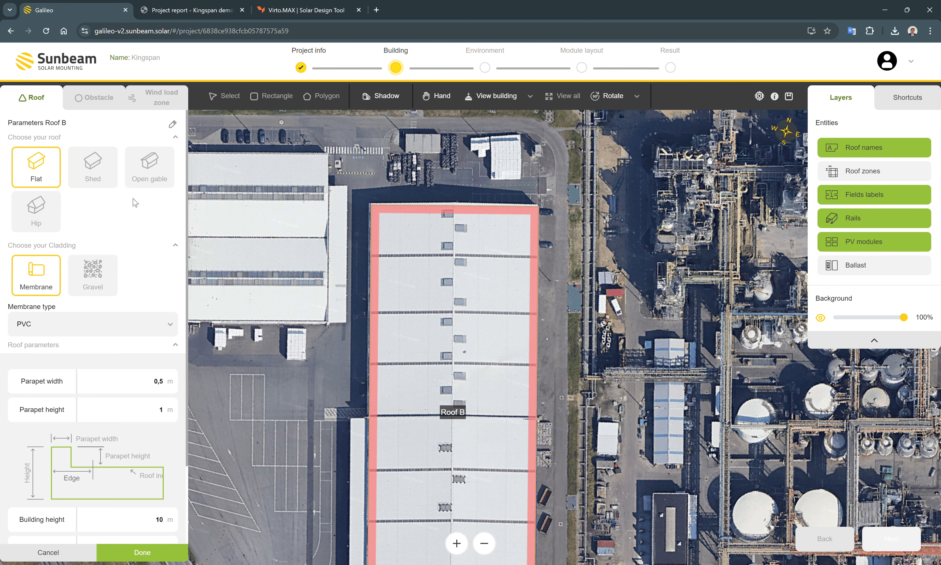
# Step: Make the new roof an open gable with steeldeck cladding, 250 mm crown pitch and 0,63 steel thickness
pyautogui.click(149, 167)
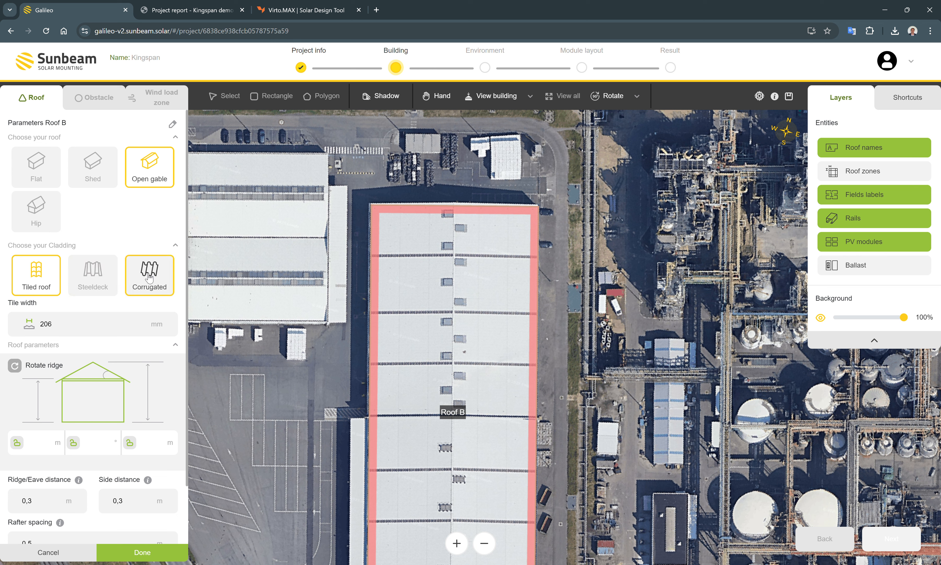
pyautogui.click(92, 271)
pyautogui.click(73, 363)
pyautogui.write('250')
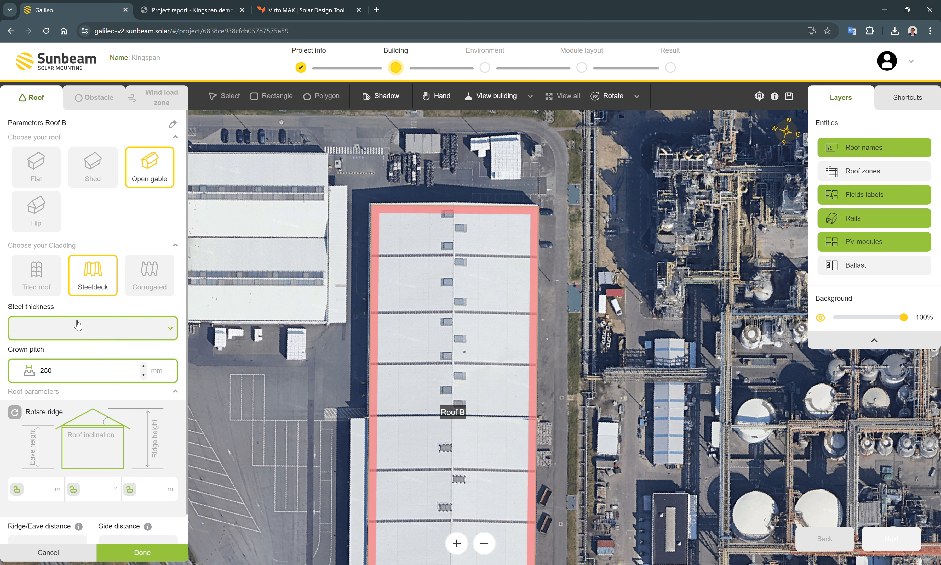
pyautogui.click(76, 327)
pyautogui.click(147, 364)
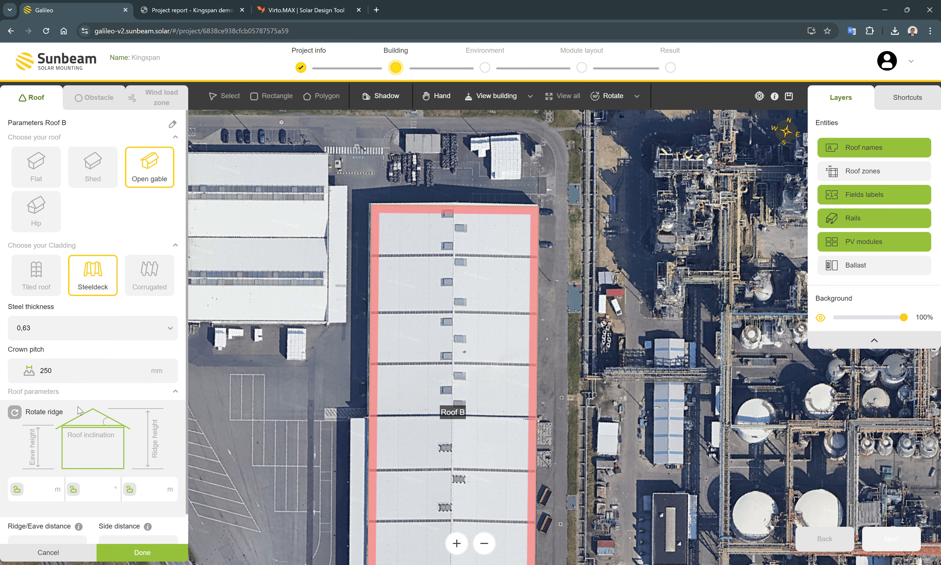
# Step: Set the gable roof's eave height to 6 m and its inclination to 15°
pyautogui.scroll(-1, 136, 418)
pyautogui.click(16, 460)
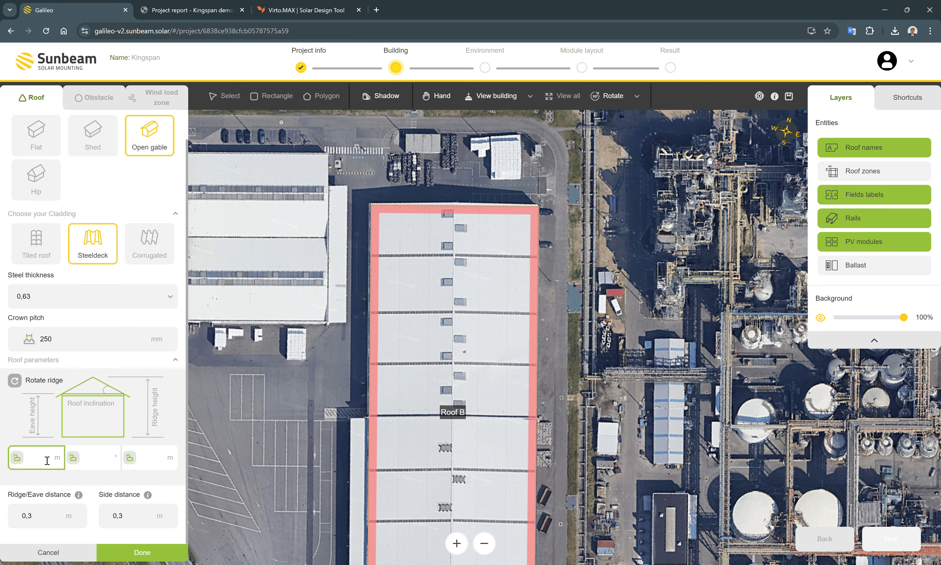
pyautogui.write('6')
pyautogui.click(98, 457)
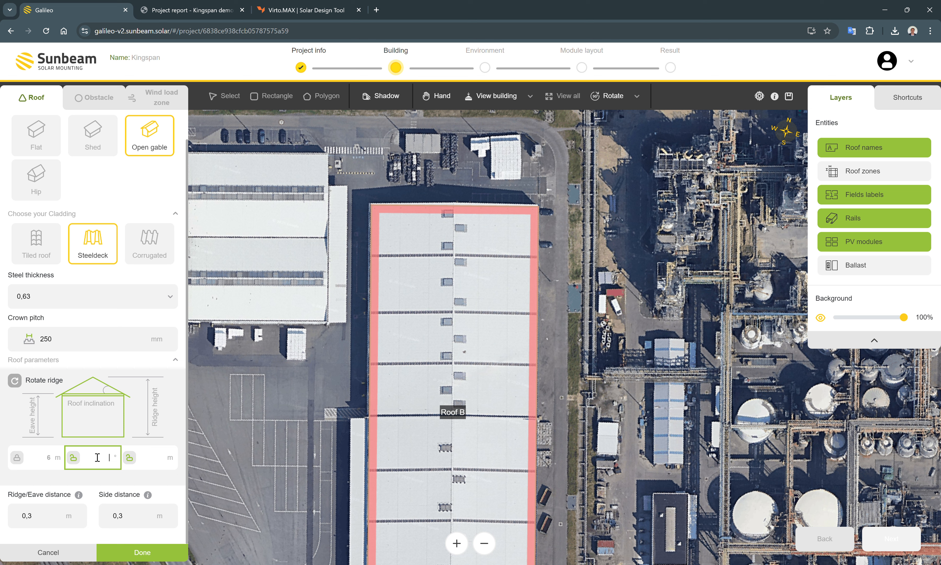
pyautogui.write('15')
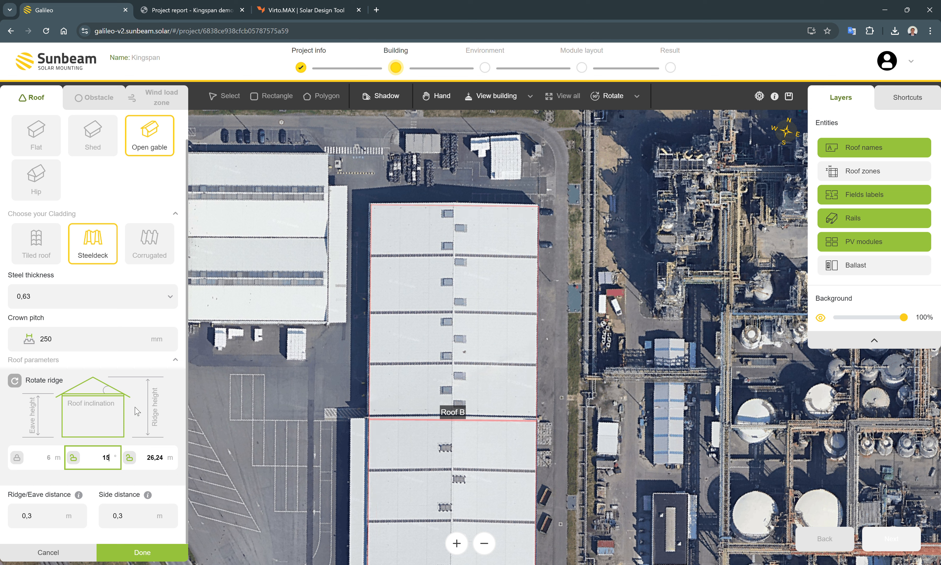
pyautogui.click(143, 464)
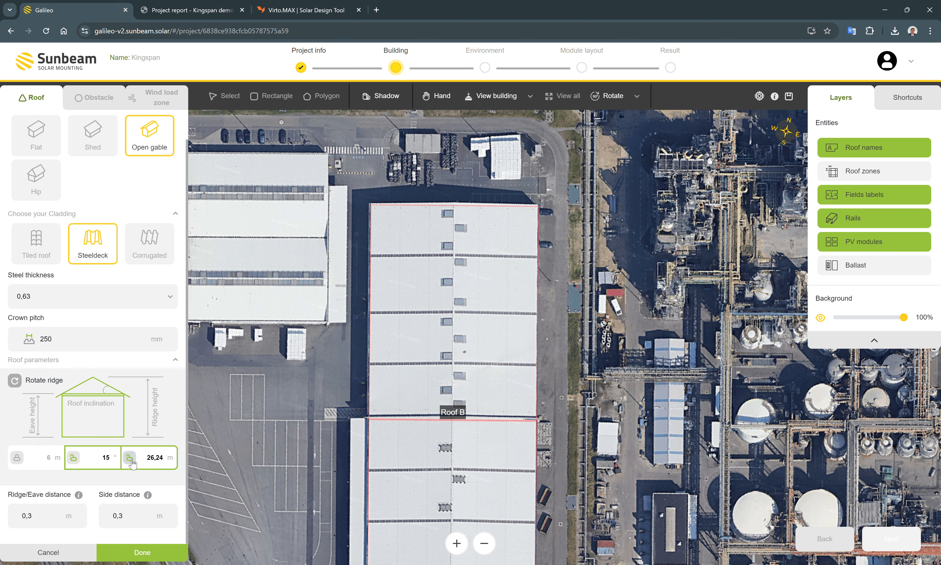
# Step: Rotate the ridge to run along the length of the warehouse and accept the roof parameters
pyautogui.scroll(-1, 273, 409)
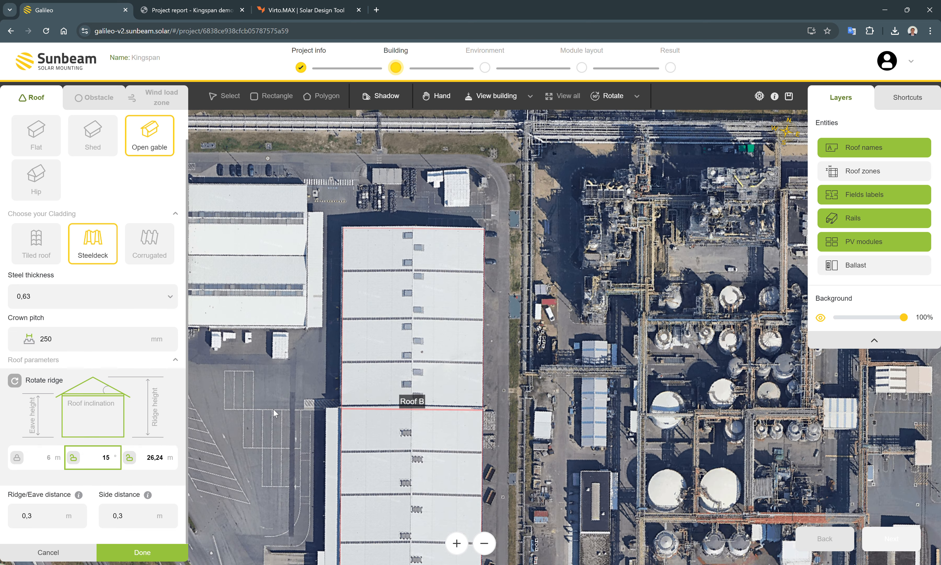
pyautogui.scroll(-1, 273, 409)
pyautogui.scroll(2, 255, 442)
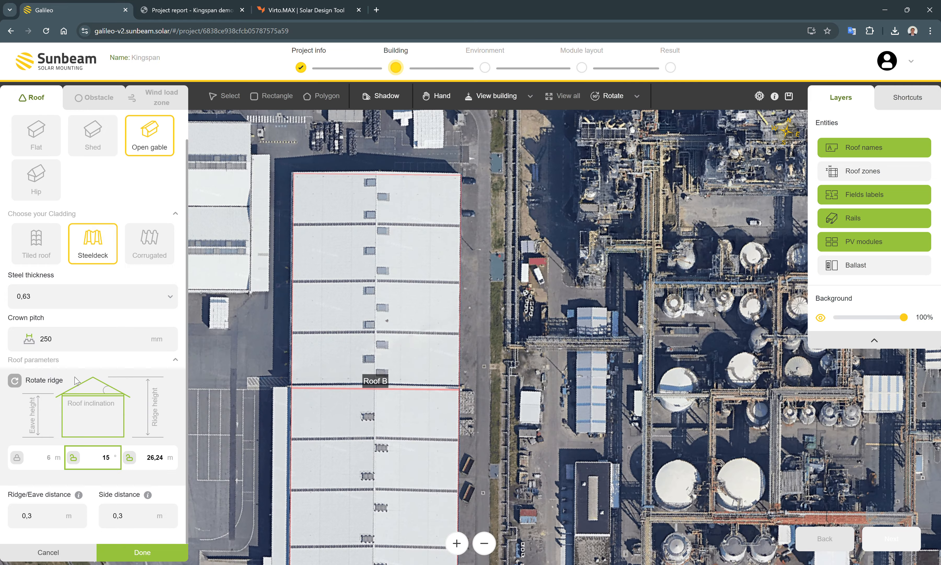
pyautogui.click(14, 380)
pyautogui.scroll(3, 377, 248)
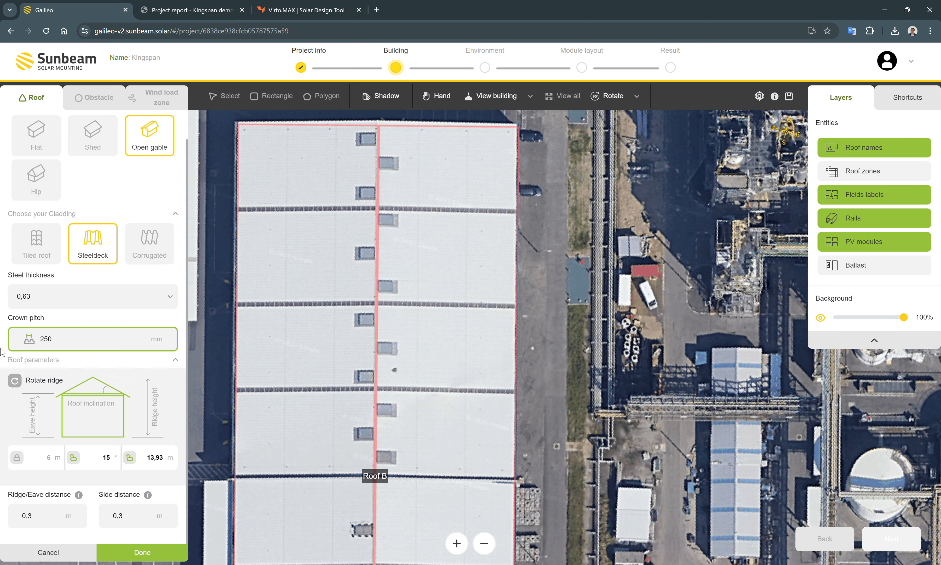
pyautogui.click(14, 381)
pyautogui.click(14, 380)
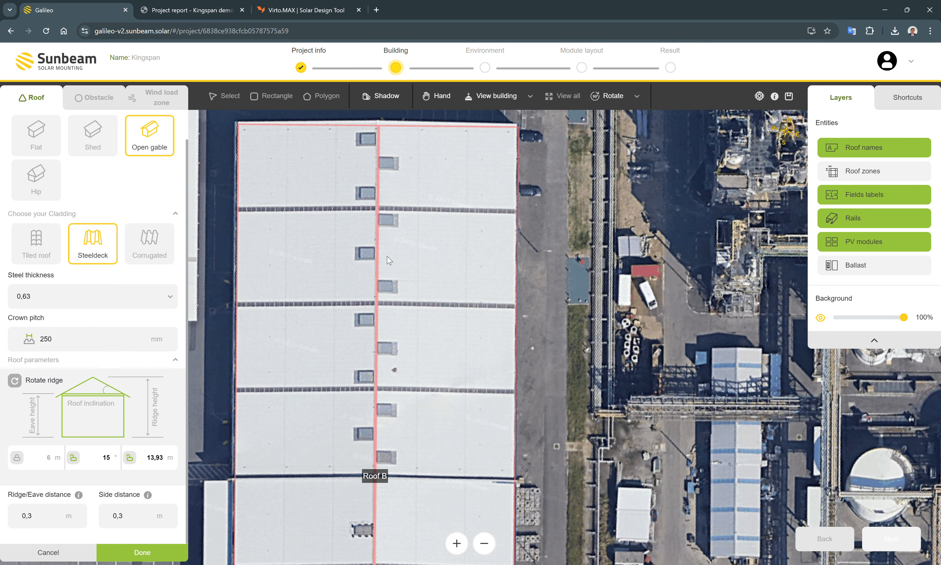
pyautogui.scroll(-2, 301, 398)
pyautogui.click(148, 553)
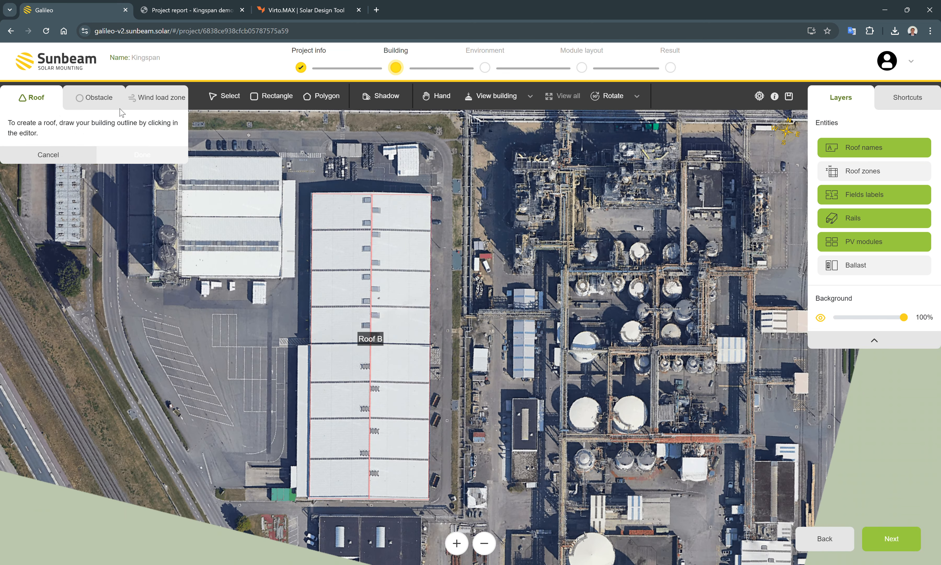
# Step: Add a line obstacle about 29.8 m long over the northernmost dark strip on the east roof slope, keeping a 1 m offset zone
pyautogui.scroll(2, 458, 356)
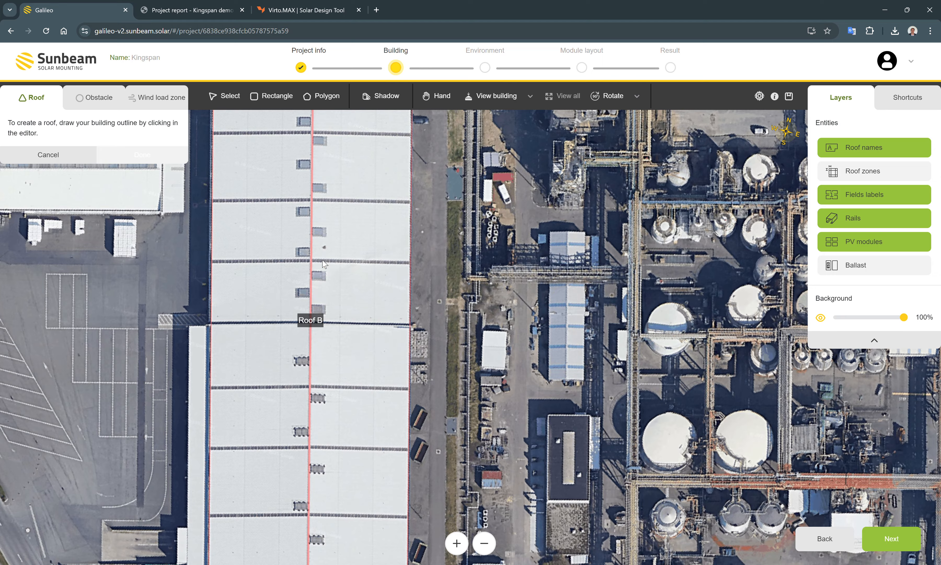
pyautogui.scroll(3, 341, 130)
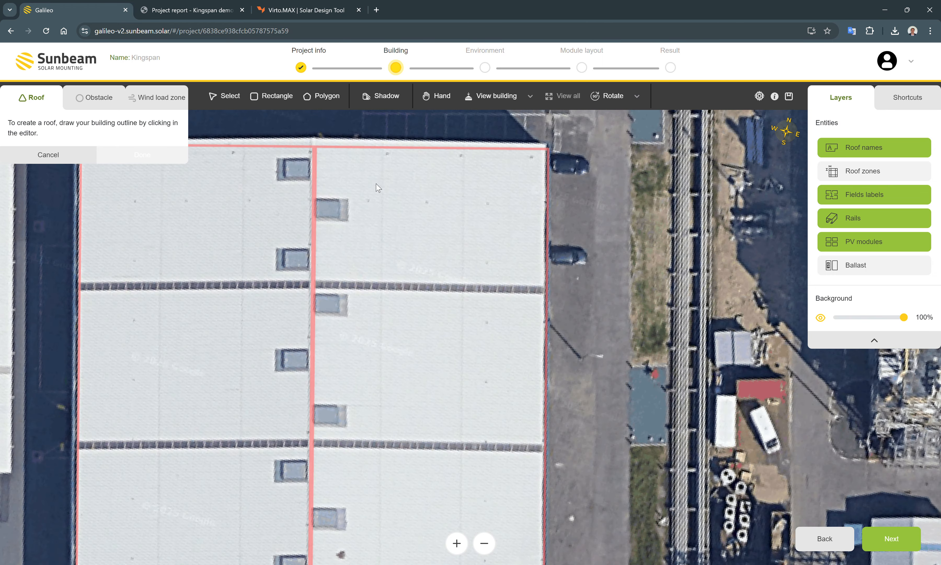
pyautogui.click(114, 98)
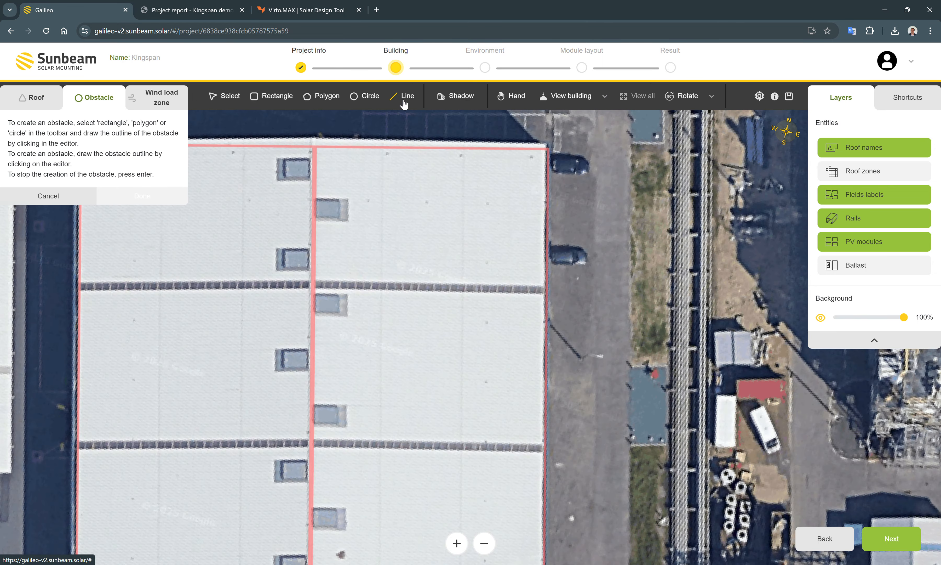
pyautogui.scroll(3, 306, 295)
pyautogui.scroll(-2, 340, 291)
pyautogui.scroll(2, 345, 287)
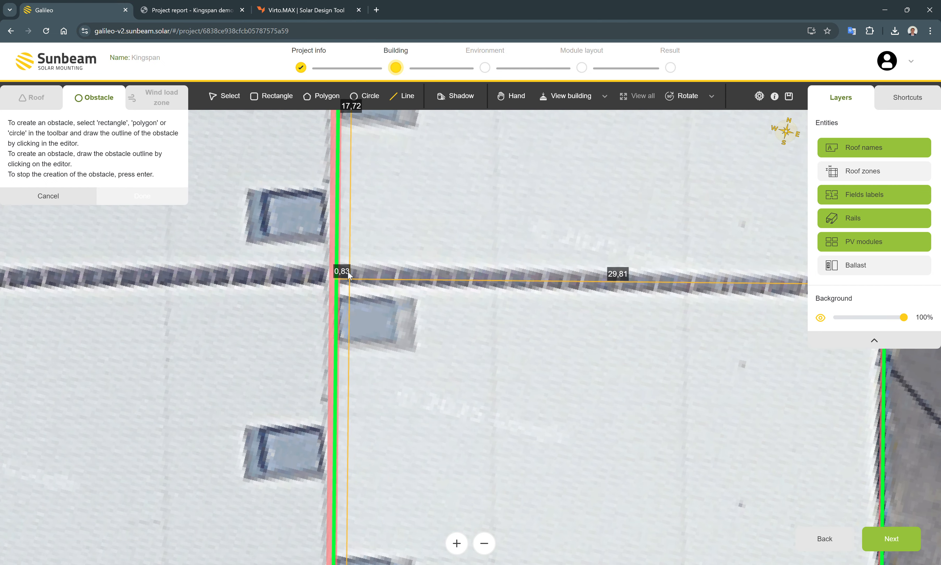
pyautogui.scroll(2, 347, 285)
pyautogui.click(334, 262)
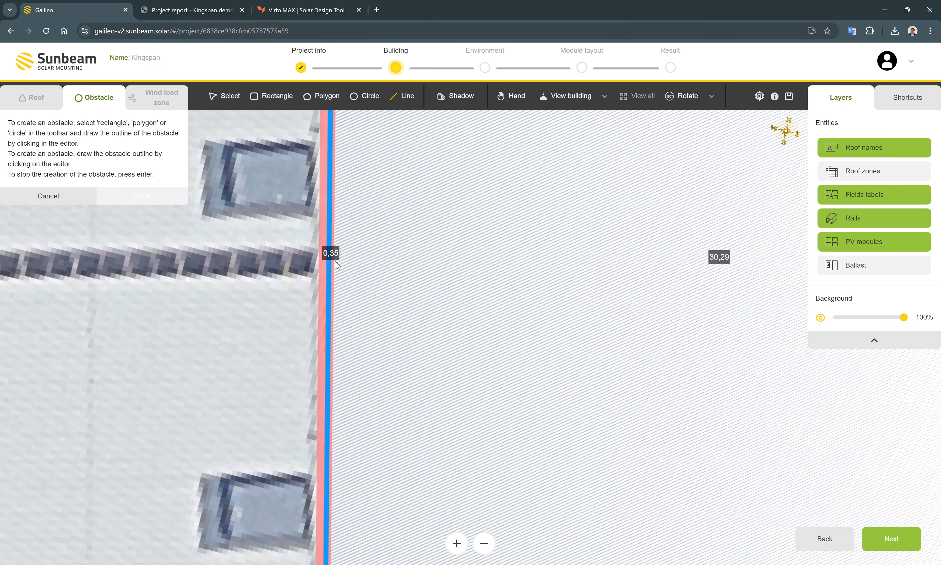
pyautogui.scroll(-4, 344, 261)
pyautogui.scroll(2, 726, 266)
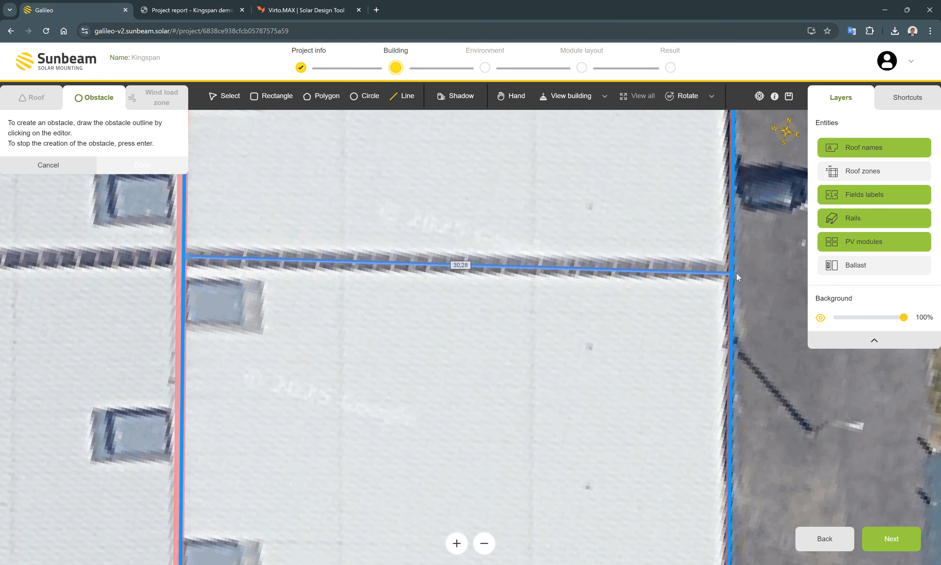
pyautogui.scroll(1, 726, 272)
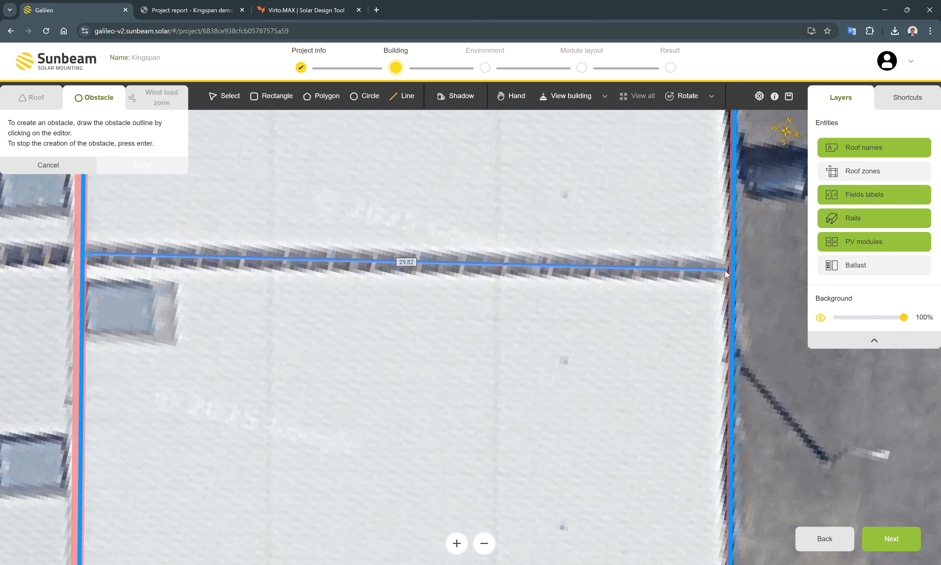
pyautogui.click(725, 270)
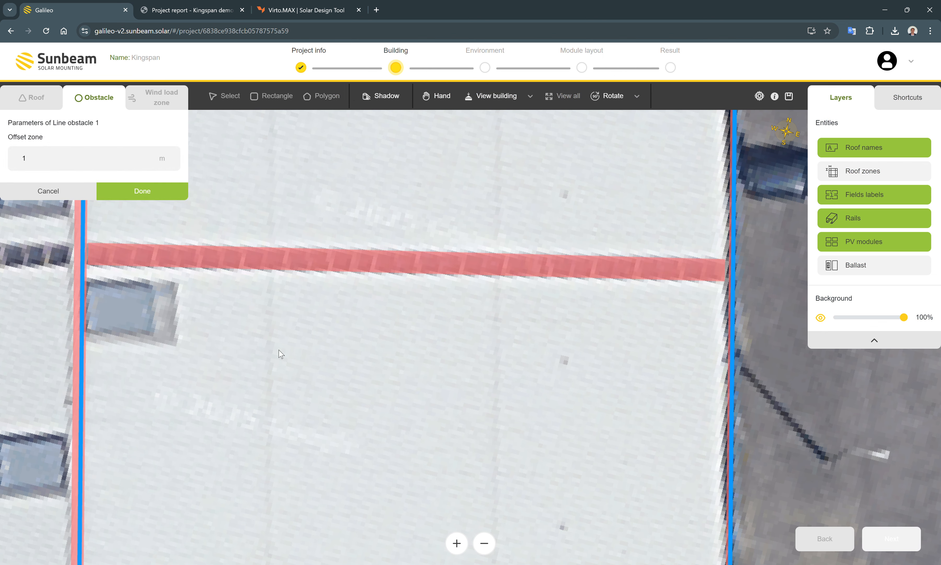
pyautogui.click(142, 191)
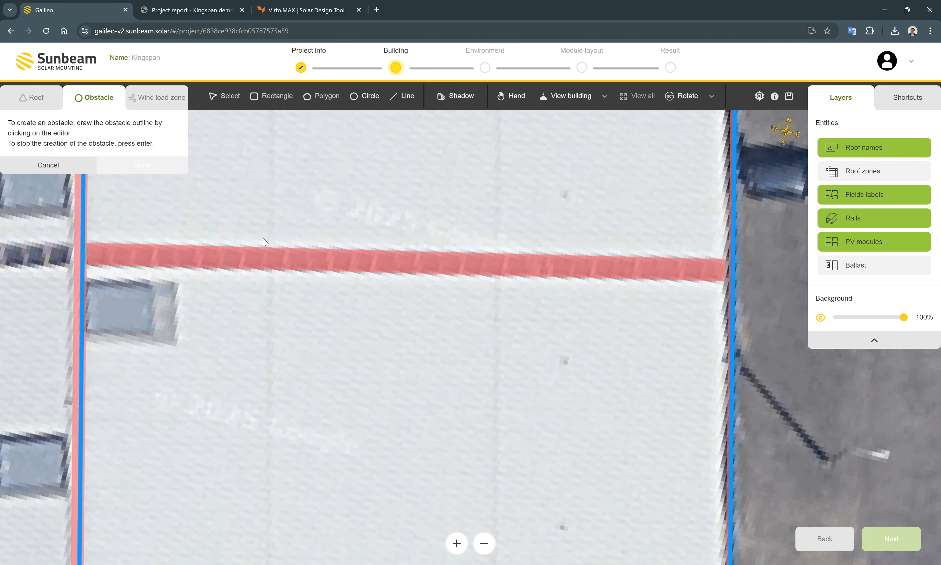
# Step: Leave the building stage and proceed to the environment characteristics
pyautogui.scroll(-3, 402, 322)
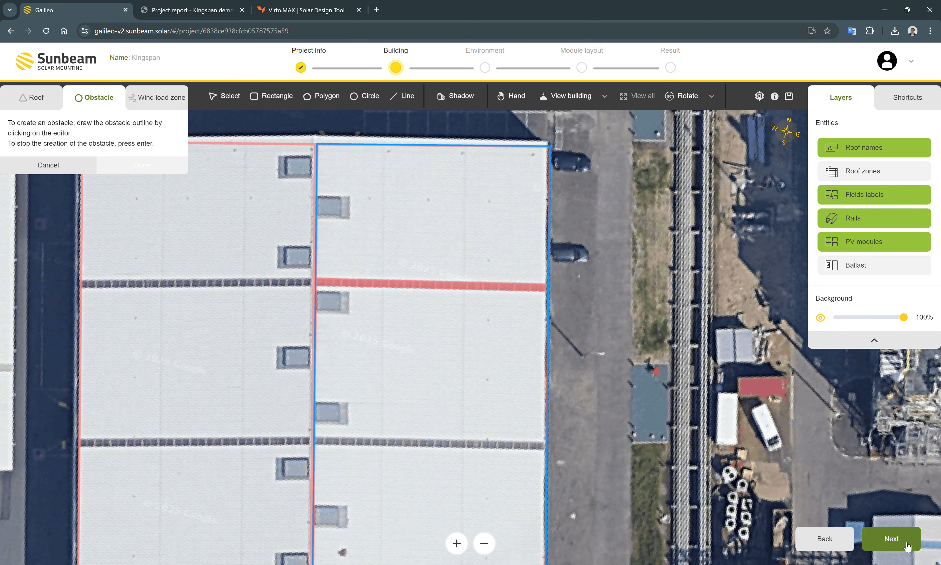
pyautogui.click(878, 541)
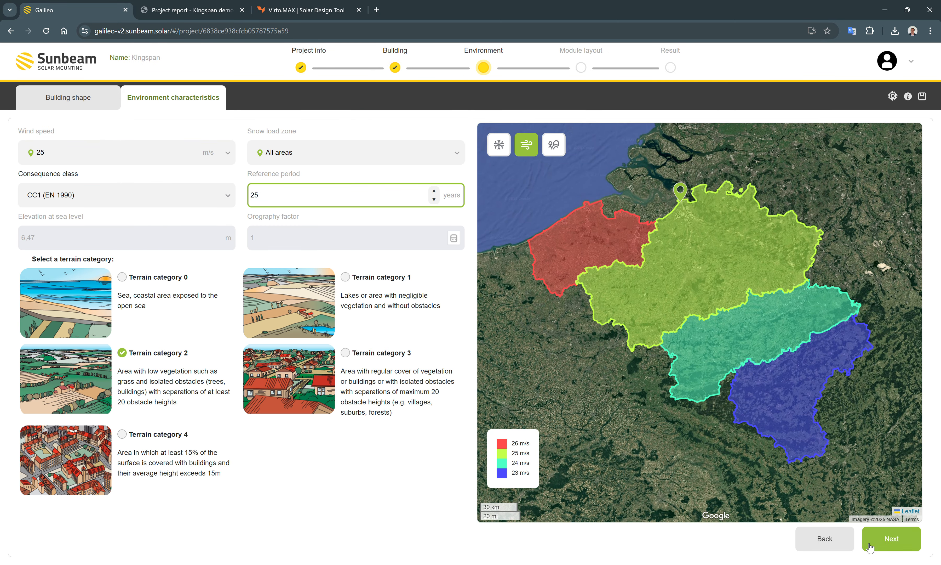
# Step: Proceed with the environment characteristics and standard building shape to the module layout, and choose Roof B_1 for layout
pyautogui.click(870, 549)
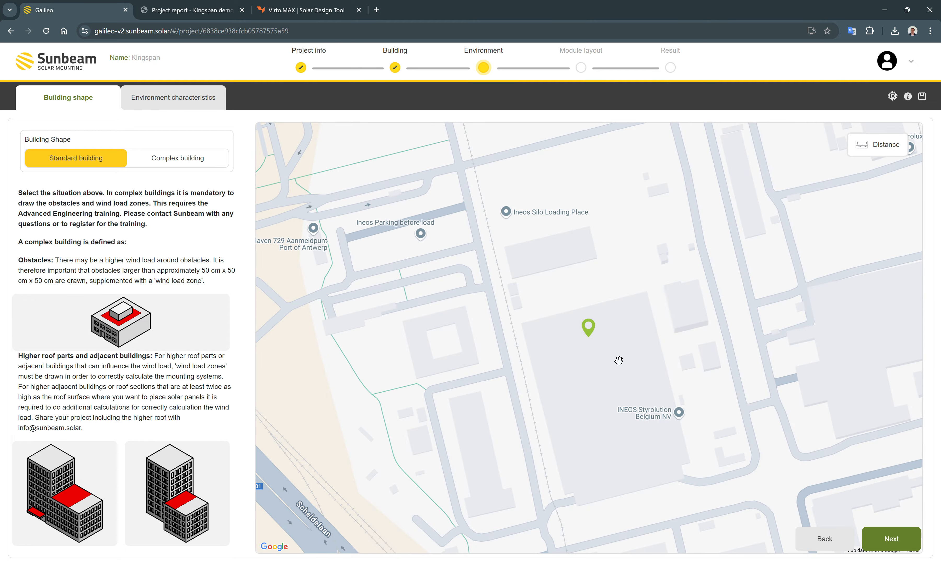
pyautogui.click(878, 540)
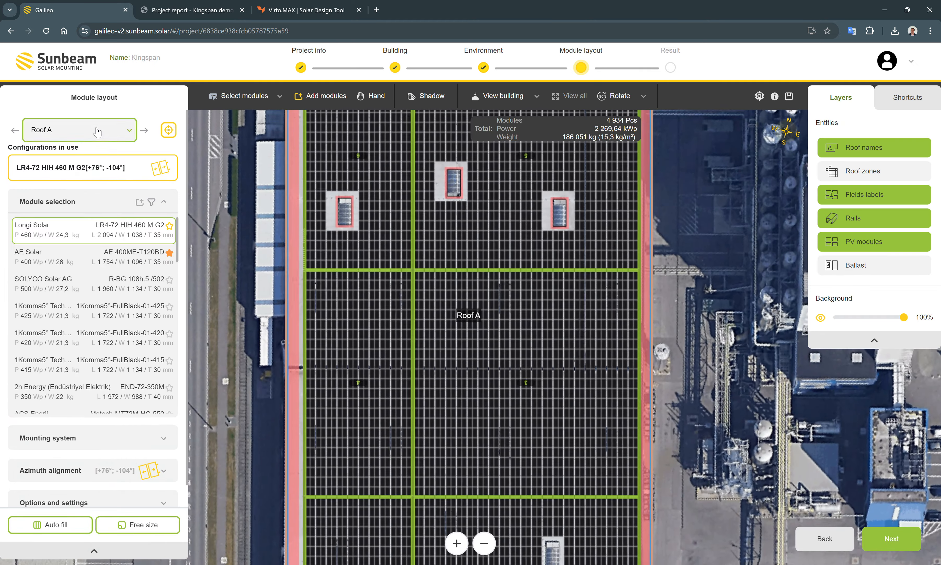
pyautogui.click(97, 132)
pyautogui.click(67, 171)
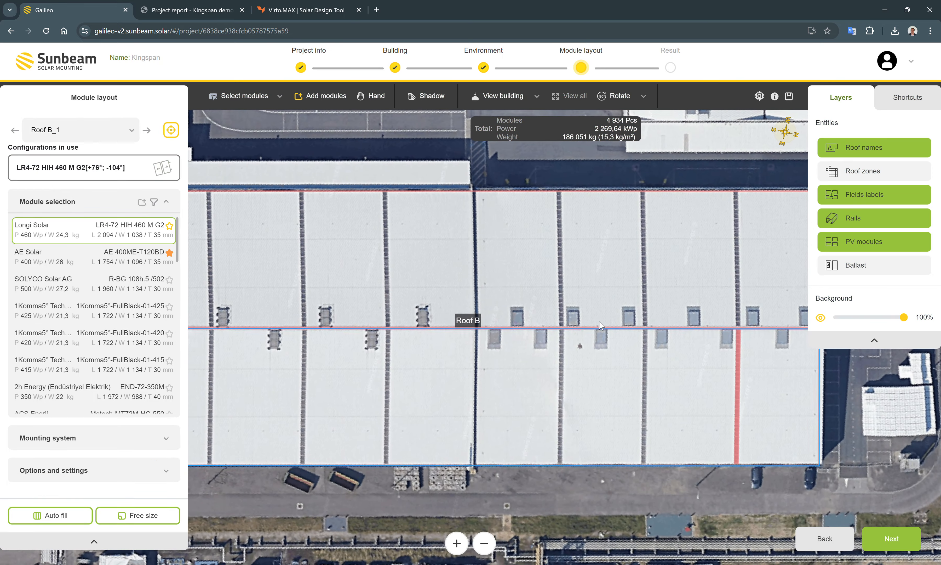
# Step: Automatically fill Roof B_1 with Longi Solar LR4-72 HIH 460 M G2 modules
pyautogui.scroll(-1, 684, 327)
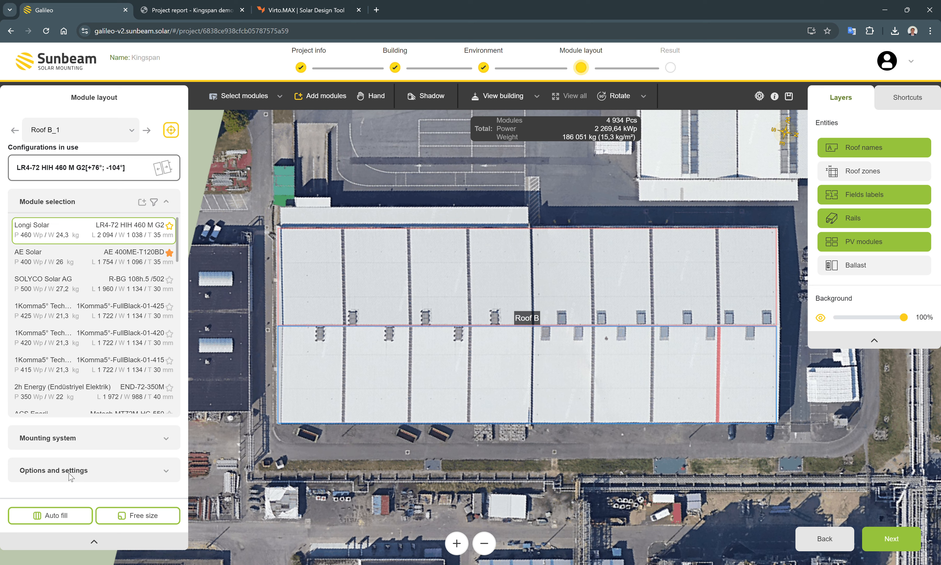
pyautogui.click(62, 508)
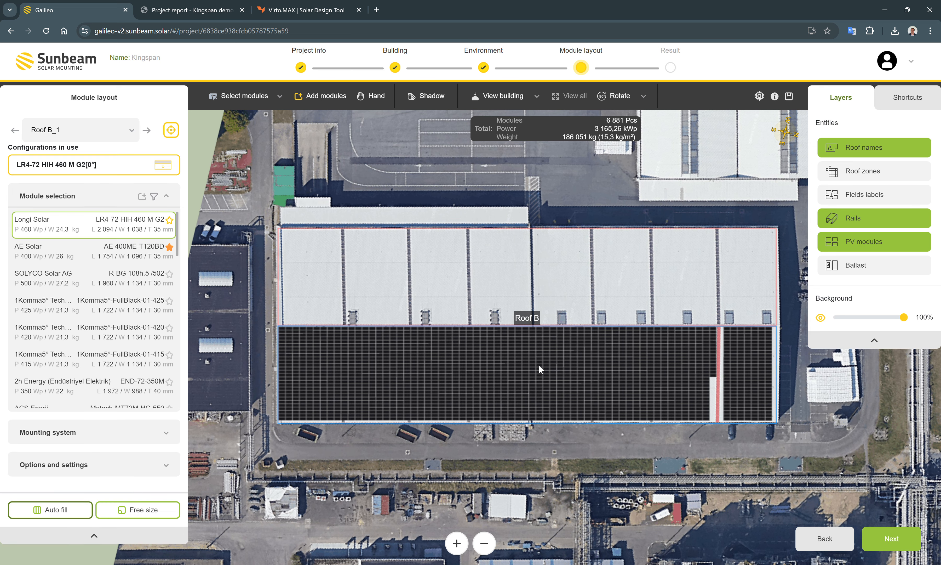
pyautogui.scroll(2, 606, 373)
pyautogui.scroll(-2, 607, 372)
pyautogui.scroll(3, 593, 376)
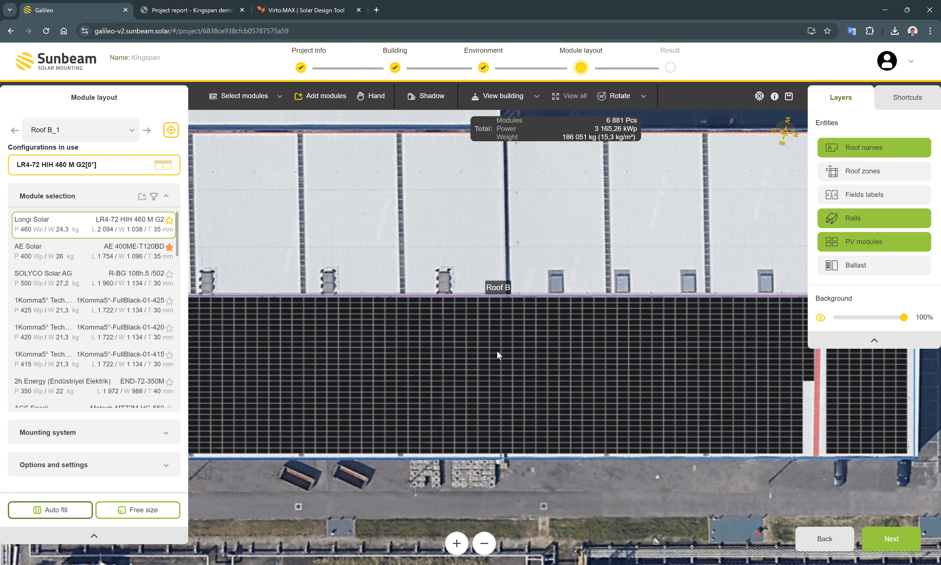
# Step: On Roof B_2, place free-size module fields 7 and 8 columns wide in the two northernmost bays, from beneath the skylights to the eave
pyautogui.click(147, 130)
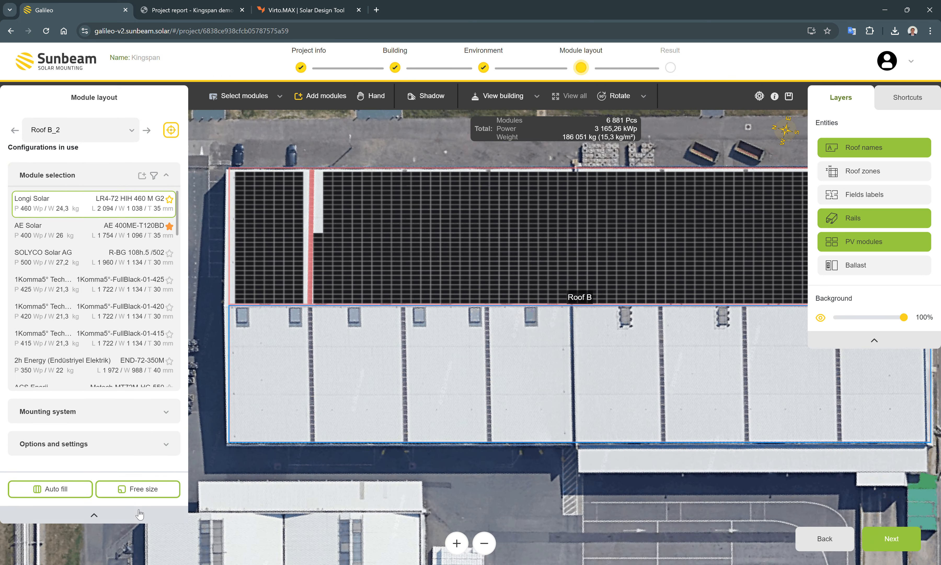
pyautogui.click(141, 491)
pyautogui.scroll(2, 239, 337)
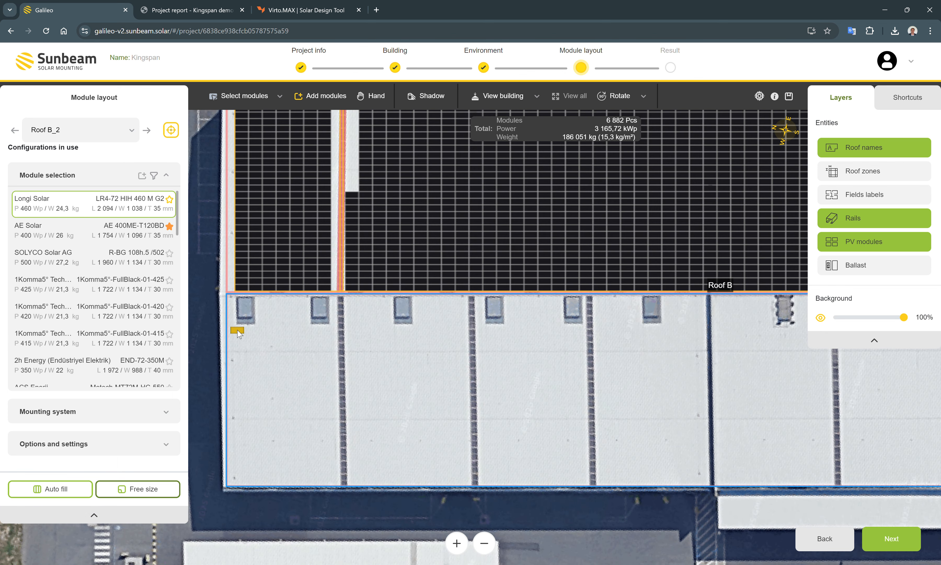
pyautogui.moveTo(238, 332); pyautogui.dragTo(337, 475)
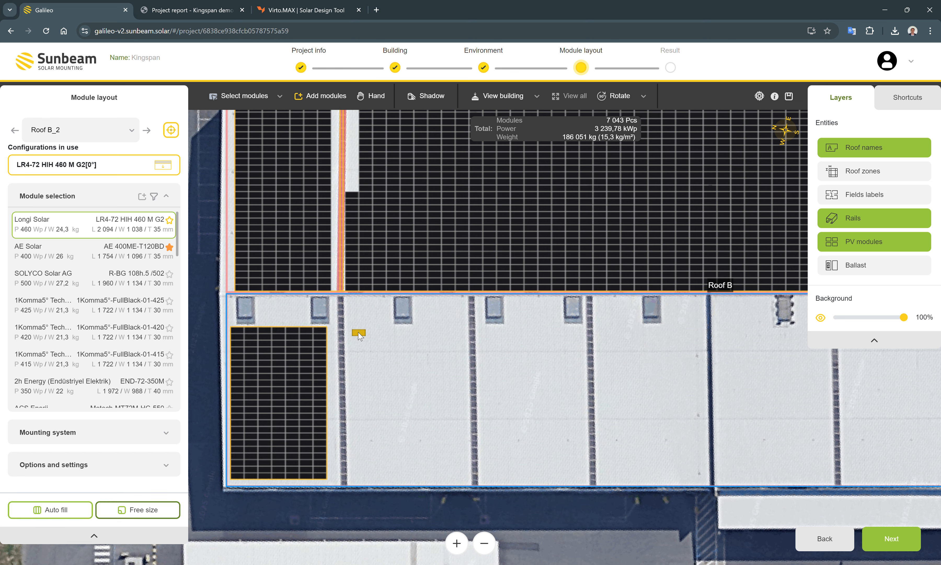
pyautogui.moveTo(356, 334); pyautogui.dragTo(470, 490)
# Step: Extend the second bay's module field to 27 rows by adding 3-column blocks on both sides of its skylight up towards the ridge
pyautogui.scroll(5, 453, 328)
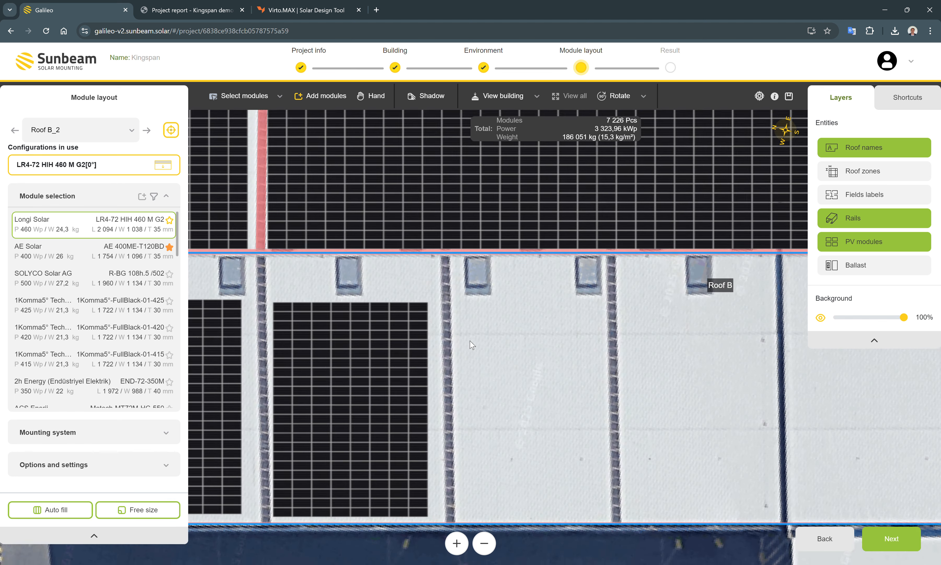
pyautogui.moveTo(452, 324); pyautogui.dragTo(421, 287)
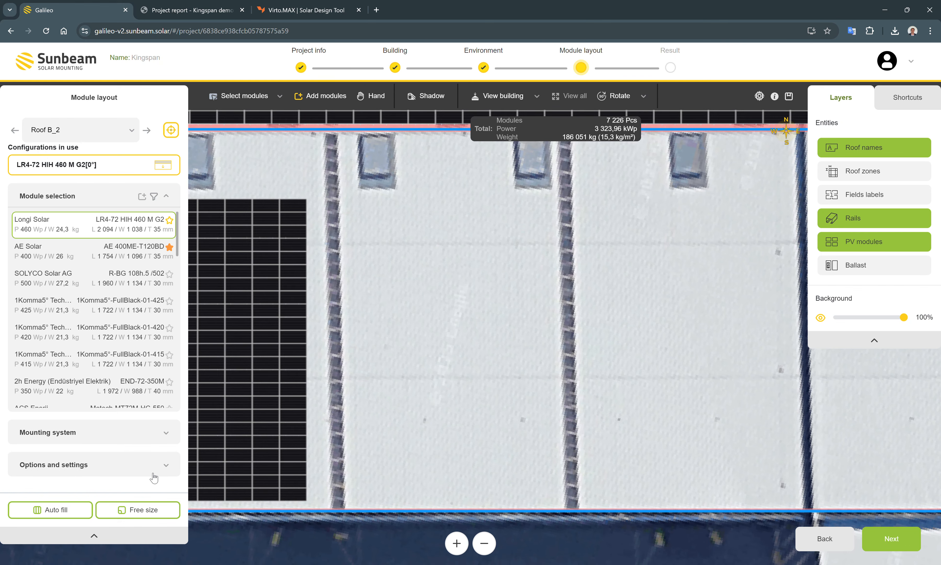
pyautogui.click(147, 508)
pyautogui.scroll(-3, 355, 198)
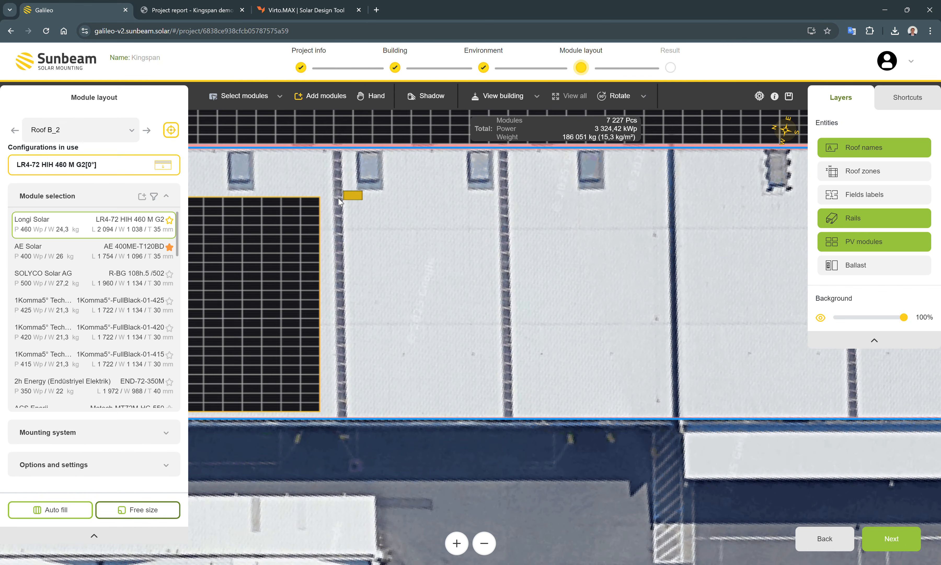
pyautogui.moveTo(382, 253); pyautogui.dragTo(478, 304)
pyautogui.scroll(3, 479, 306)
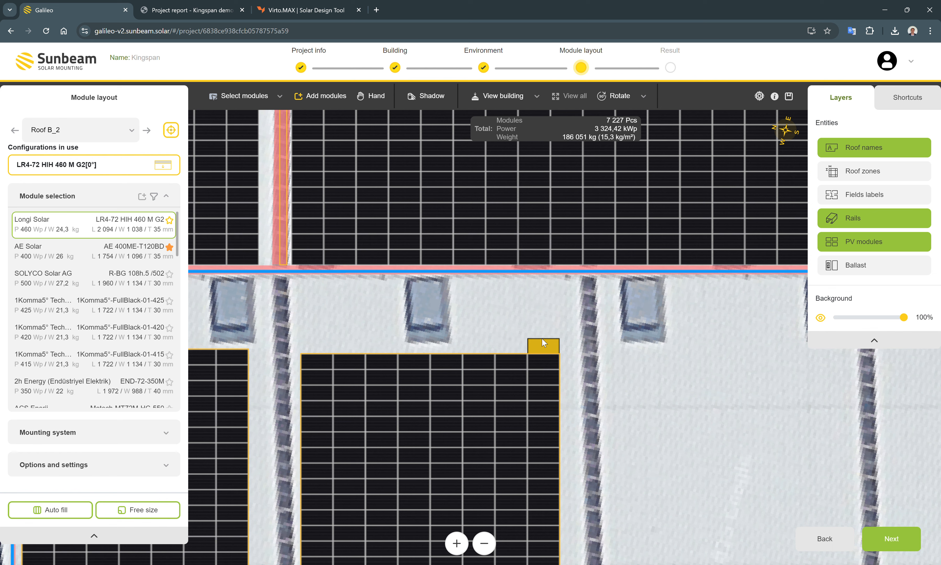
pyautogui.moveTo(542, 339); pyautogui.dragTo(461, 277)
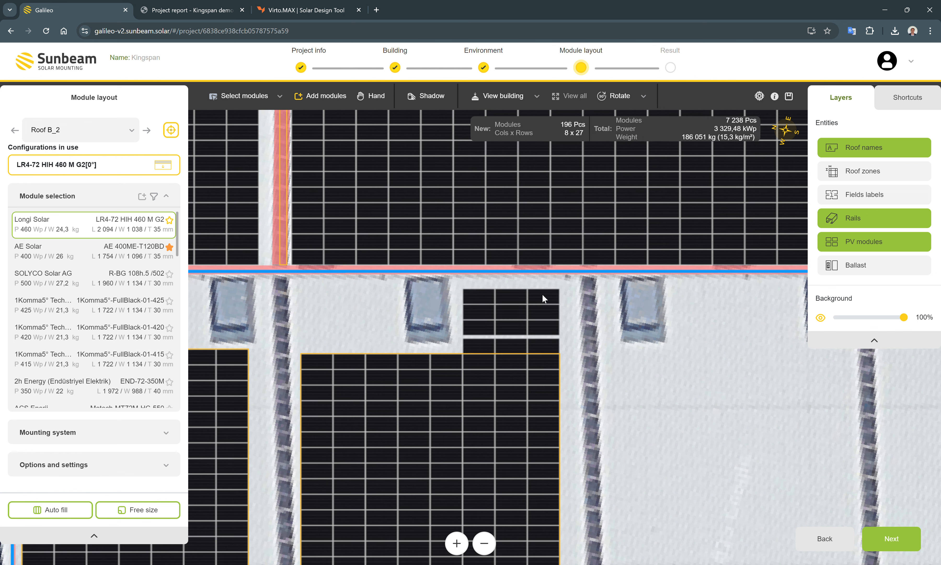
pyautogui.click(157, 516)
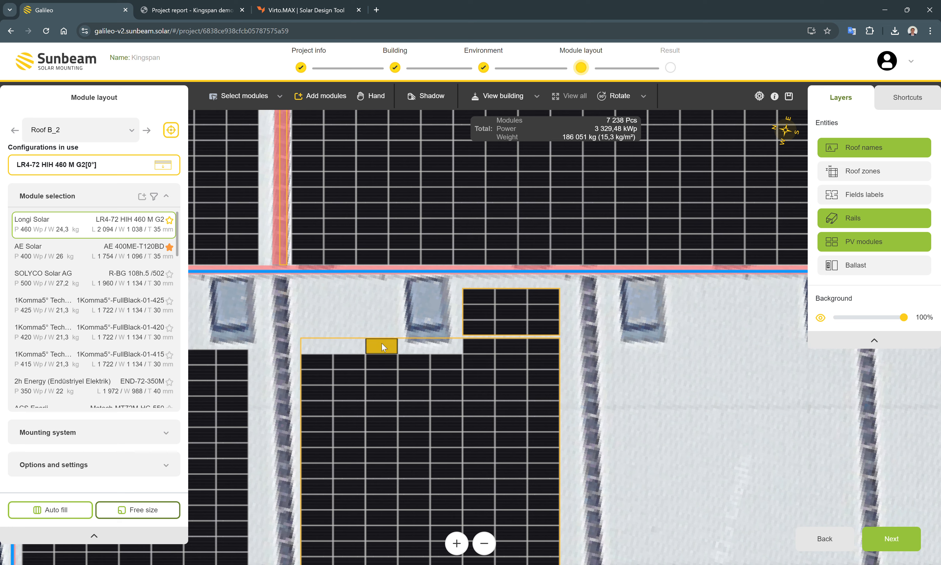
pyautogui.moveTo(380, 341); pyautogui.dragTo(313, 287)
pyautogui.scroll(-5, 543, 328)
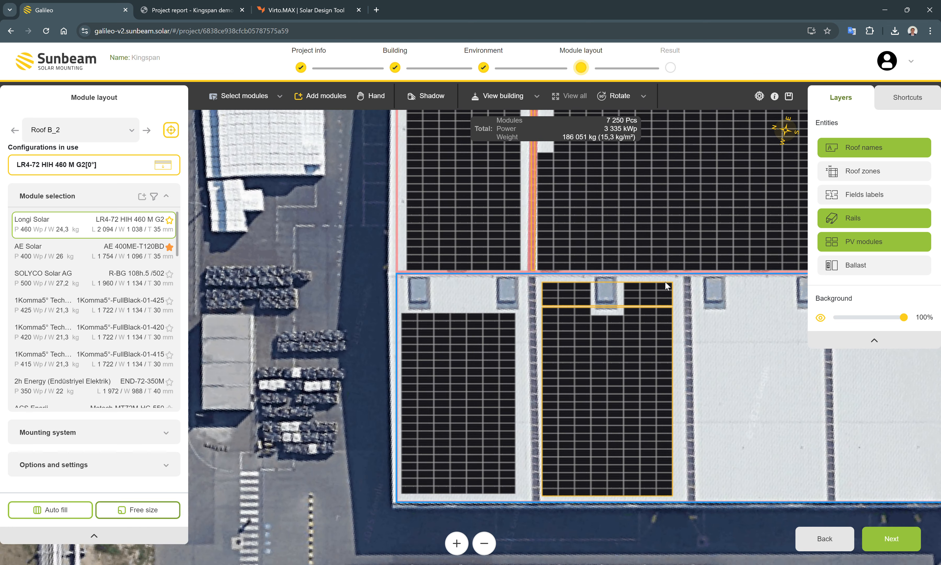
# Step: Extend the northernmost bay's module field towards the ridge with a block 3 columns by 4 rows between its two skylights
pyautogui.scroll(3, 645, 300)
pyautogui.scroll(4, 644, 270)
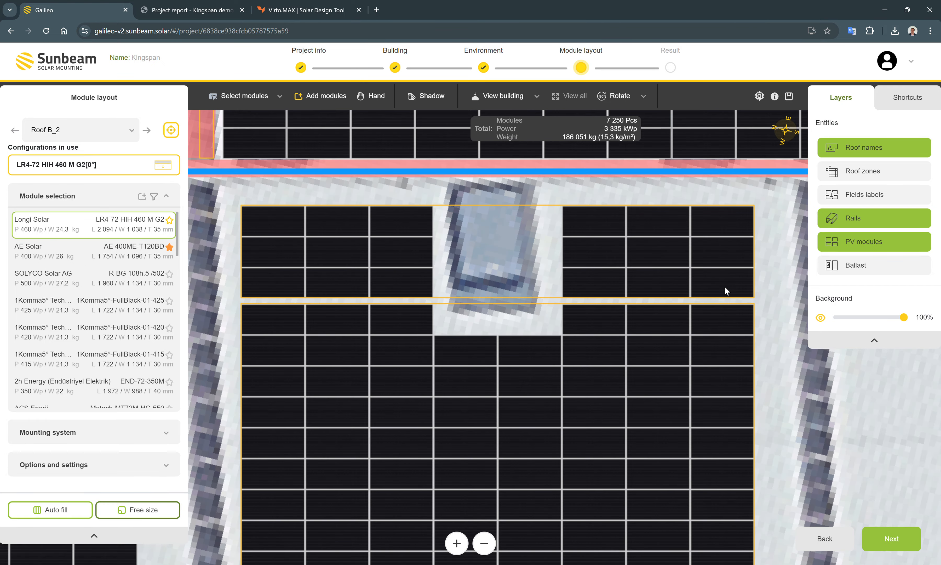
pyautogui.scroll(-5, 726, 289)
pyautogui.scroll(1, 432, 305)
pyautogui.click(432, 305)
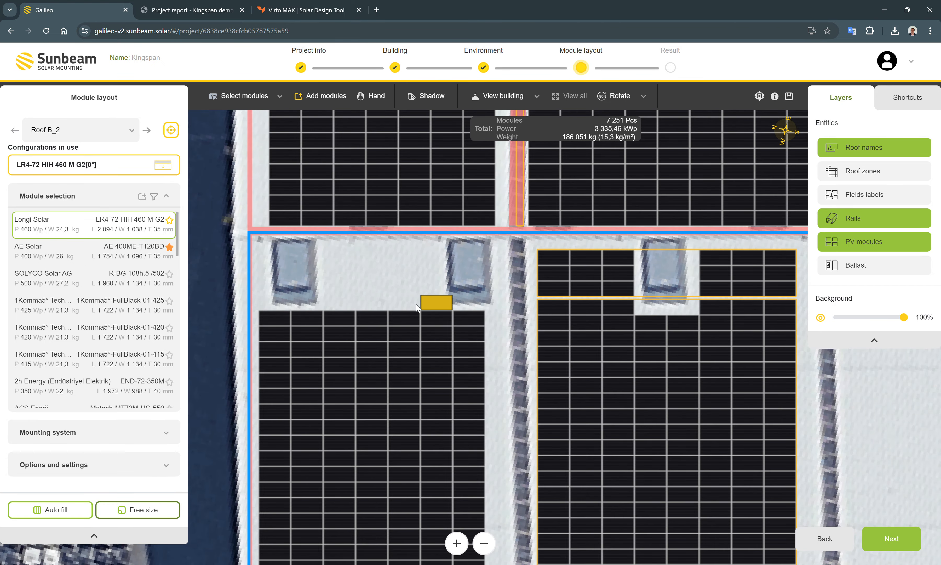
pyautogui.moveTo(412, 311); pyautogui.dragTo(319, 240)
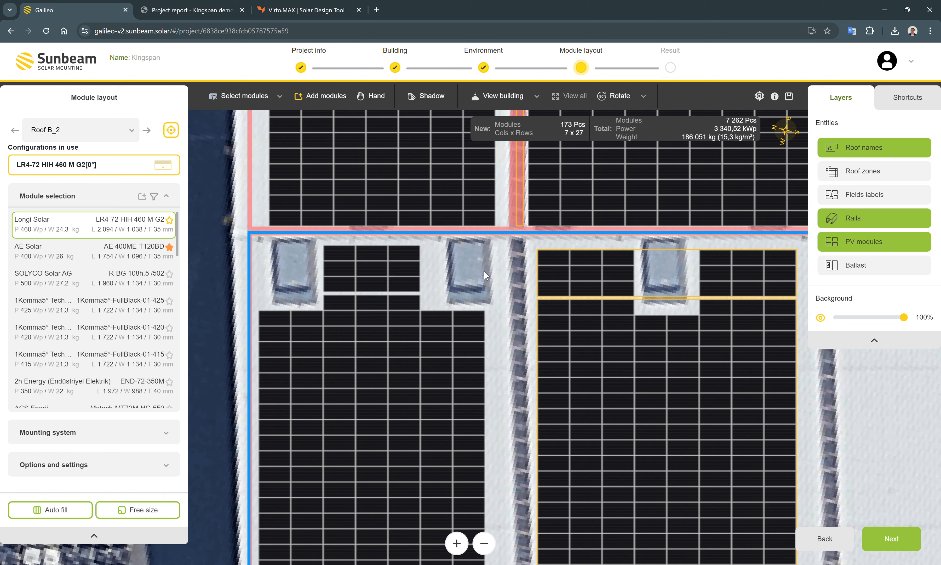
pyautogui.scroll(-5, 579, 346)
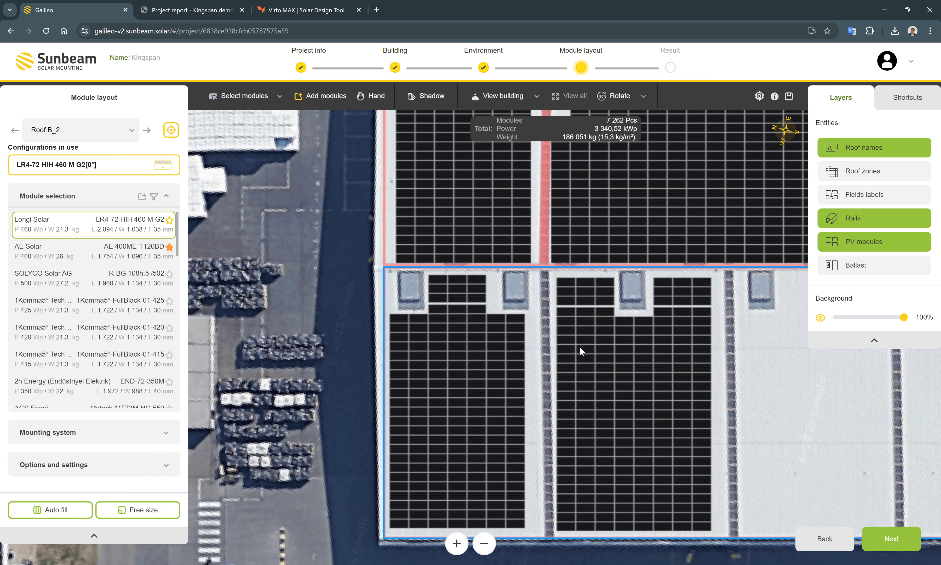
pyautogui.scroll(3, 460, 315)
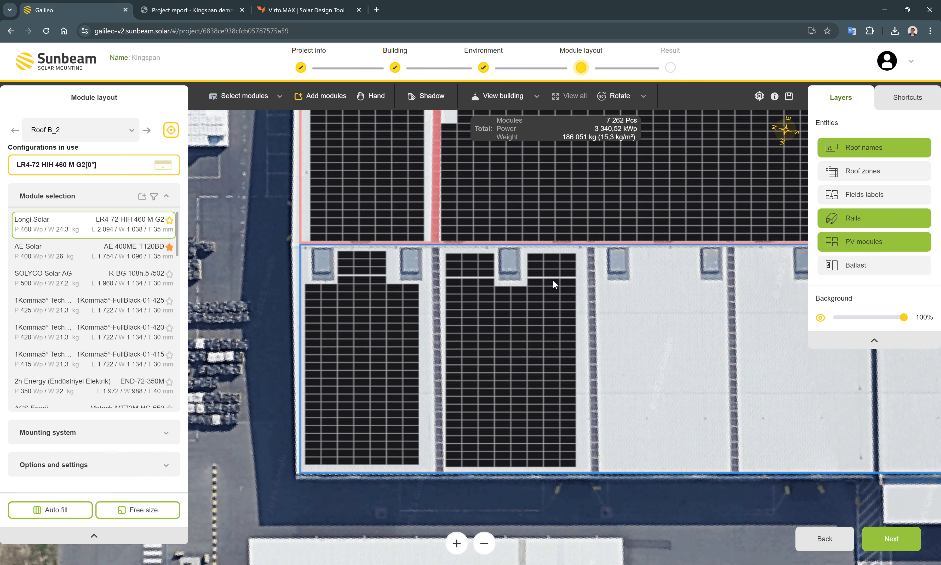
pyautogui.moveTo(495, 330); pyautogui.dragTo(439, 310)
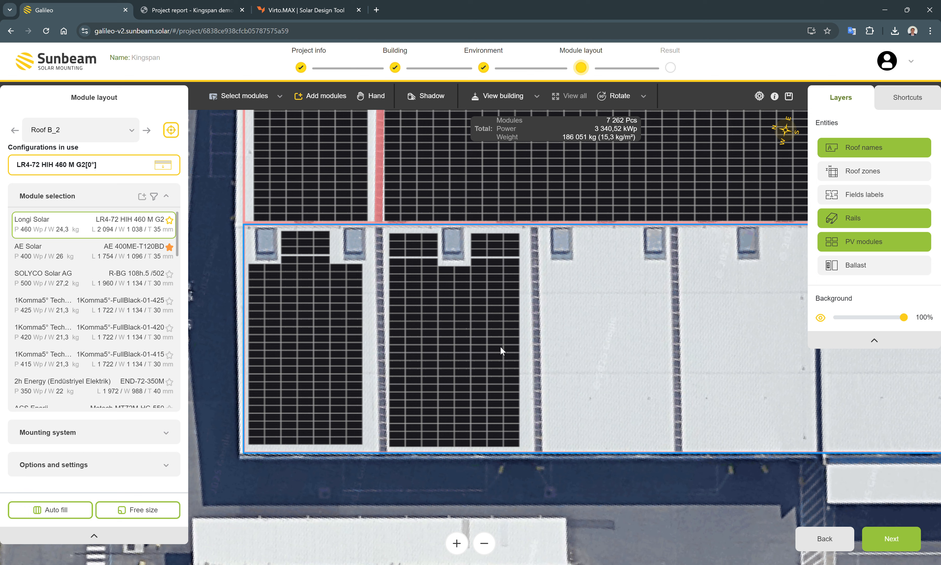
pyautogui.scroll(-3, 395, 357)
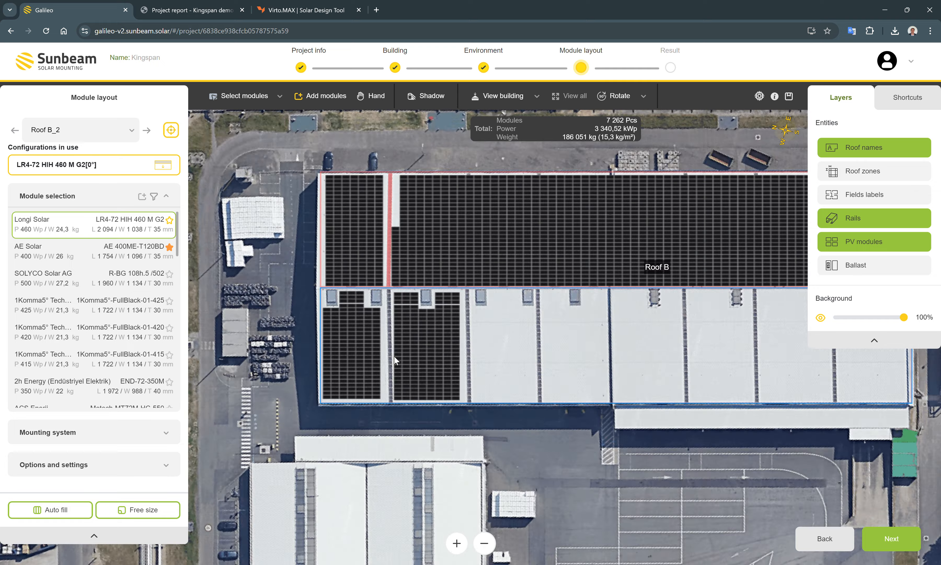
pyautogui.moveTo(495, 363); pyautogui.dragTo(462, 332)
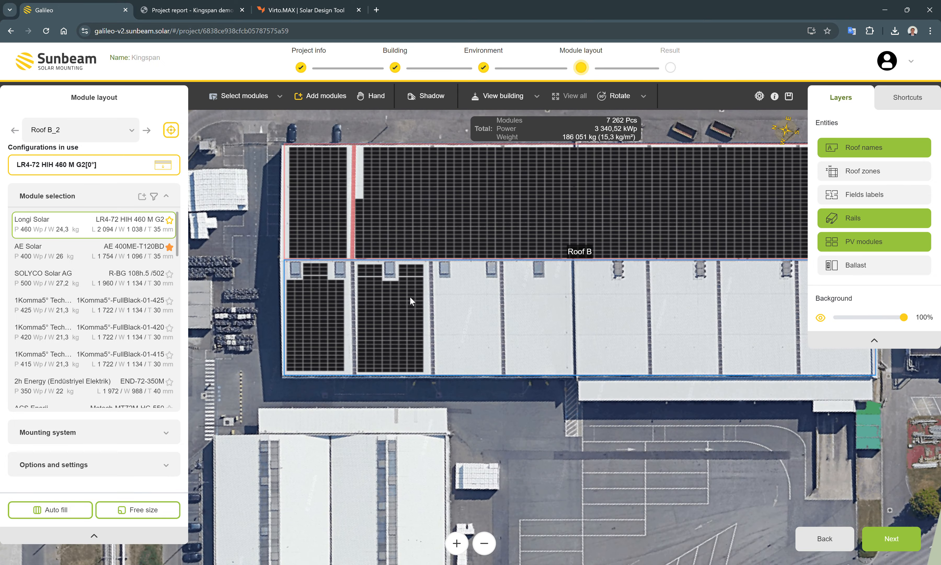
pyautogui.scroll(2, 409, 314)
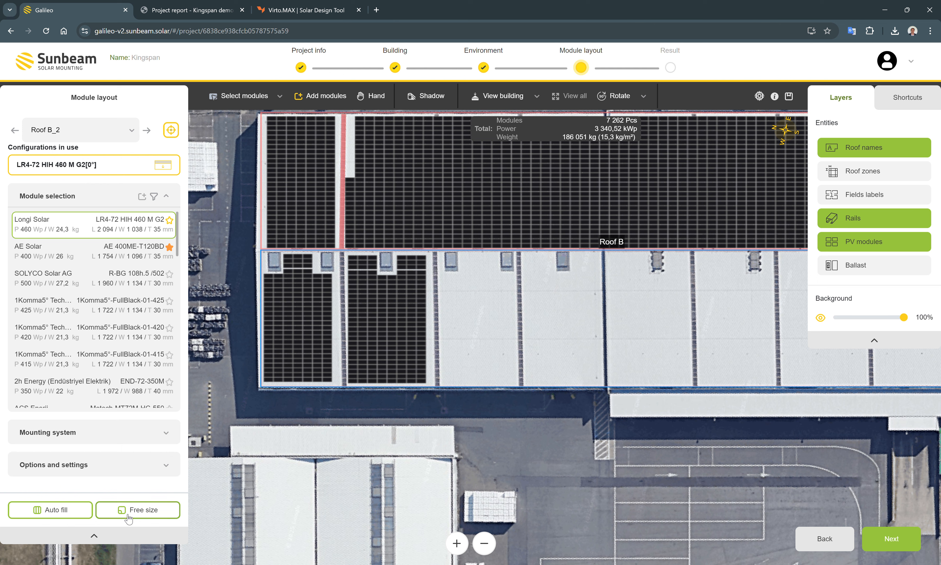
# Step: Enable dilatations (thermal breaks) for Roof B_2 and set the vertical module quantity to 8 pieces
pyautogui.click(138, 467)
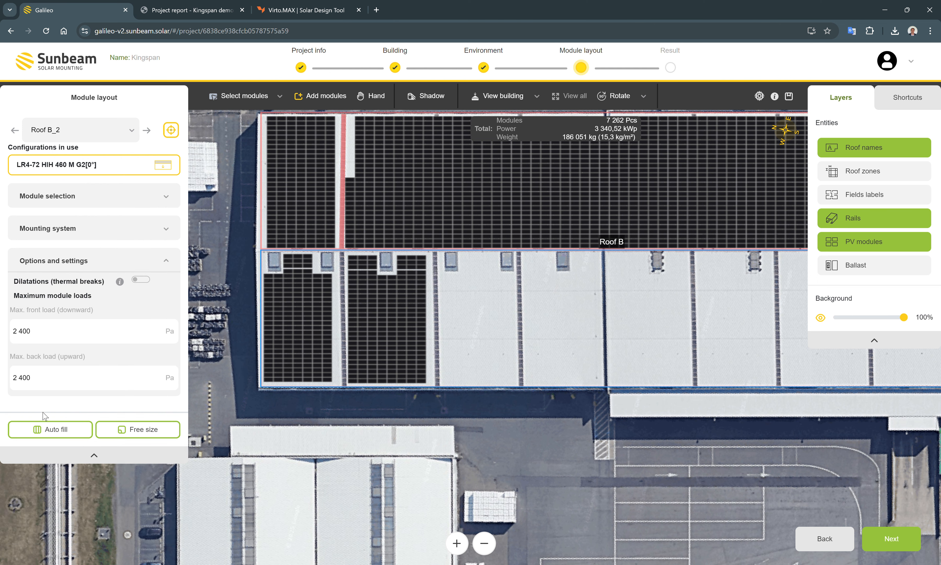
pyautogui.click(107, 263)
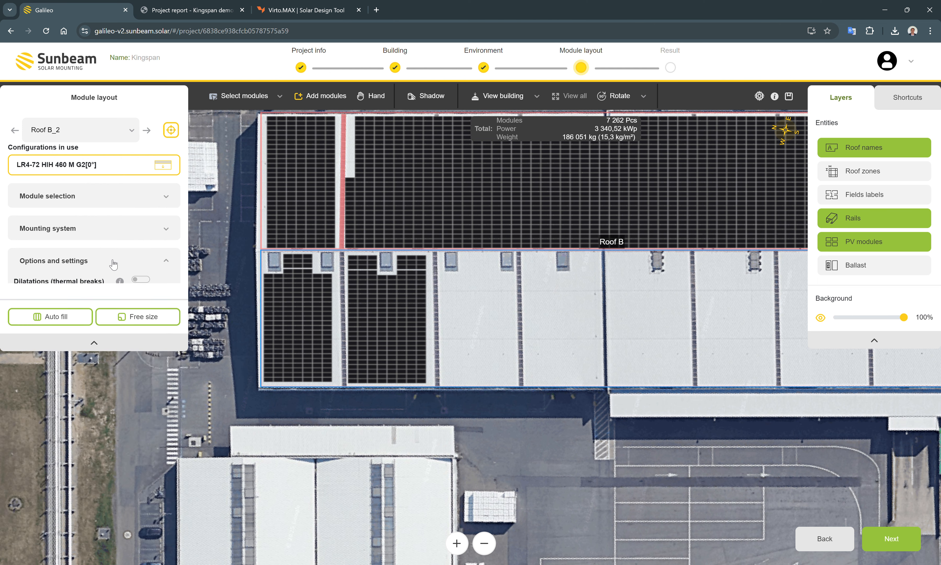
pyautogui.click(142, 280)
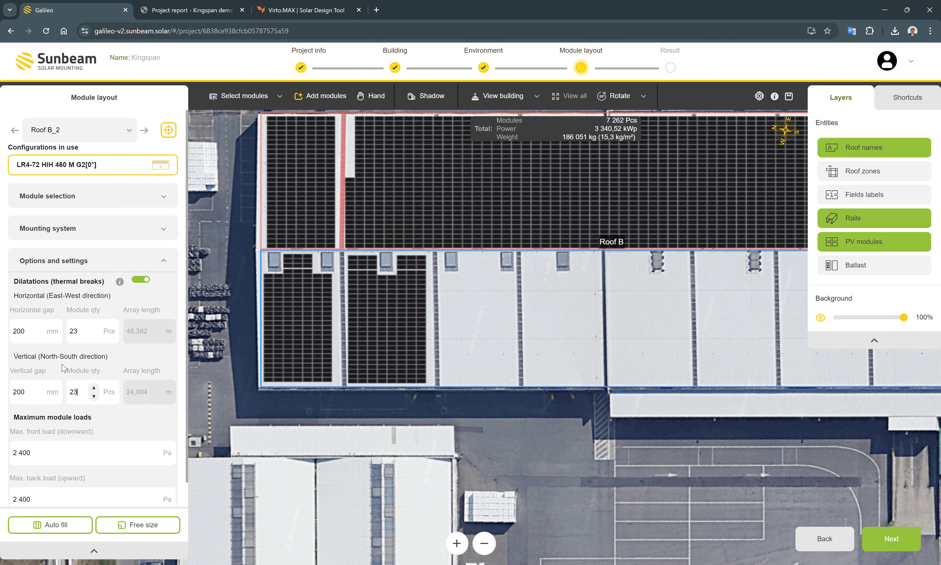
pyautogui.doubleClick(80, 400)
# Step: Place a free-size module field of 7 columns by 22 rows in the third bay from the north, below its skylights
pyautogui.click(149, 525)
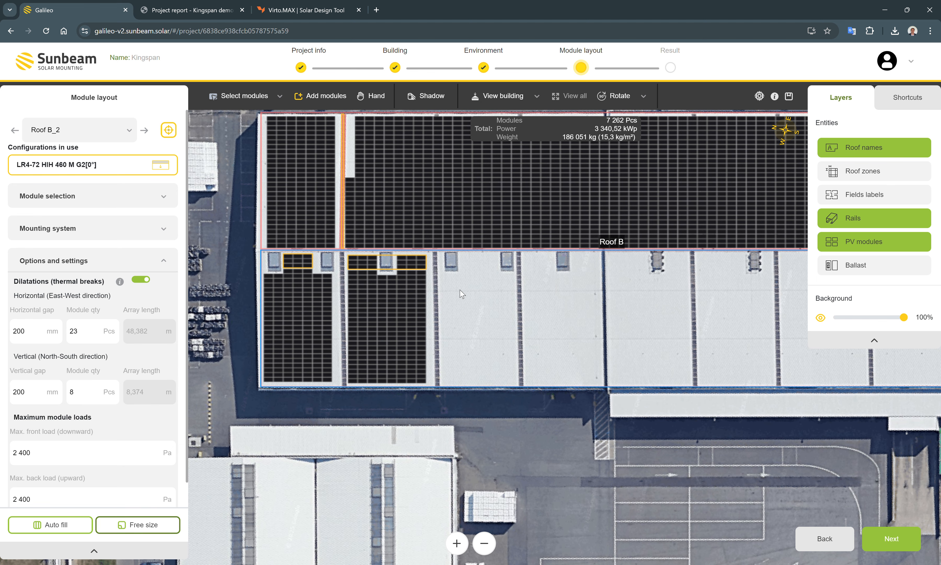
pyautogui.scroll(3, 451, 337)
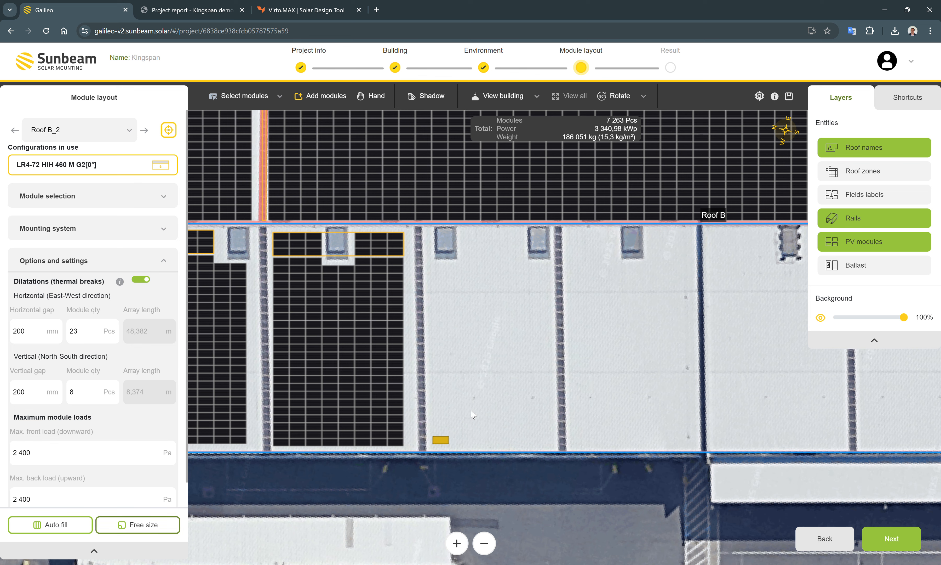
pyautogui.moveTo(436, 454); pyautogui.dragTo(557, 261)
pyautogui.scroll(5, 505, 316)
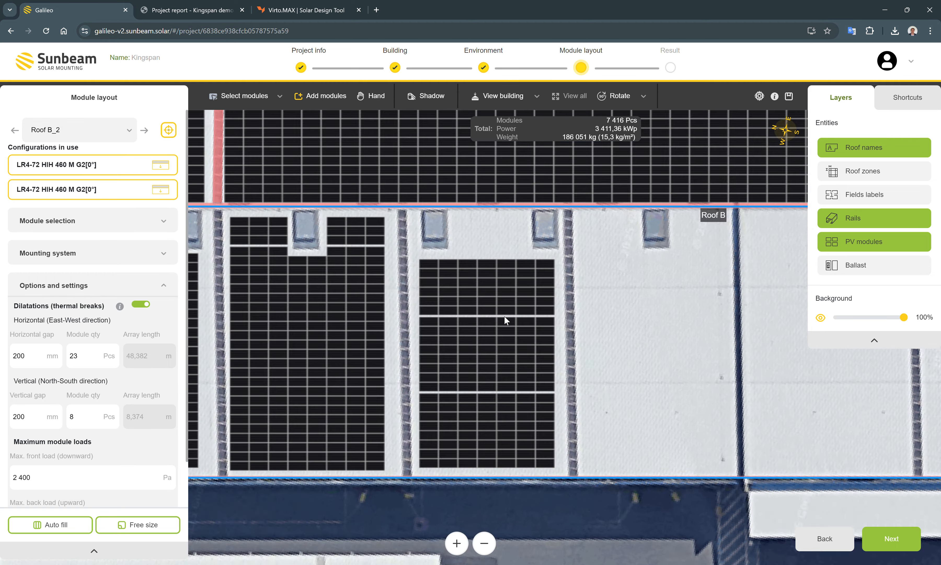
# Step: Leave the module layout and return to the building stage
pyautogui.scroll(-5, 502, 340)
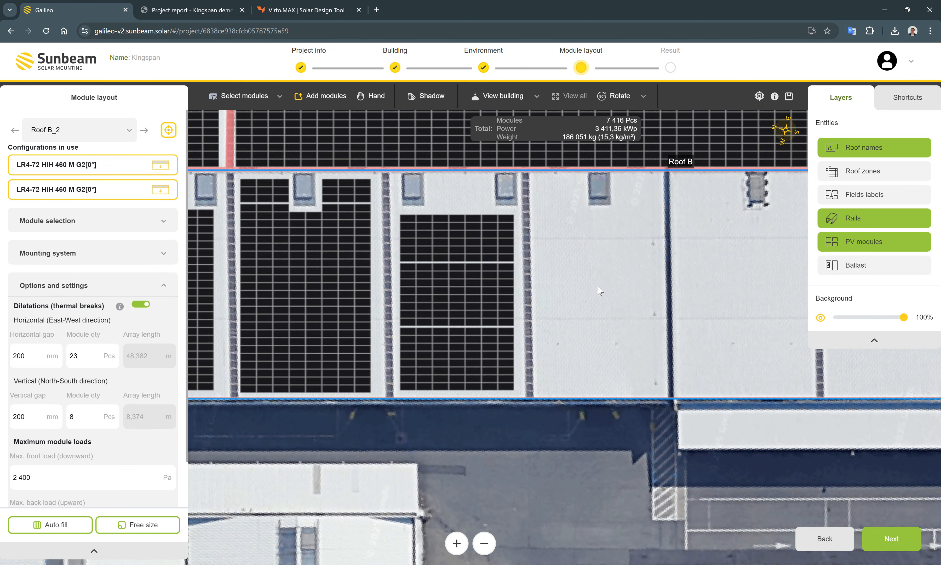
pyautogui.moveTo(599, 288); pyautogui.dragTo(393, 328)
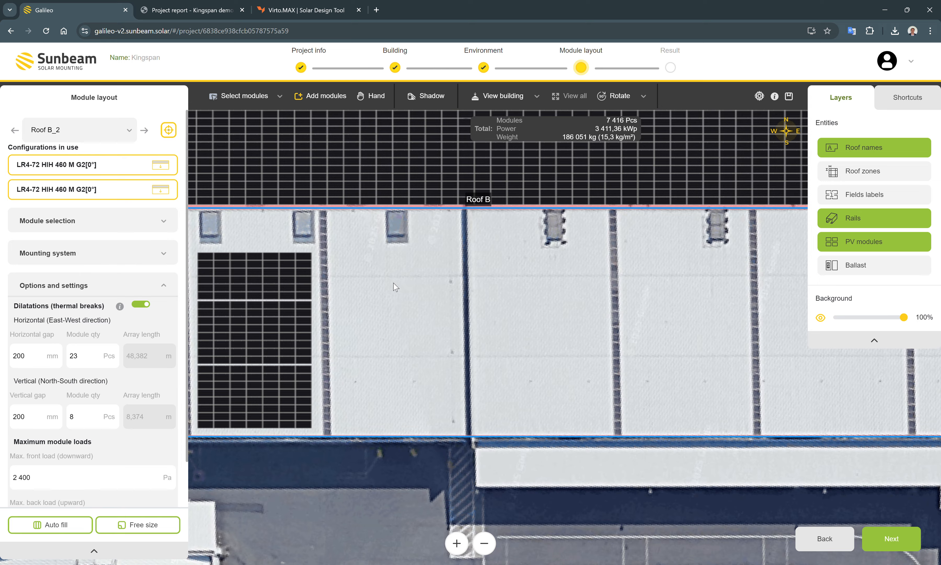
pyautogui.scroll(-3, 349, 303)
pyautogui.scroll(2, 520, 324)
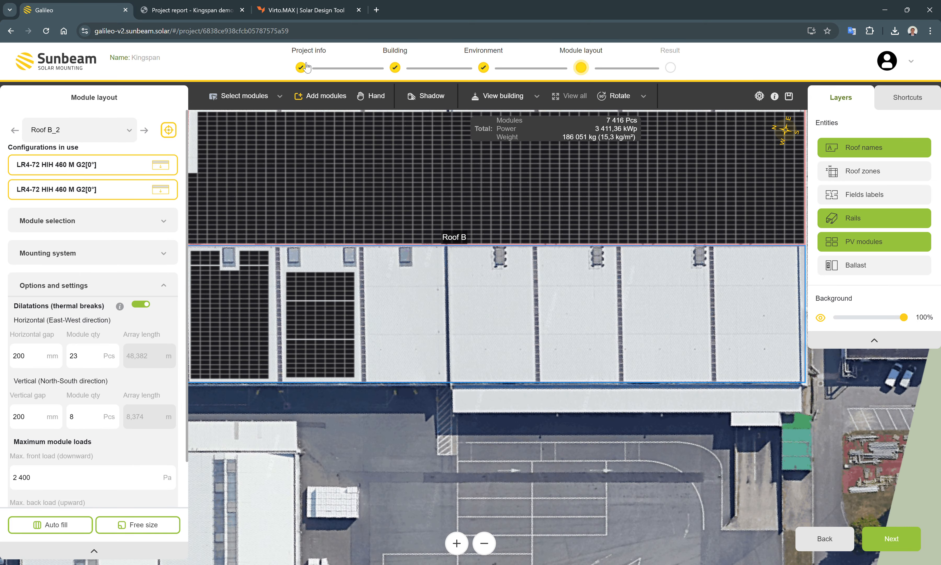
pyautogui.click(396, 68)
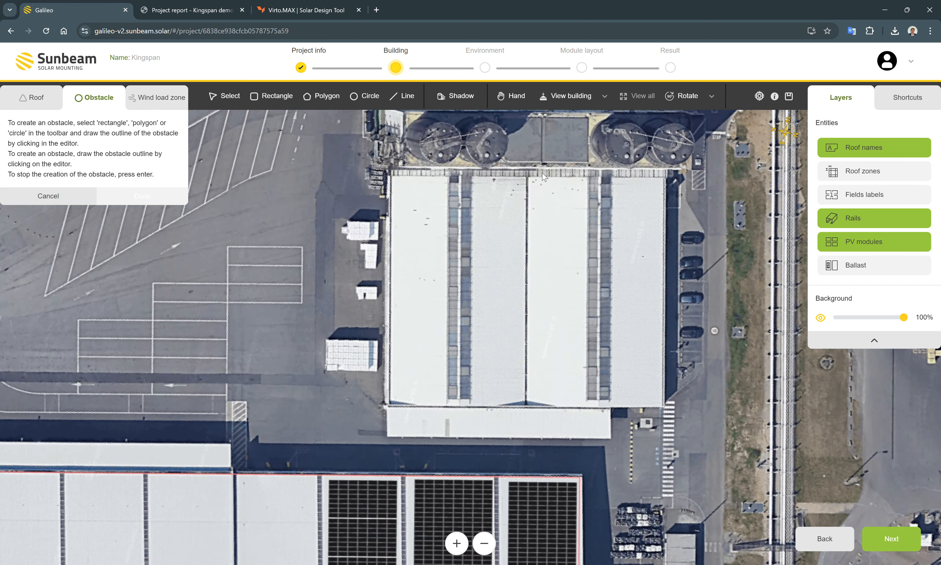
# Step: Outline a rectangular roof about 30 m wide over the eastern half of the white building north of Roof B
pyautogui.scroll(-2, 514, 210)
pyautogui.scroll(-5, 521, 268)
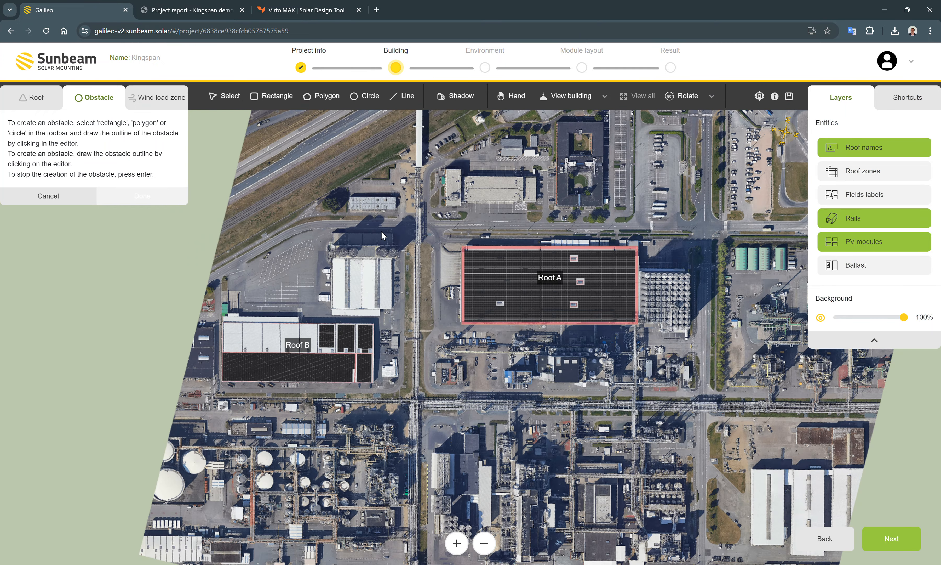
pyautogui.scroll(2, 405, 218)
pyautogui.scroll(-3, 381, 254)
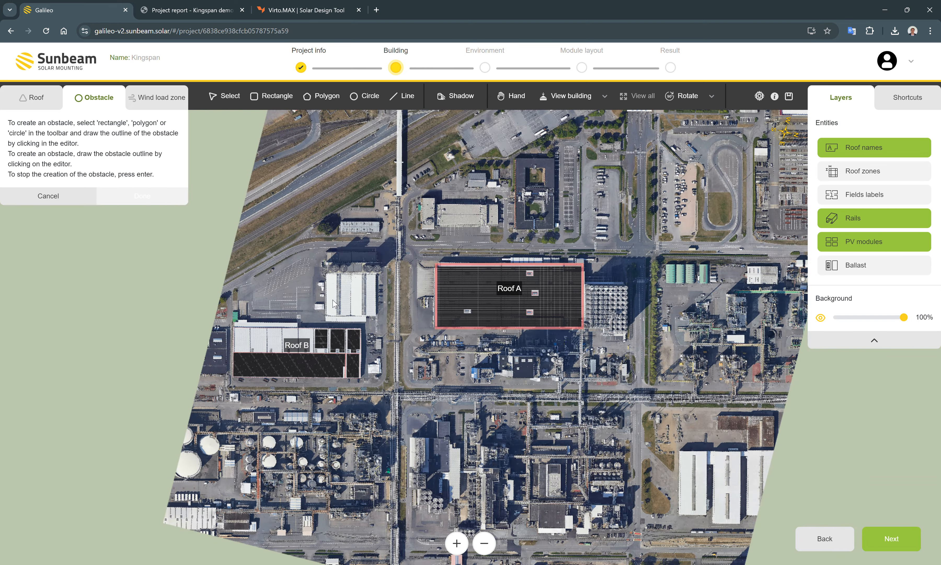
pyautogui.scroll(4, 335, 303)
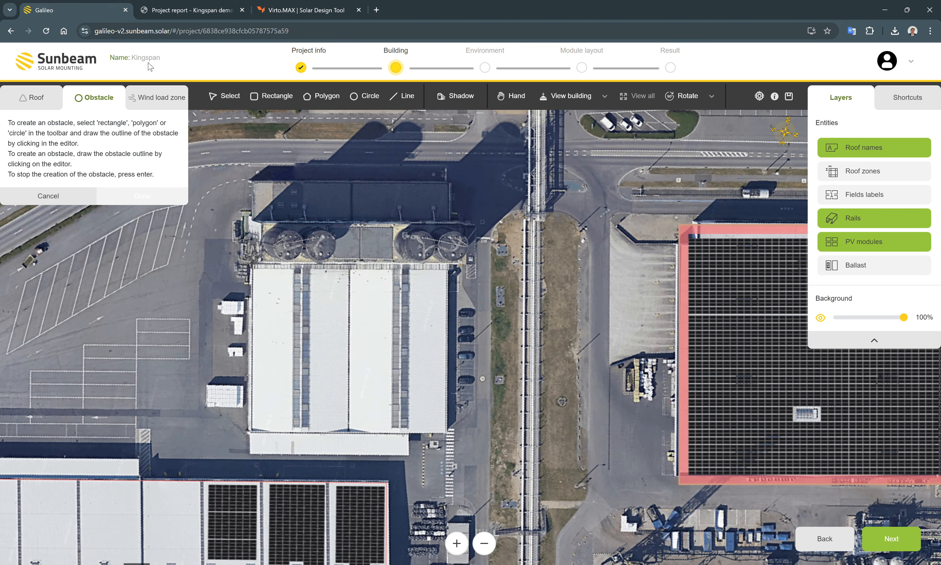
pyautogui.click(33, 97)
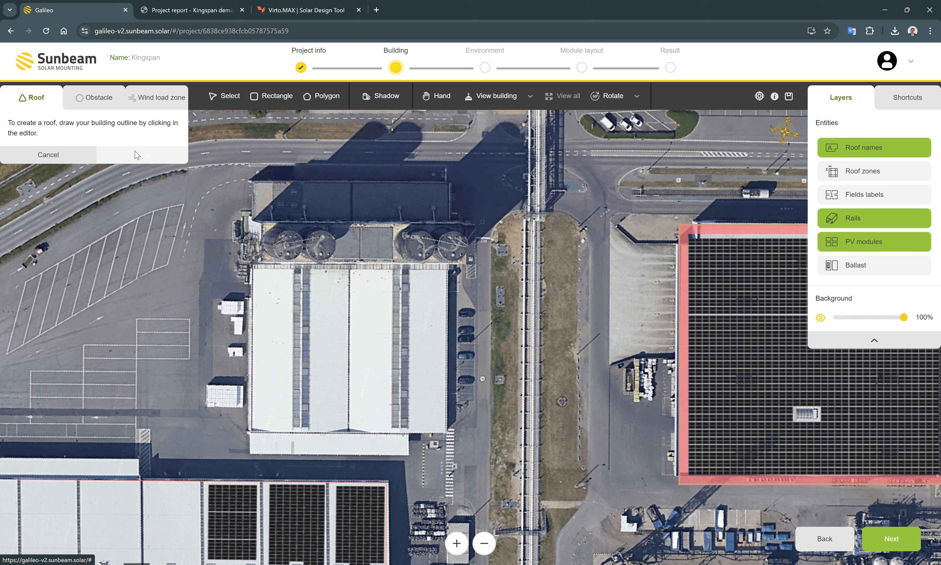
pyautogui.scroll(2, 347, 295)
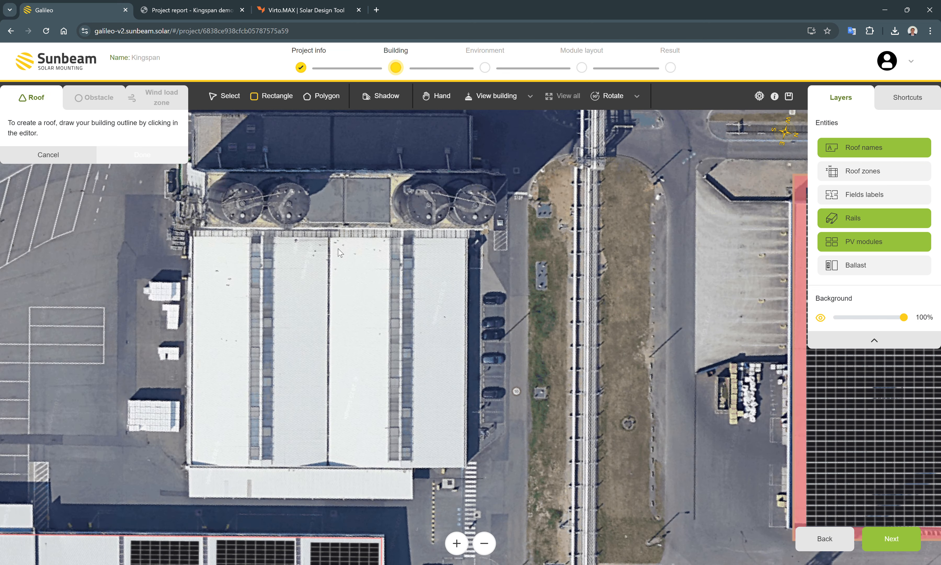
pyautogui.click(326, 230)
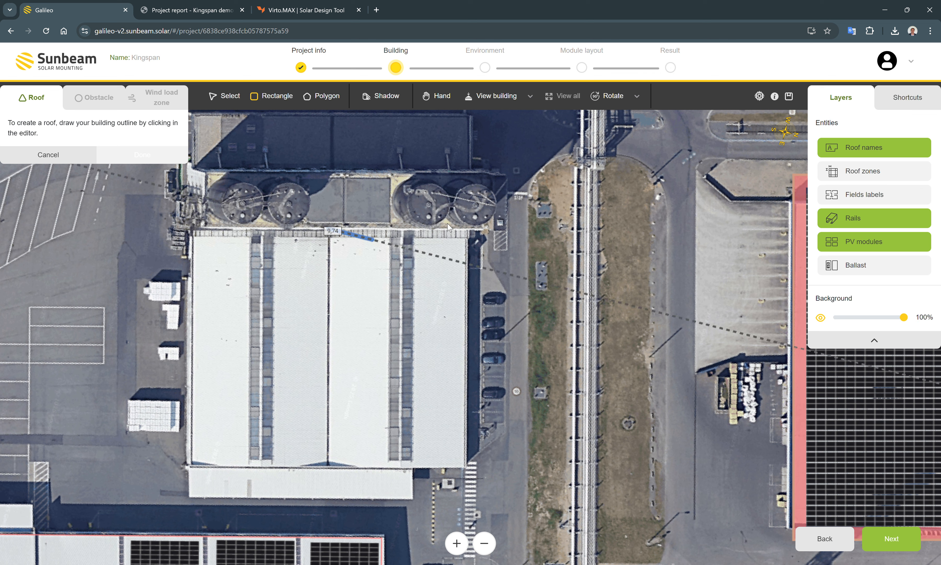
pyautogui.click(470, 232)
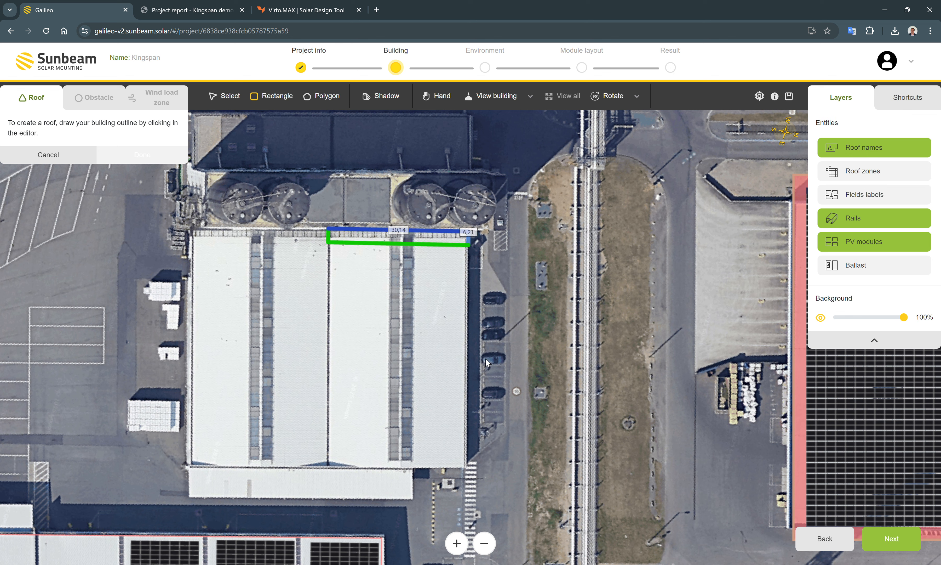
pyautogui.click(485, 468)
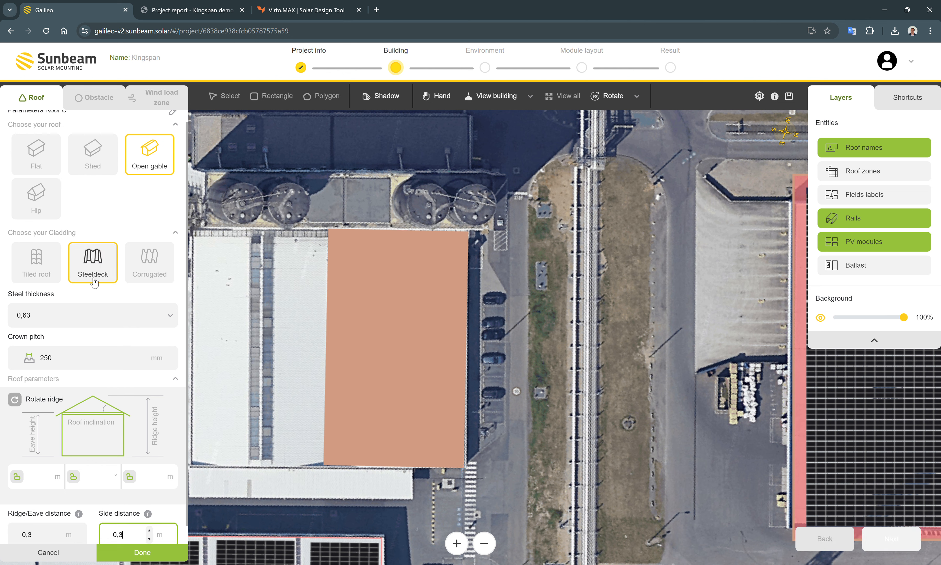
# Step: Define the new roof as an open gable with corrugated cladding of type Fiber Cement
pyautogui.click(149, 262)
pyautogui.click(97, 316)
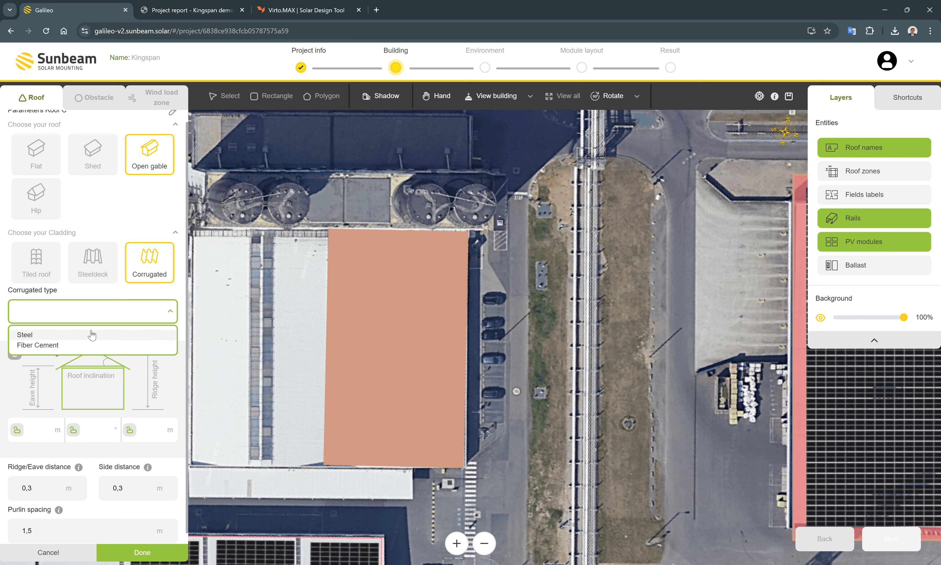
pyautogui.click(37, 344)
pyautogui.scroll(-1, 31, 421)
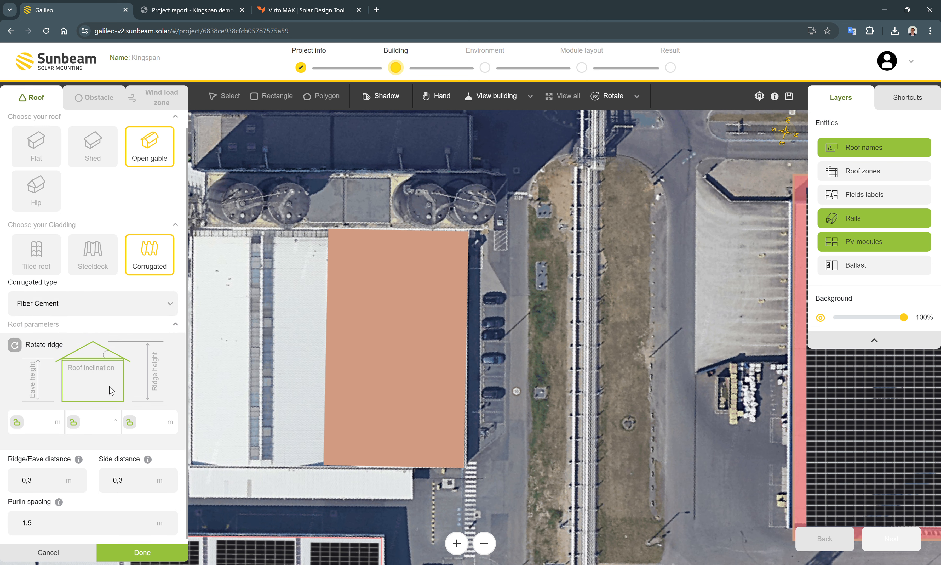
# Step: Set the new roof's eave height to 5 m and inclination to 20°, and complete the roof
pyautogui.click(28, 422)
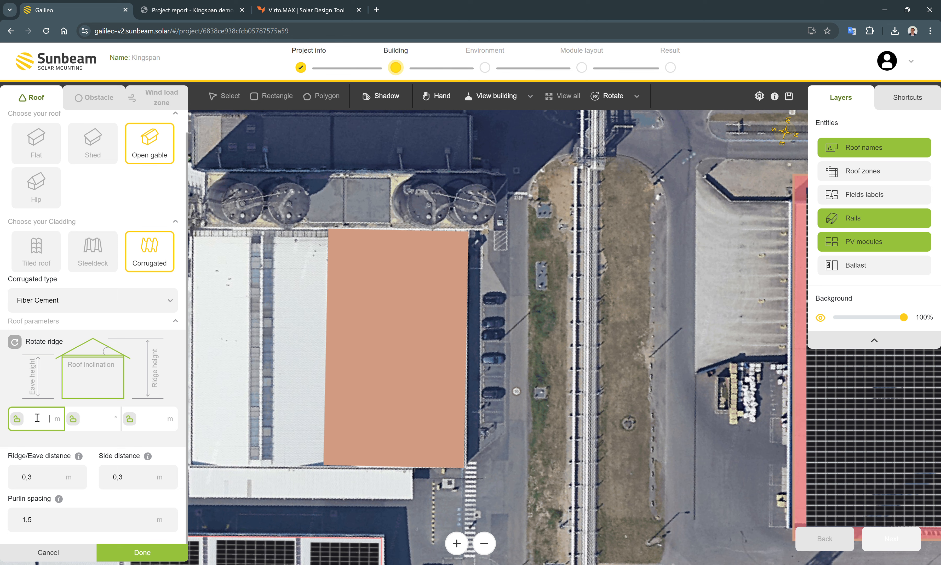
pyautogui.write('5')
pyautogui.click(101, 418)
pyautogui.write('20')
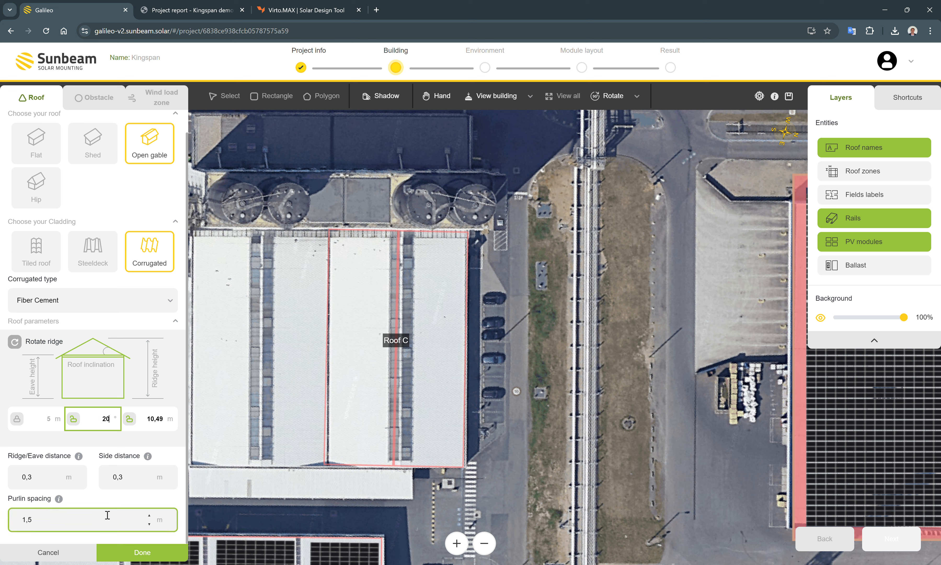
pyautogui.click(134, 558)
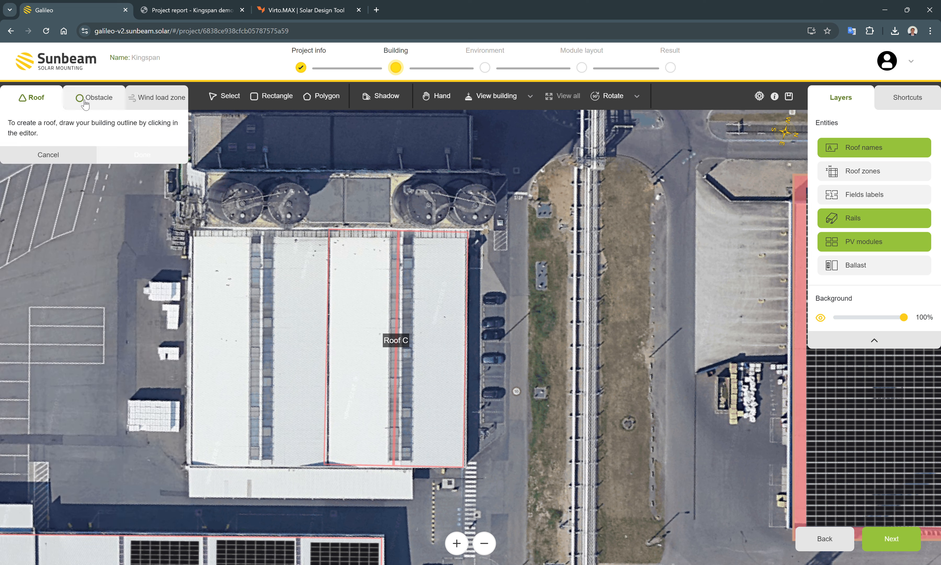
# Step: Advance the project to the module layout stage and choose Roof C_1 as the roof to plan
pyautogui.click(94, 97)
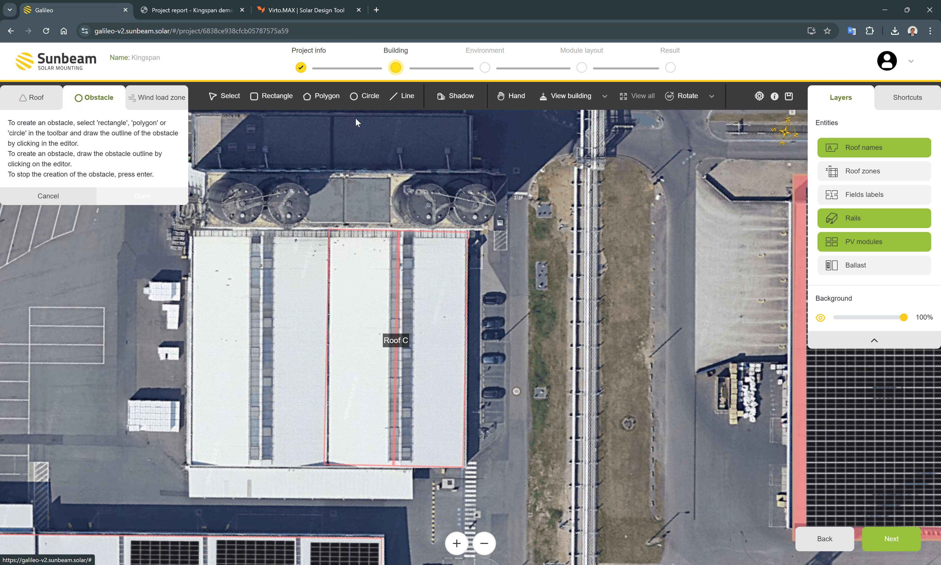
pyautogui.click(893, 539)
pyautogui.click(897, 543)
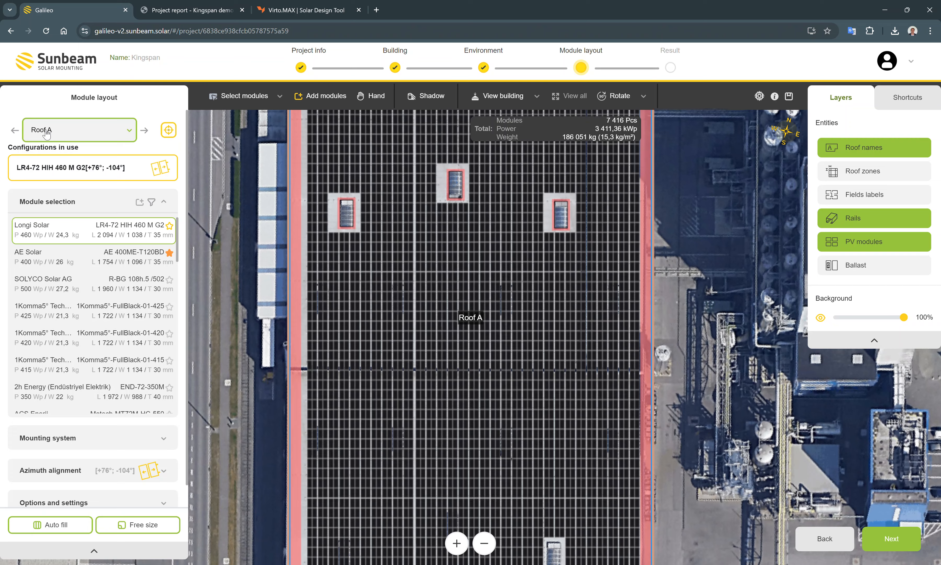
pyautogui.click(45, 130)
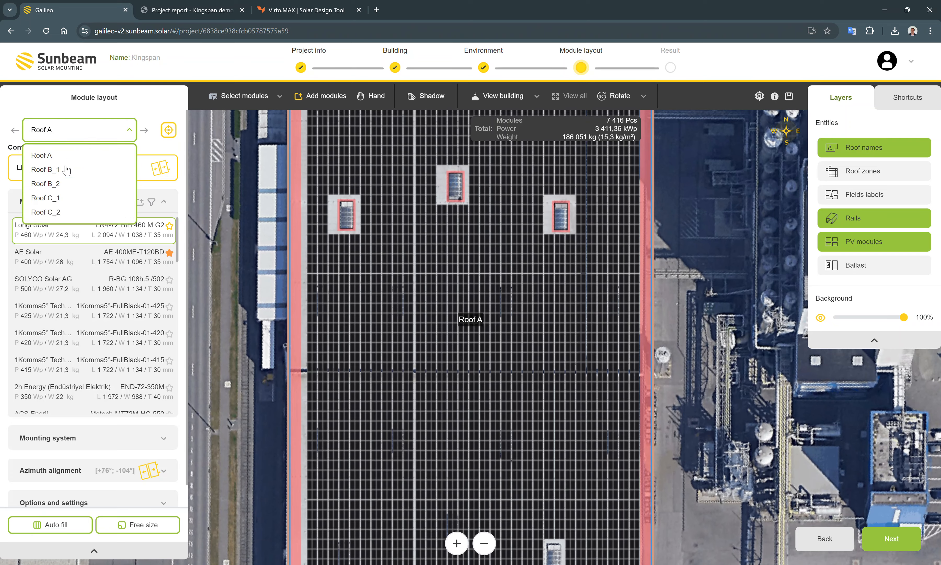
pyautogui.click(76, 198)
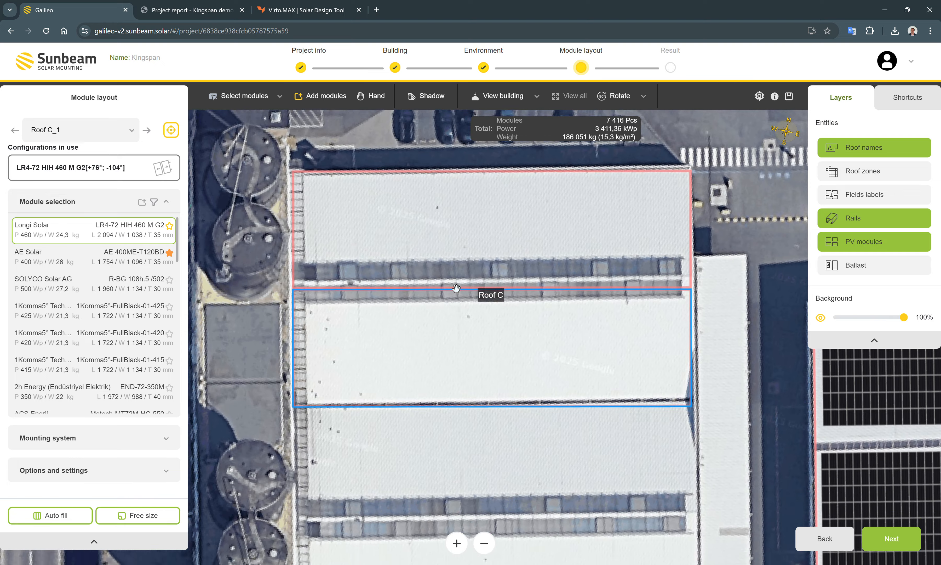
# Step: Place a free-size field of landscape modules, 22 columns by 11 rows, on Roof C_1 below its skylights
pyautogui.moveTo(456, 288)
pyautogui.mouseDown()
pyautogui.moveTo(456, 227)
pyautogui.moveTo(447, 292)
pyautogui.mouseUp()
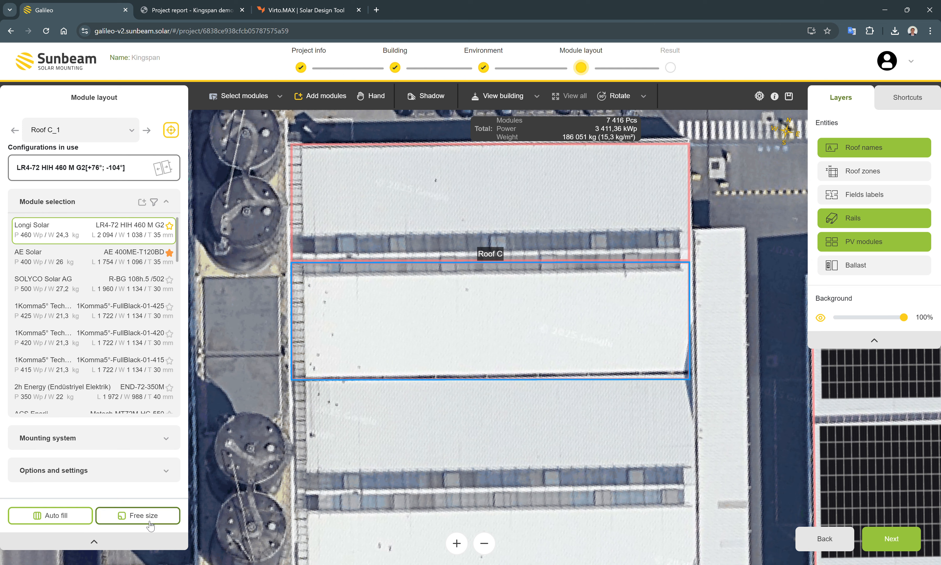
pyautogui.click(131, 445)
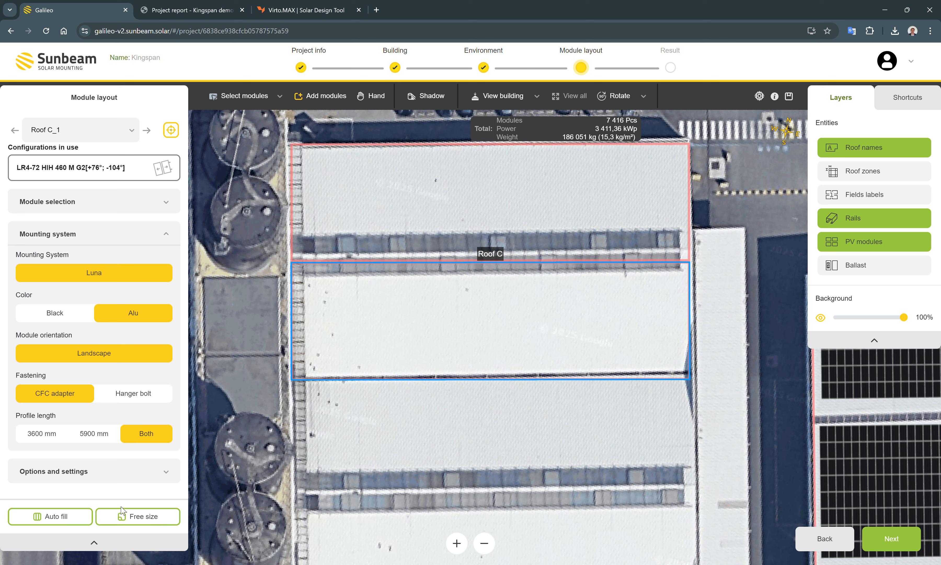
pyautogui.click(128, 517)
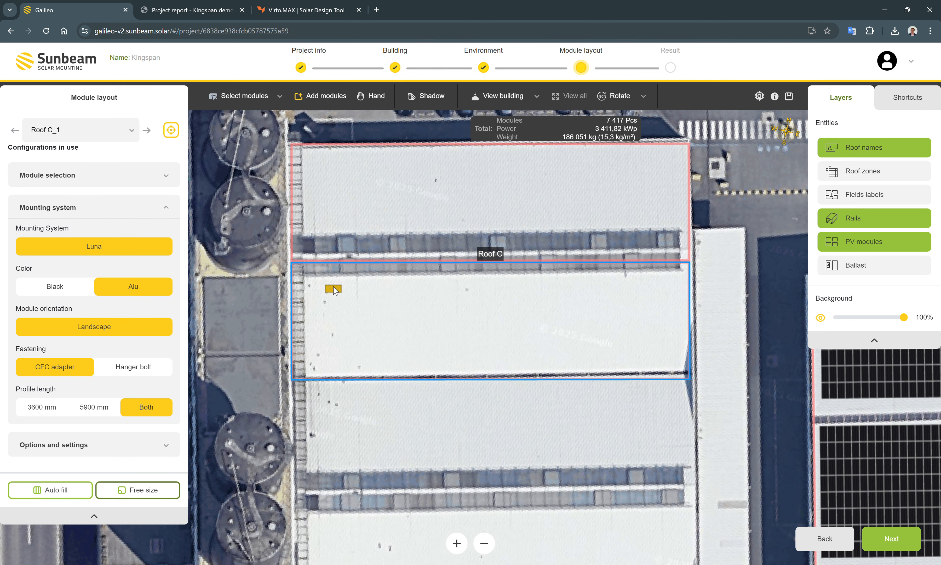
pyautogui.scroll(2, 323, 288)
pyautogui.moveTo(309, 284); pyautogui.dragTo(833, 402)
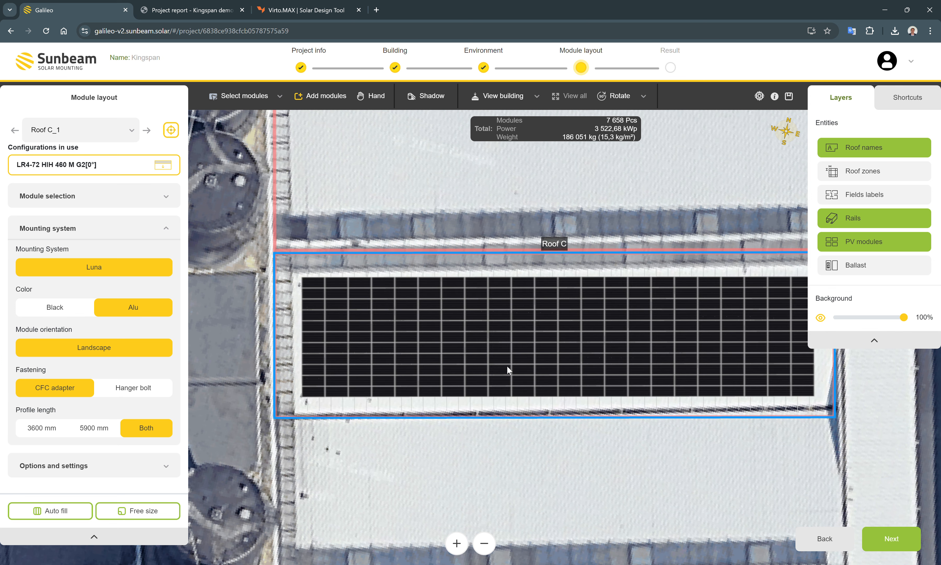
# Step: Reduce the aerial background's opacity to 0% for a clear view of the Roof C_1 module field
pyautogui.scroll(3, 475, 395)
pyautogui.moveTo(487, 267); pyautogui.dragTo(231, 276)
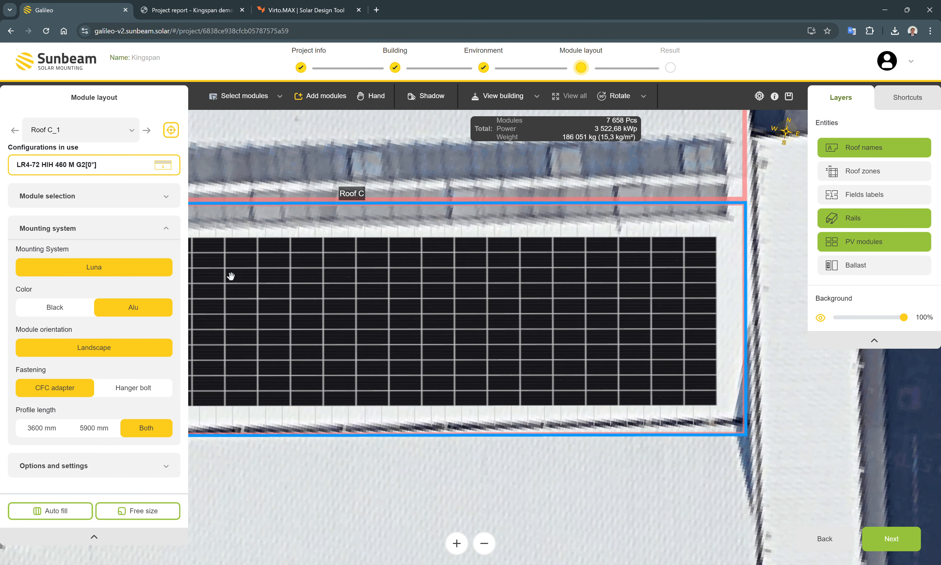
pyautogui.moveTo(904, 317); pyautogui.dragTo(824, 316)
# Step: Examine the rails extending beyond the module field's edges and the field's clearance to the Roof C_1 borders
pyautogui.scroll(8, 685, 218)
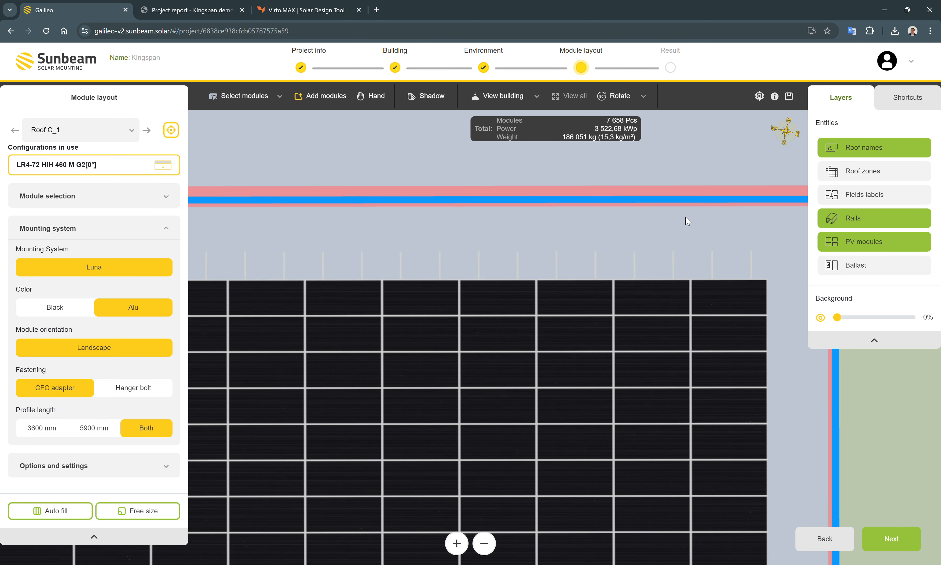
pyautogui.scroll(-5, 686, 273)
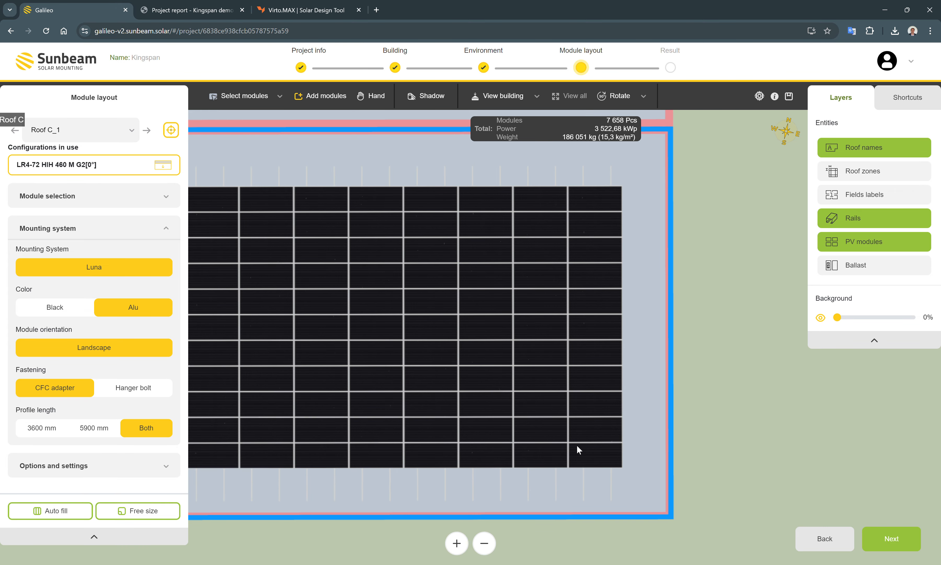
pyautogui.scroll(5, 578, 448)
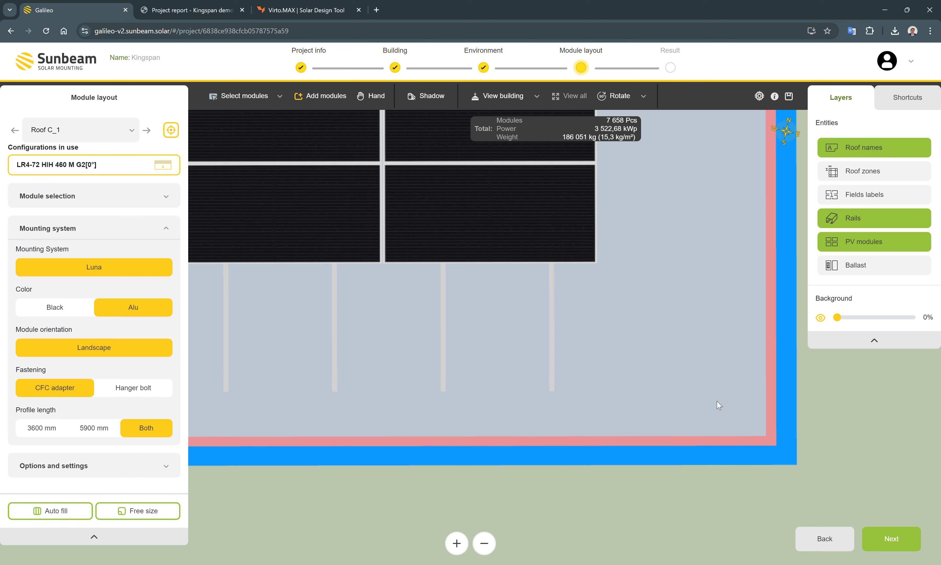
pyautogui.scroll(-4, 525, 381)
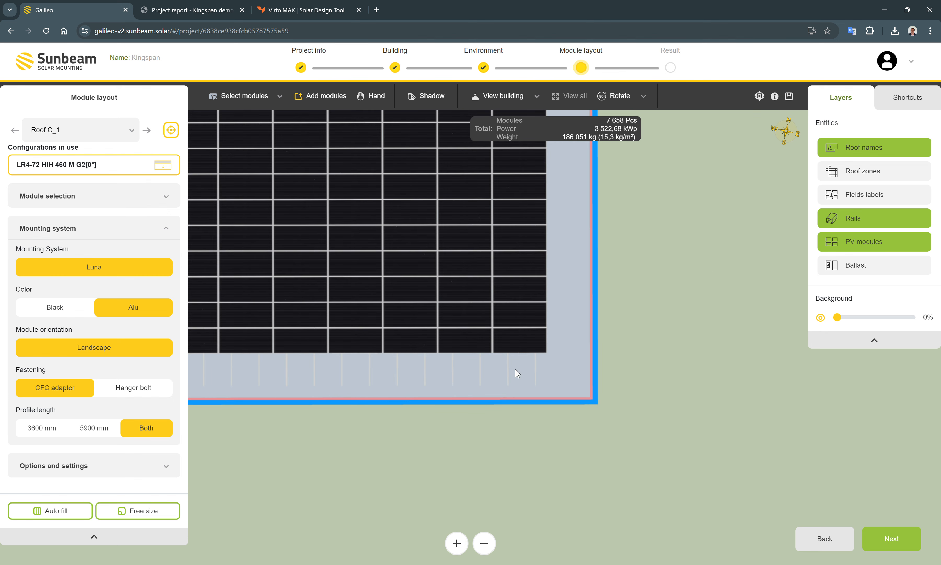
pyautogui.scroll(-4, 510, 353)
pyautogui.moveTo(421, 347); pyautogui.dragTo(727, 365)
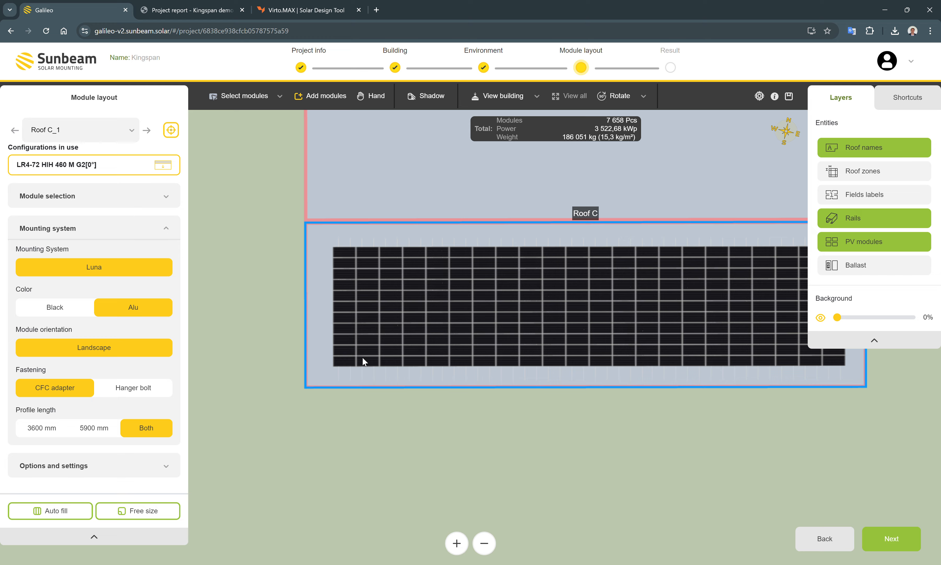
pyautogui.scroll(5, 340, 398)
pyautogui.scroll(-5, 331, 385)
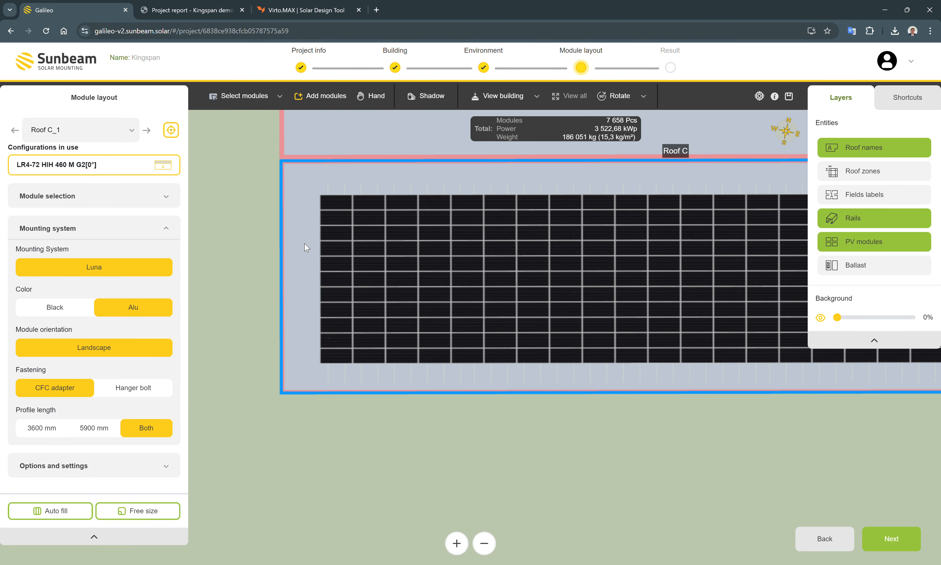